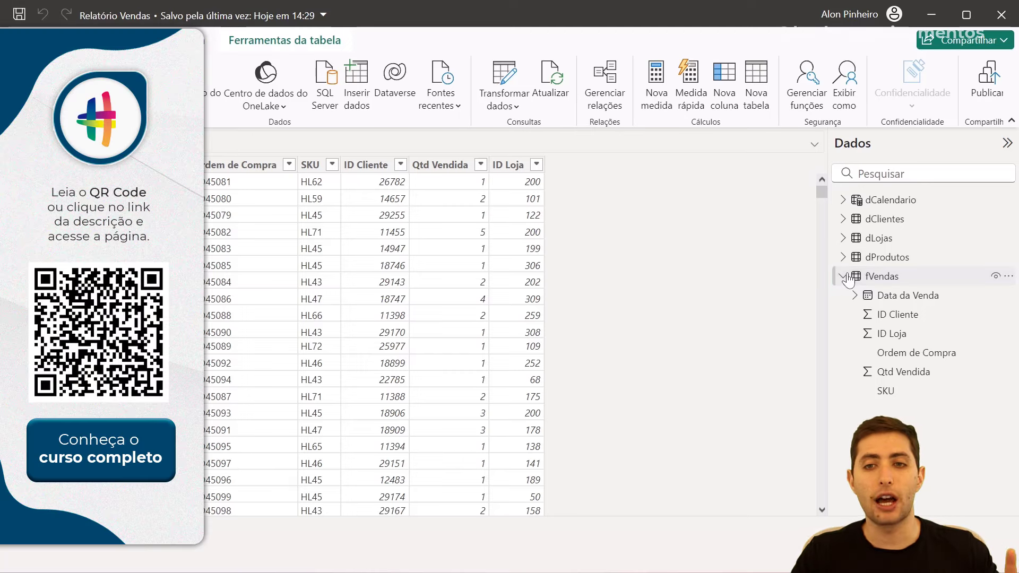
Examine the fVendas sales table and its Ordem de Compra, SKU, ID Cliente, Qtd Vendida and ID Loja columns
left_click(844, 277)
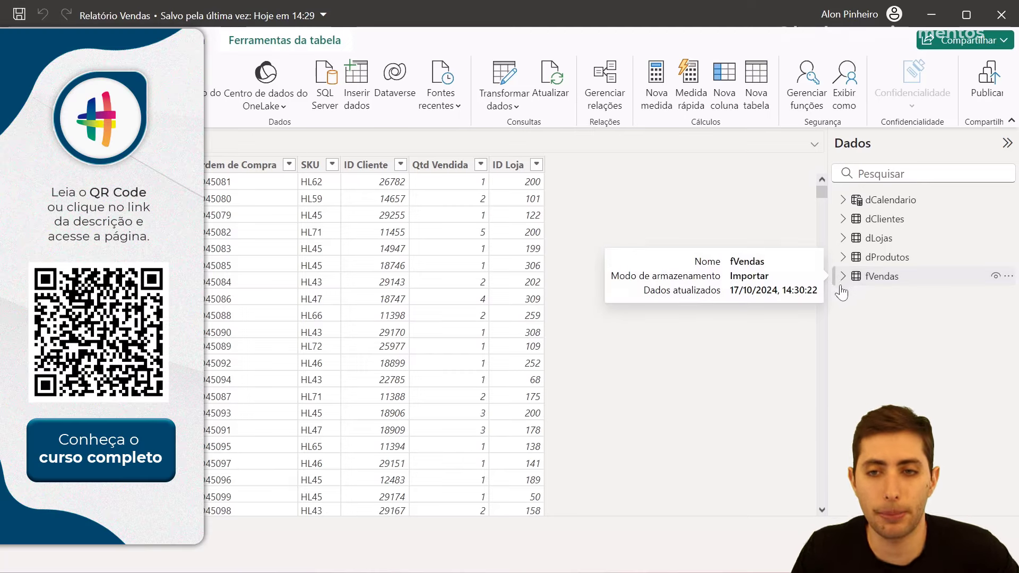
scroll(619, 312, "down", 7)
scroll(505, 311, "up", 7)
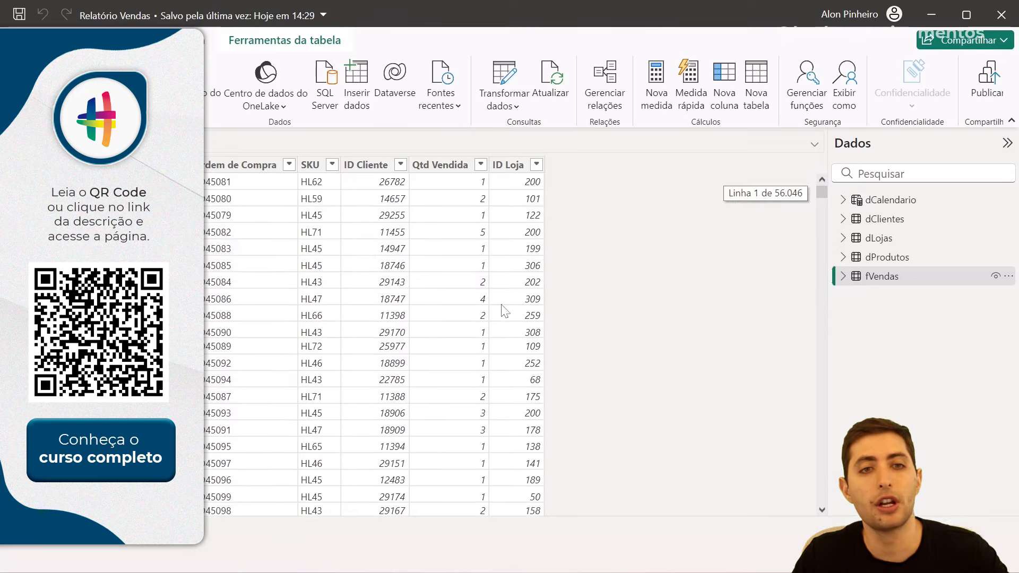
left_click(218, 169)
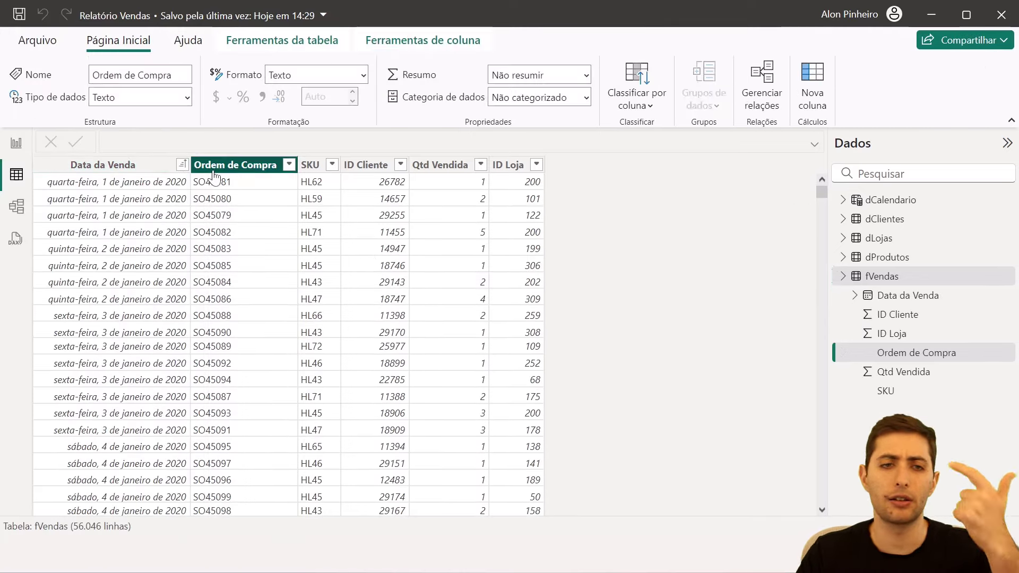
left_click(317, 172)
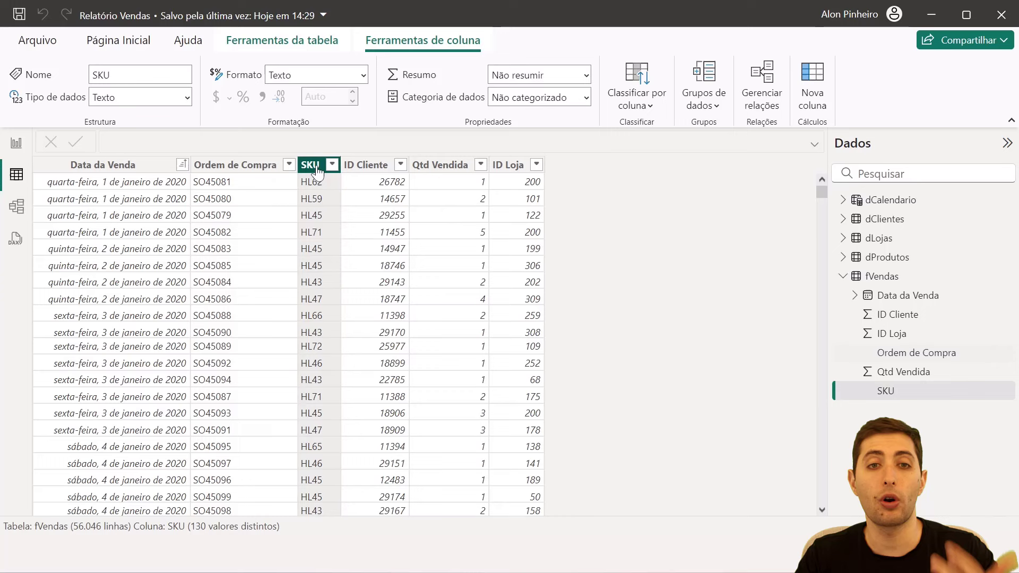
left_click(348, 175)
left_click(449, 169)
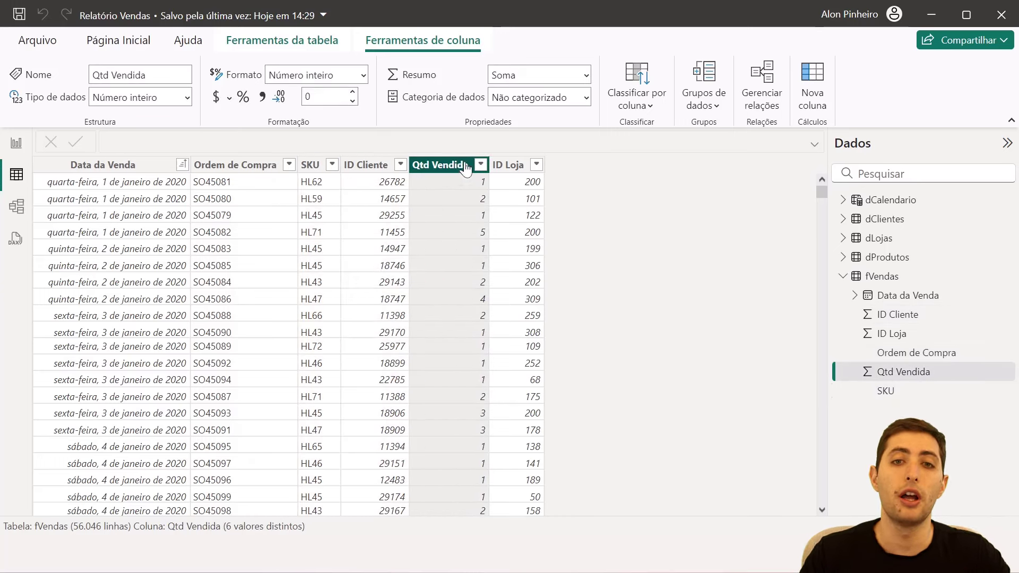
left_click(523, 171)
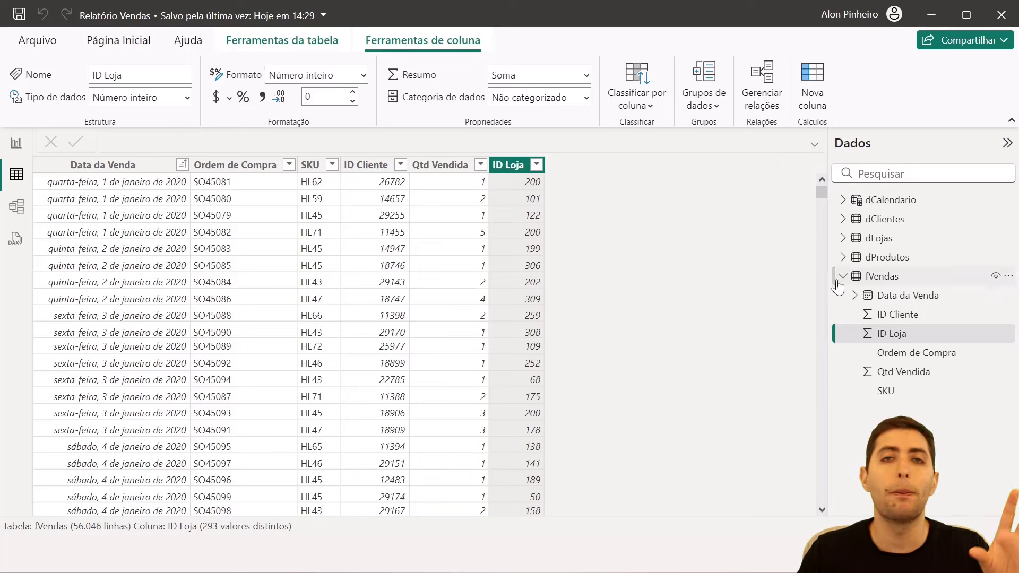
Compare the SKU columns of dProdutos and fVendas, and inspect the Nome Produto column in dProdutos
left_click(865, 258)
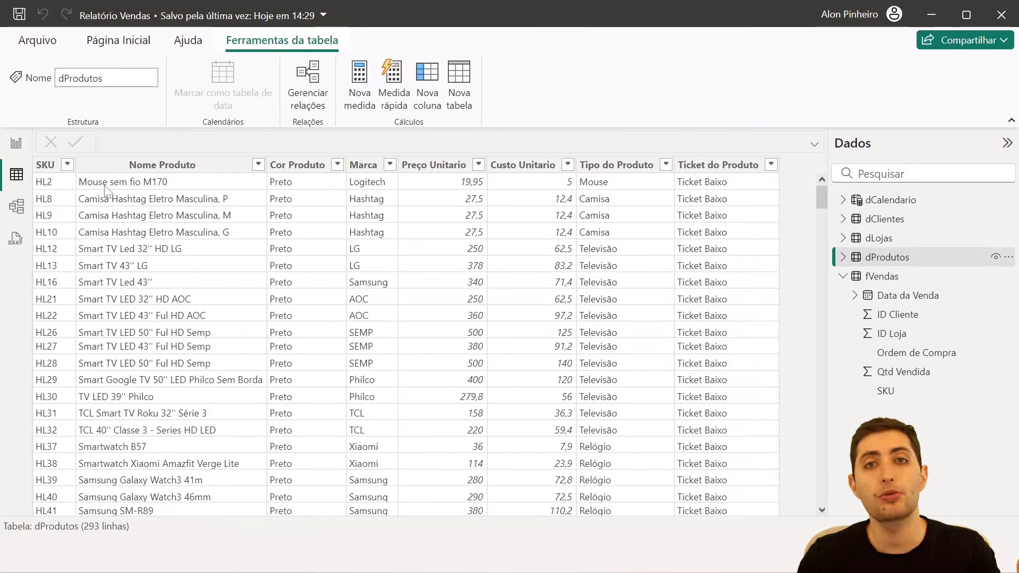
left_click(46, 165)
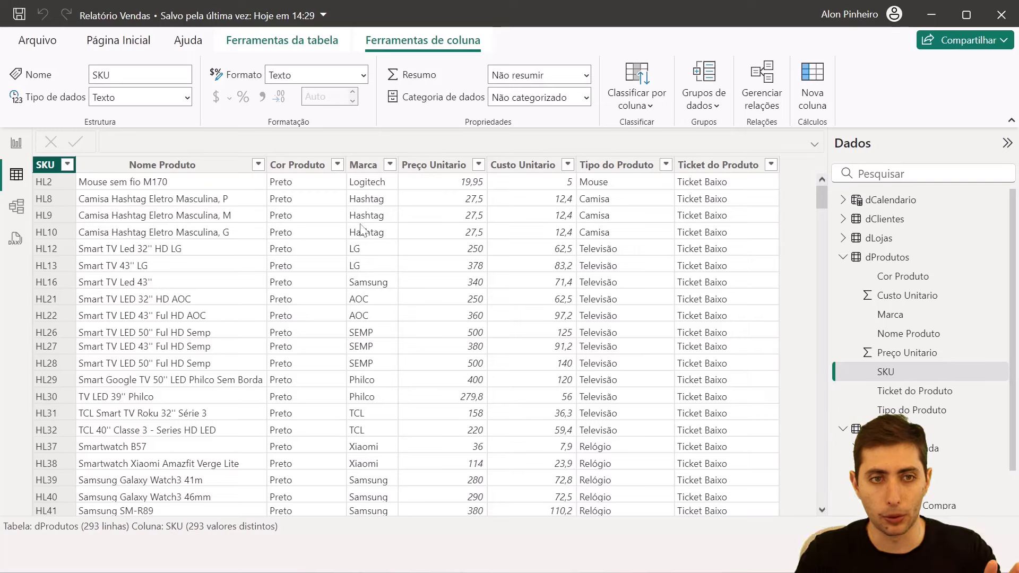
left_click(843, 257)
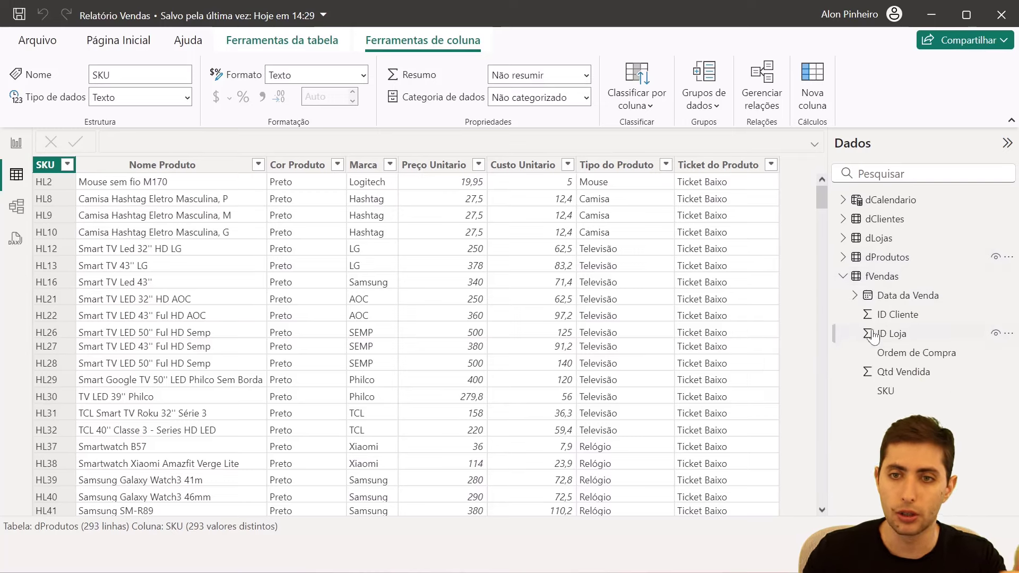
left_click(917, 280)
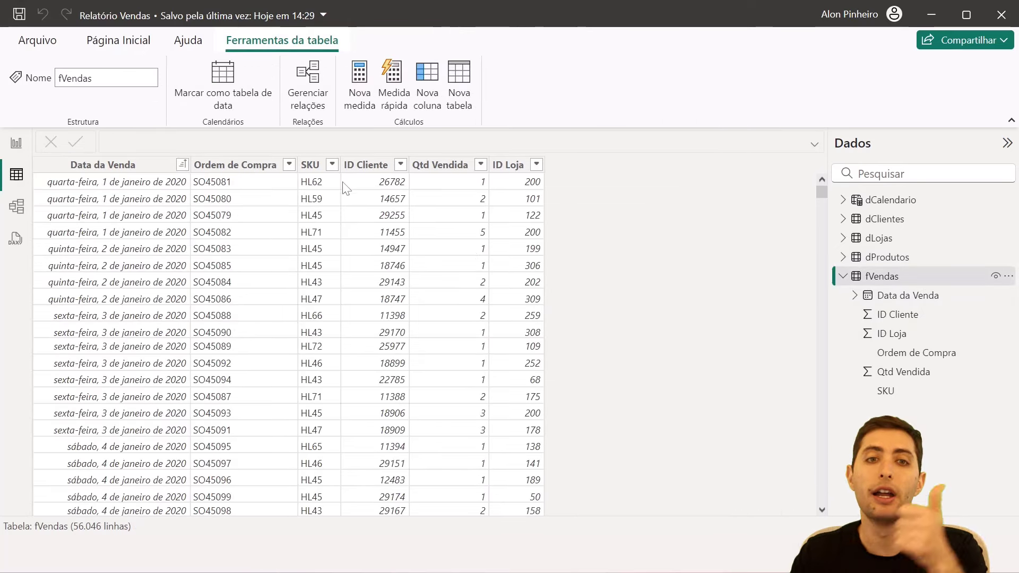
left_click(321, 169)
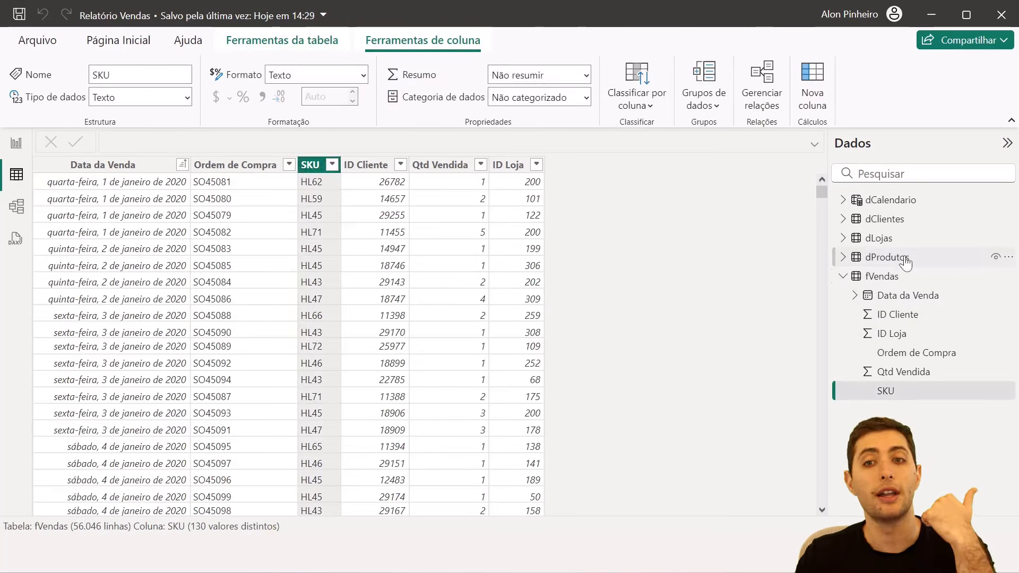
left_click(884, 257)
left_click(49, 164)
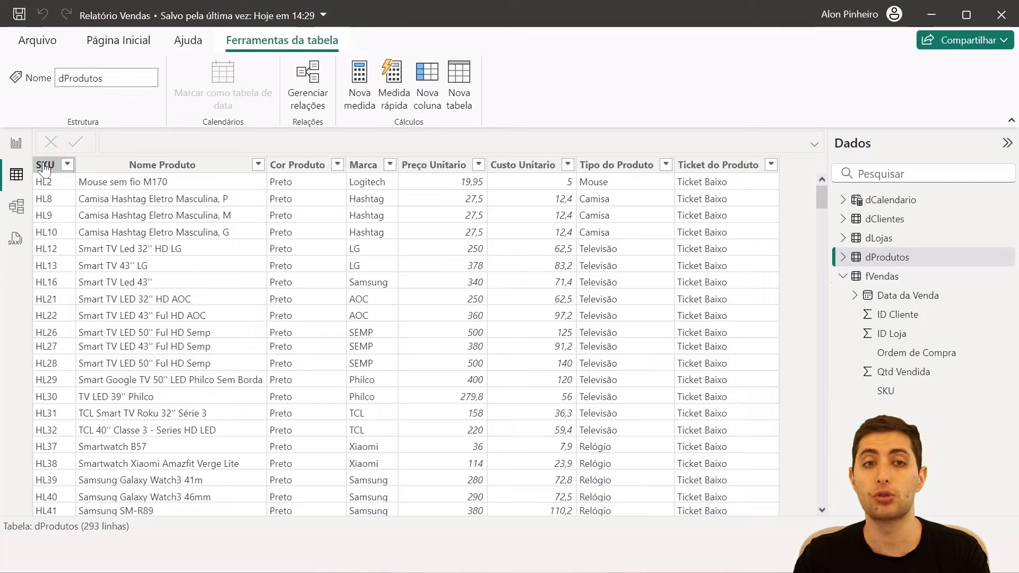
left_click(165, 167)
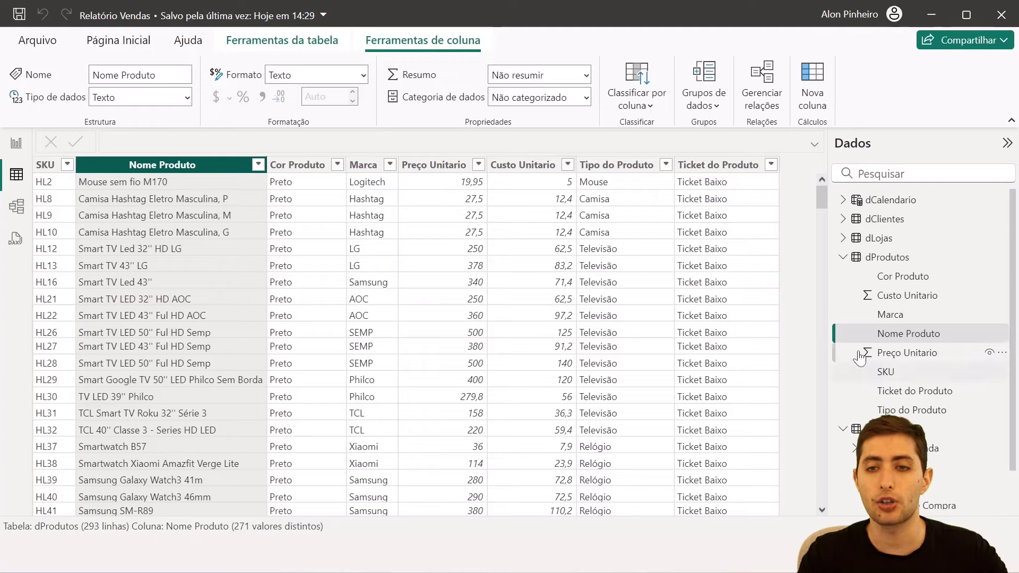
left_click(843, 257)
Compare the ID Cliente column in fVendas with the ID Cliente column in dClientes
left_click(881, 278)
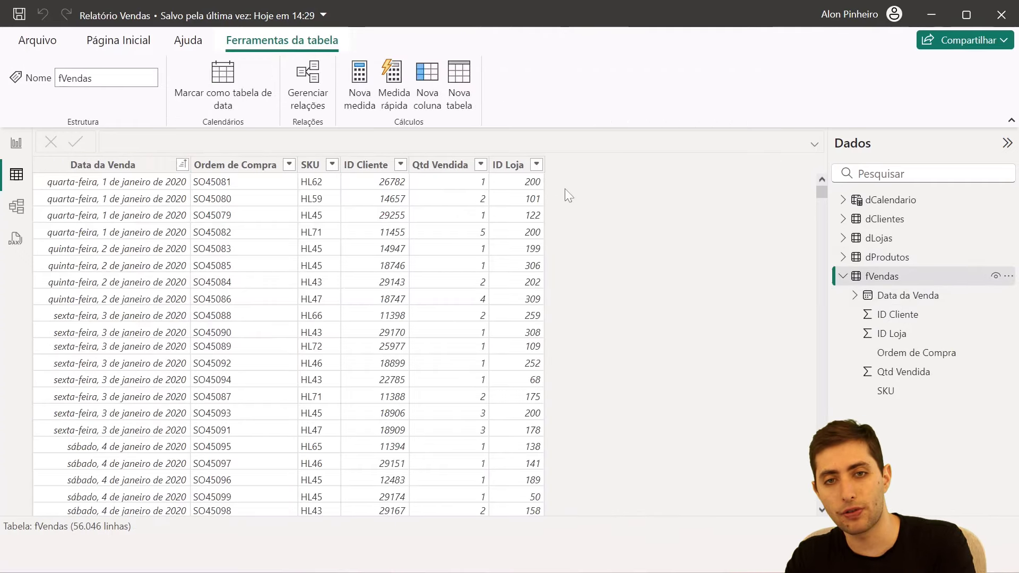
left_click(364, 169)
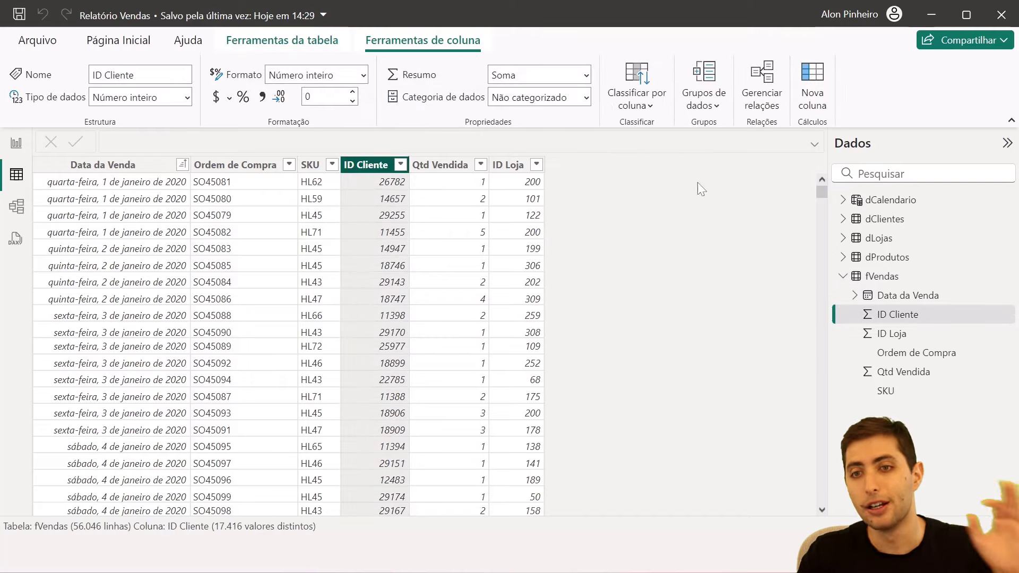
left_click(897, 219)
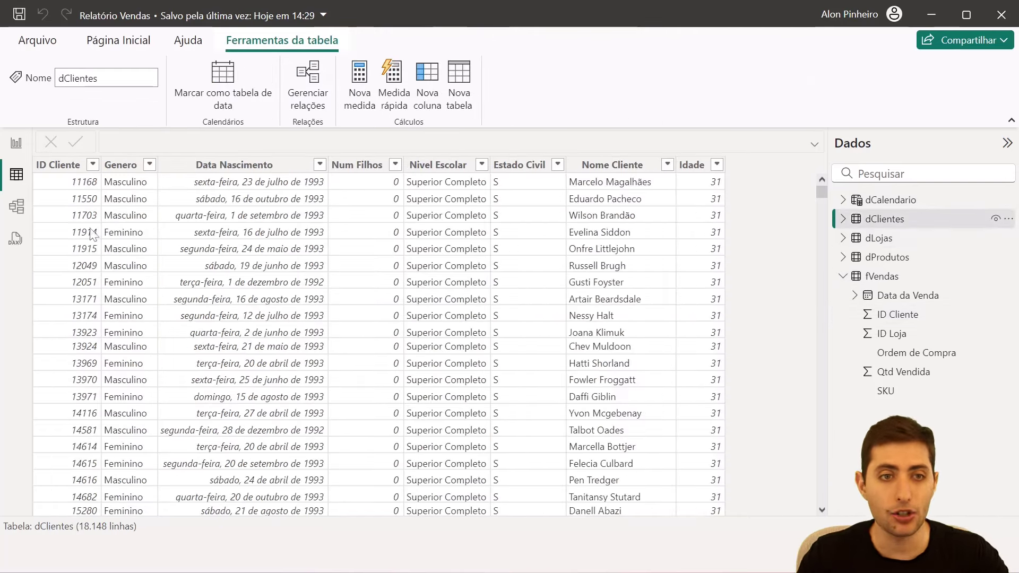
left_click(57, 167)
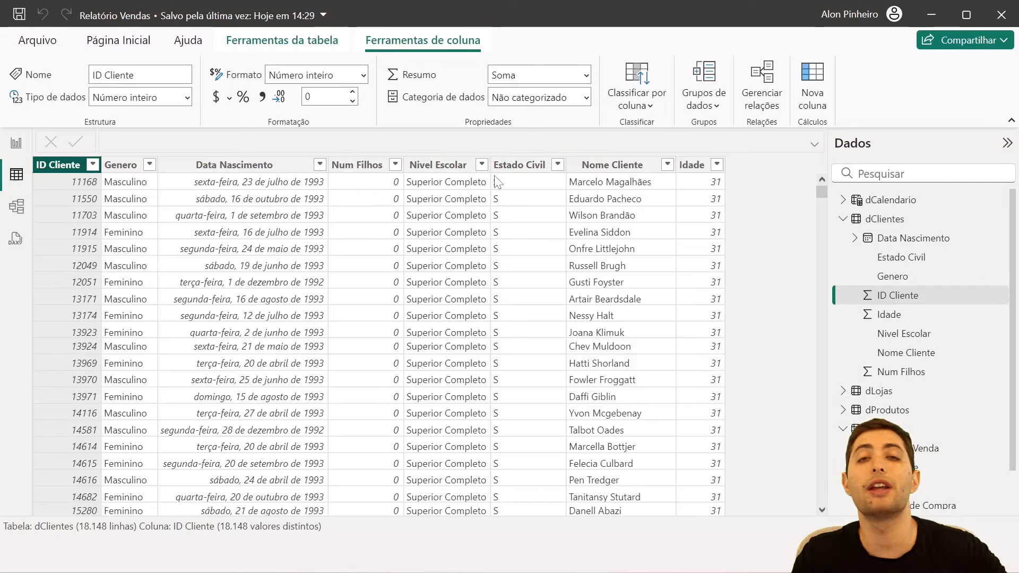
left_click(844, 219)
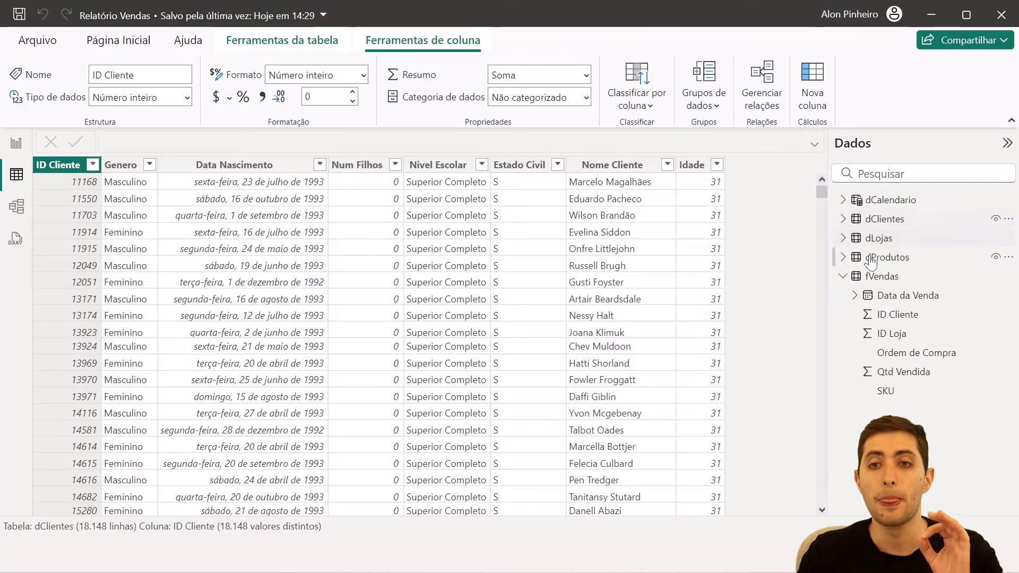
Check a SKU entry in fVendas, and look through the product rows in dProdutos
left_click(882, 277)
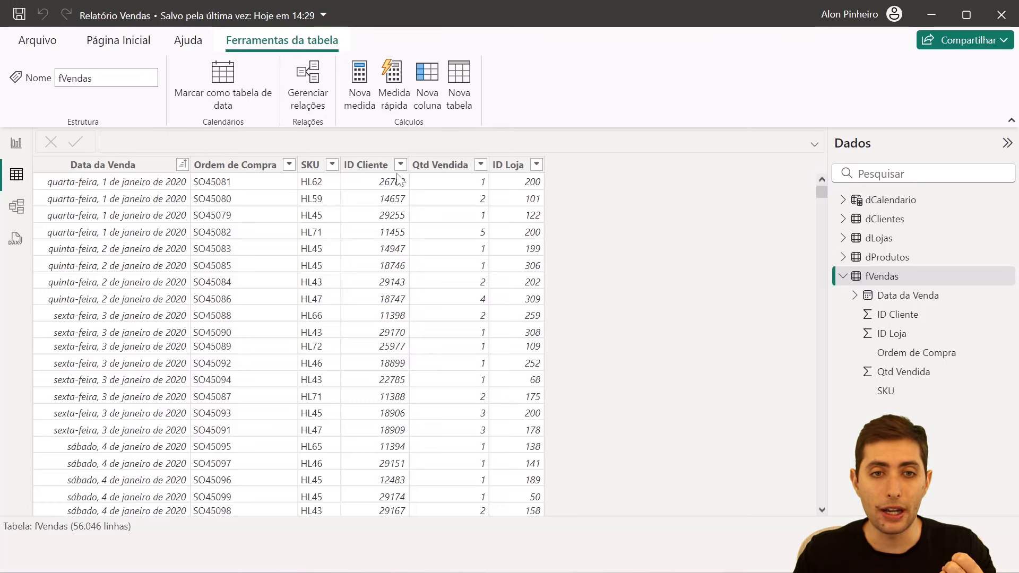
left_click(319, 182)
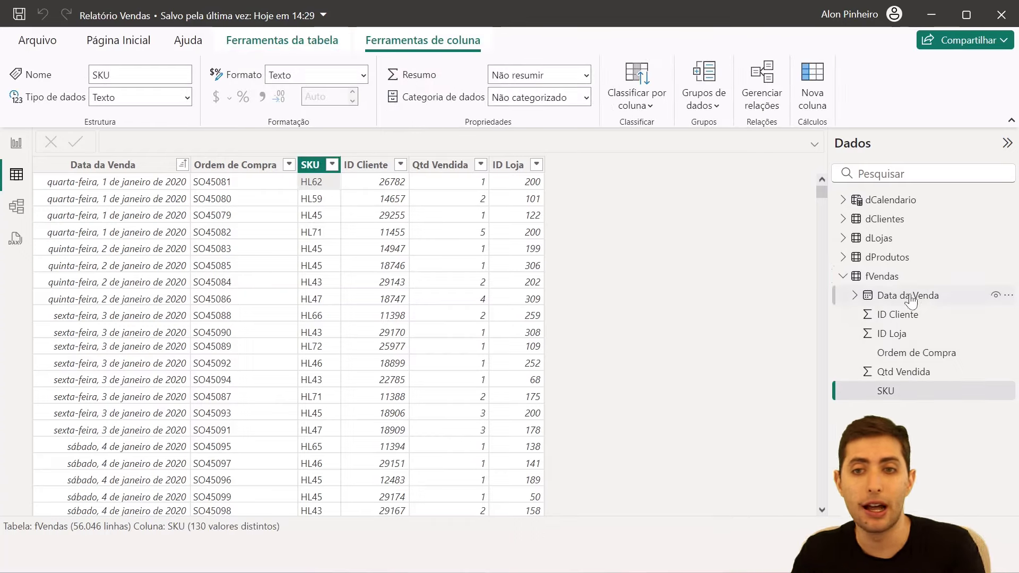
left_click(919, 258)
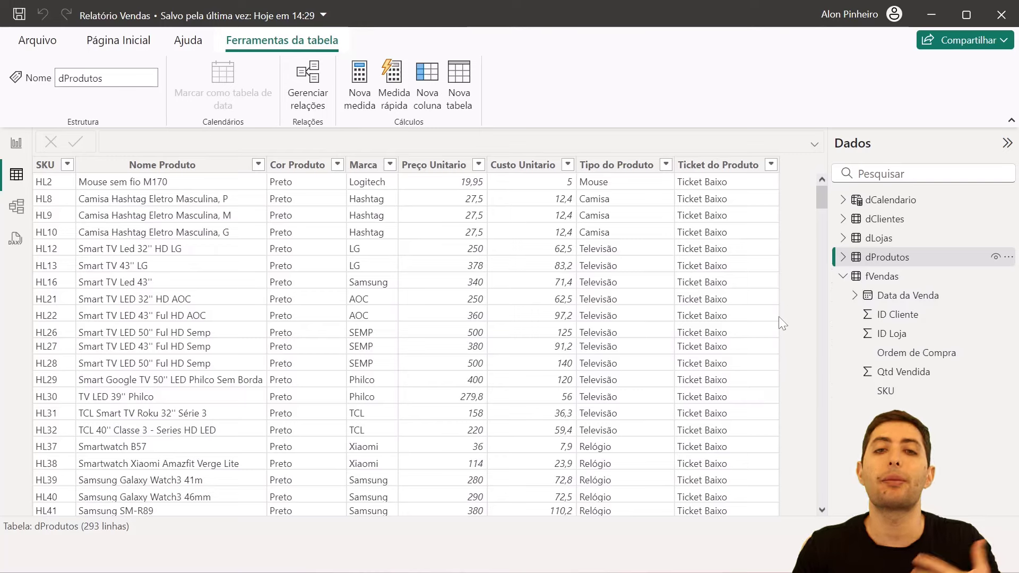
scroll(92, 342, "down", 5)
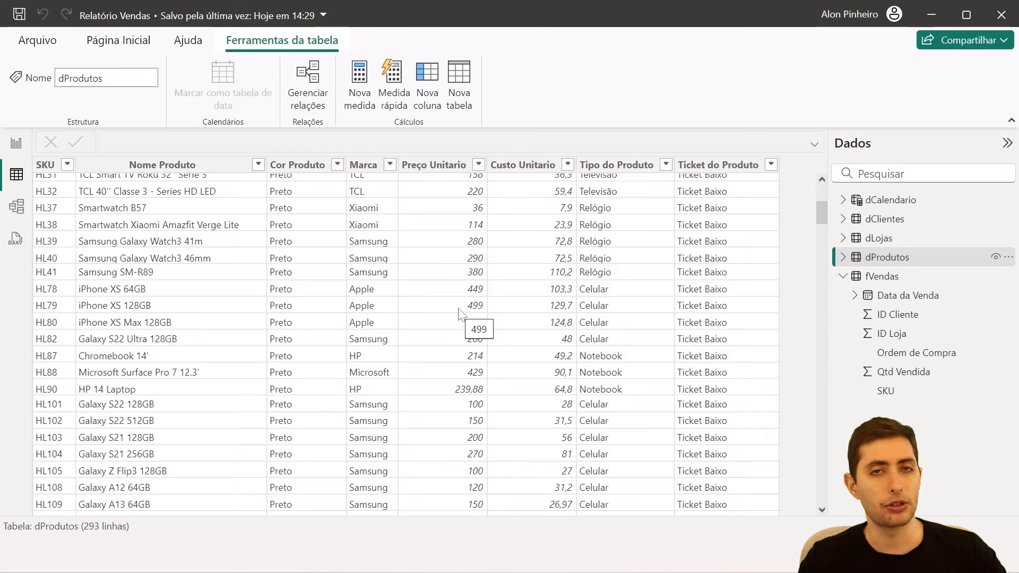
Sort the fVendas table by Data da Venda in ascending order
left_click(832, 277)
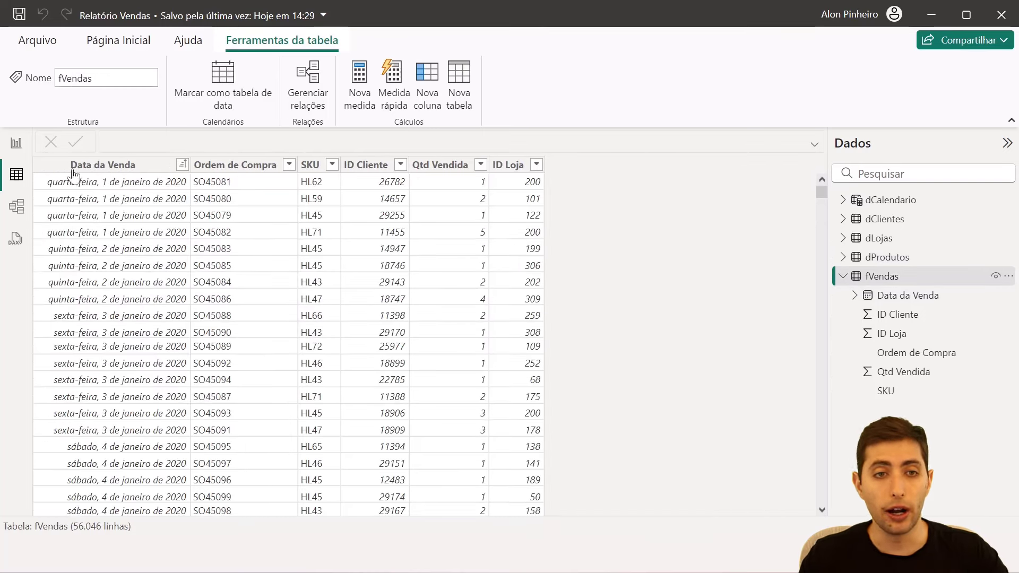
left_click(73, 170)
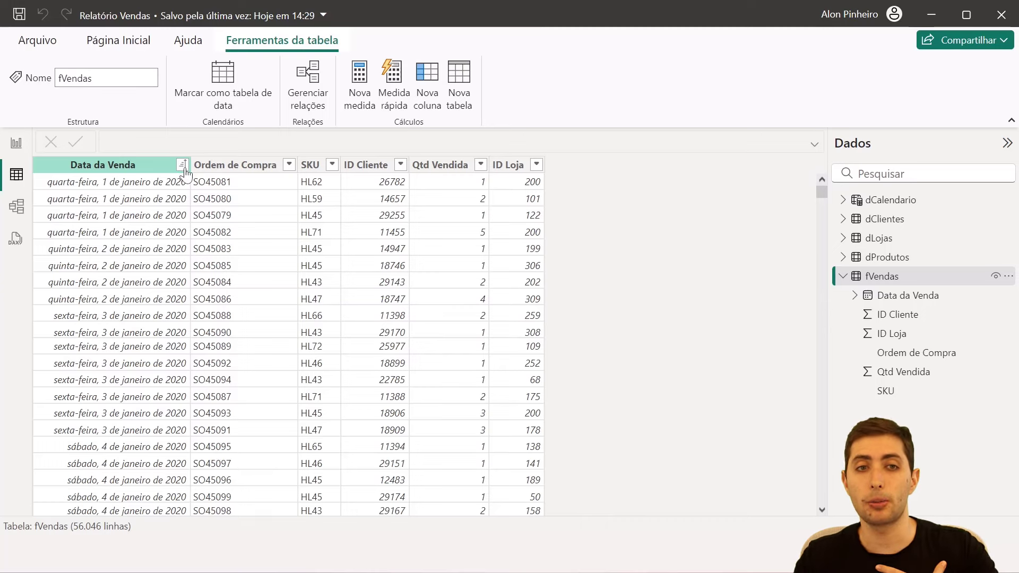
left_click(183, 166)
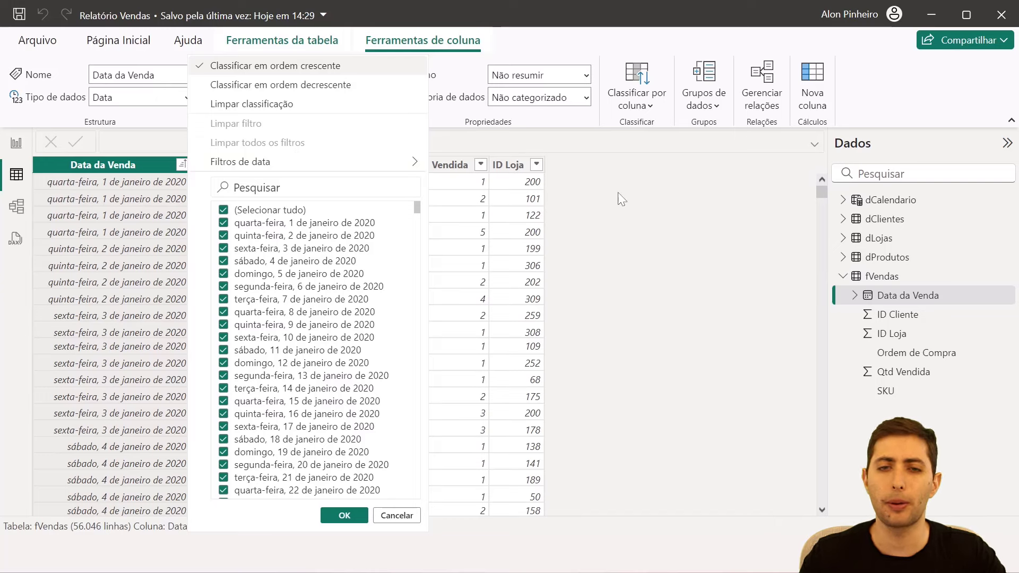
left_click(641, 209)
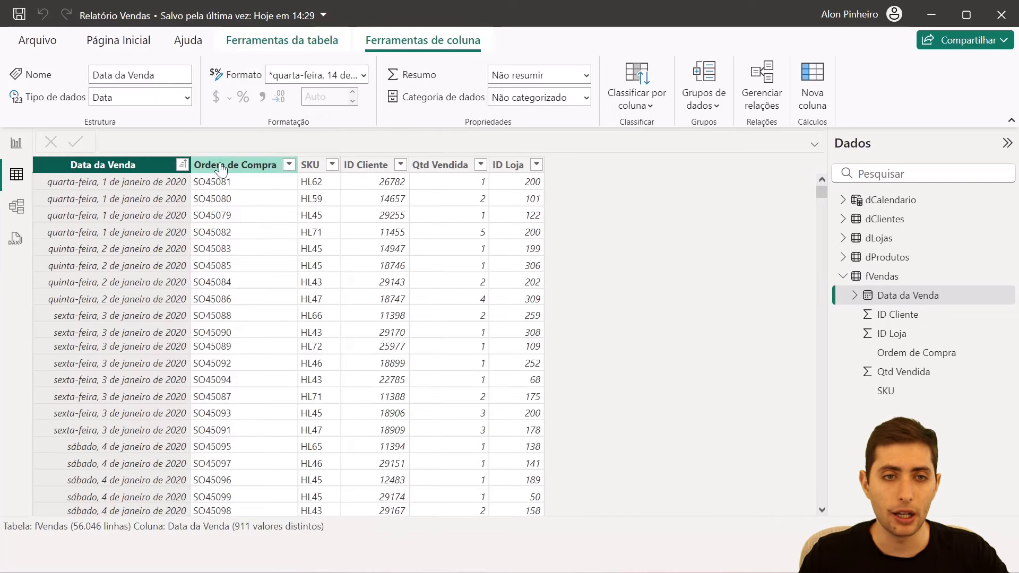
left_click(182, 166)
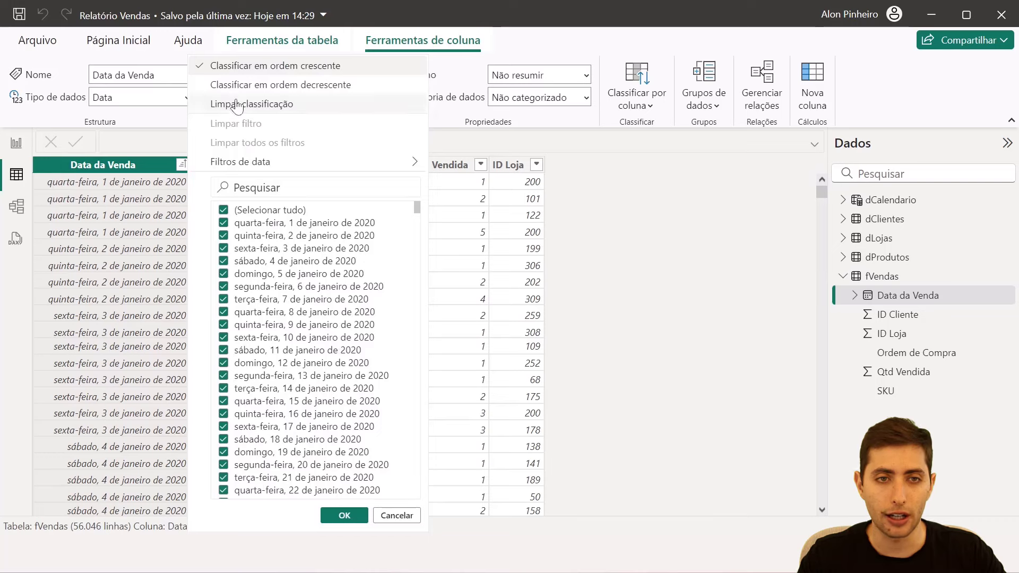
left_click(249, 73)
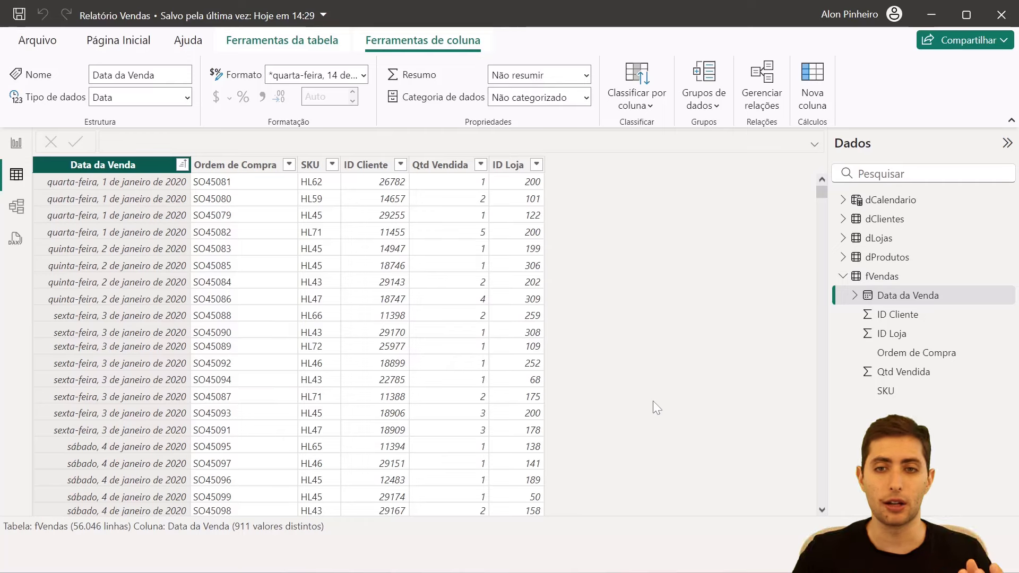
Inspect the Preço Unitario column in dProdutos and return to the fVendas table
left_click(892, 258)
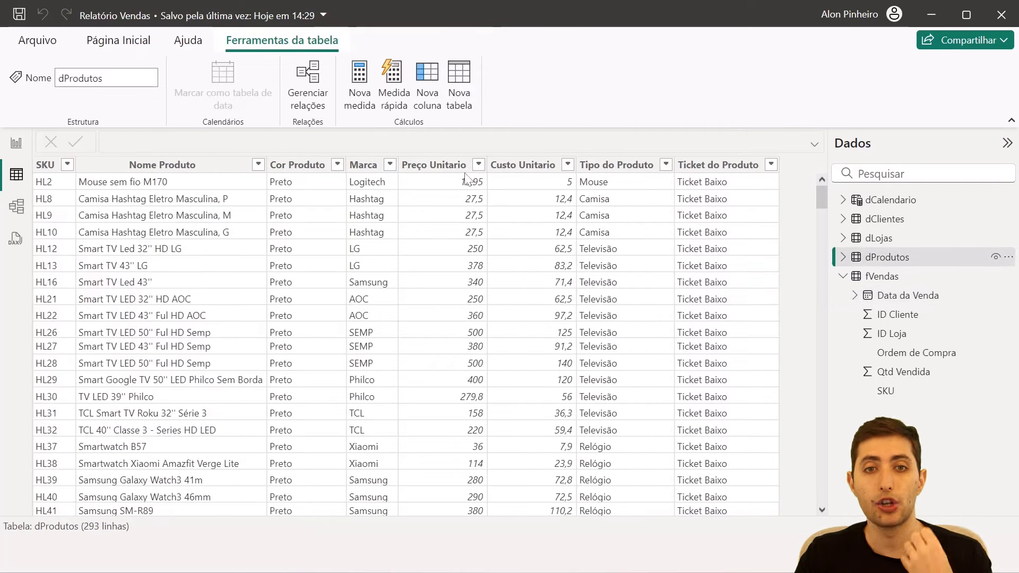
left_click(448, 166)
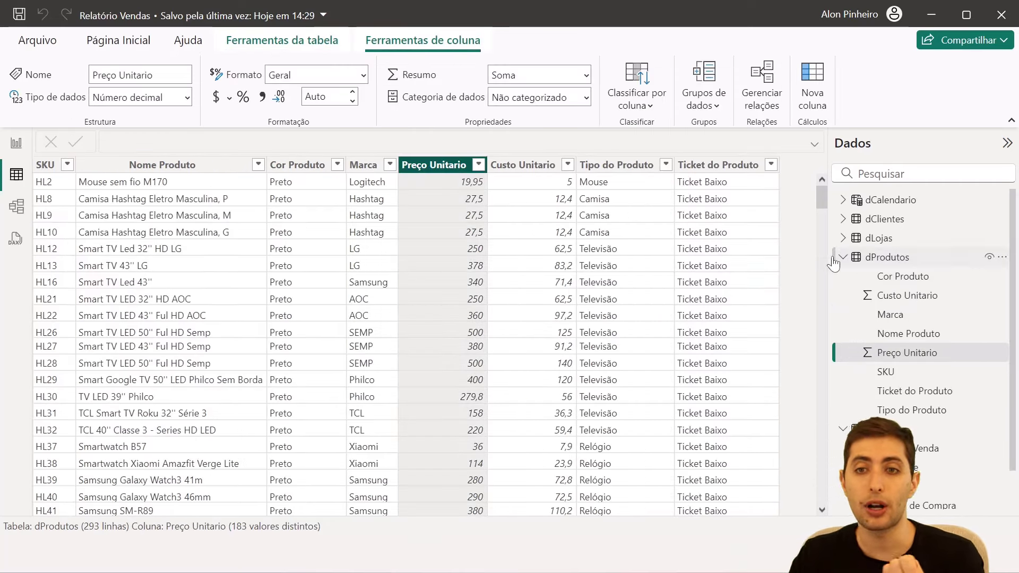
left_click(835, 263)
left_click(843, 259)
left_click(875, 279)
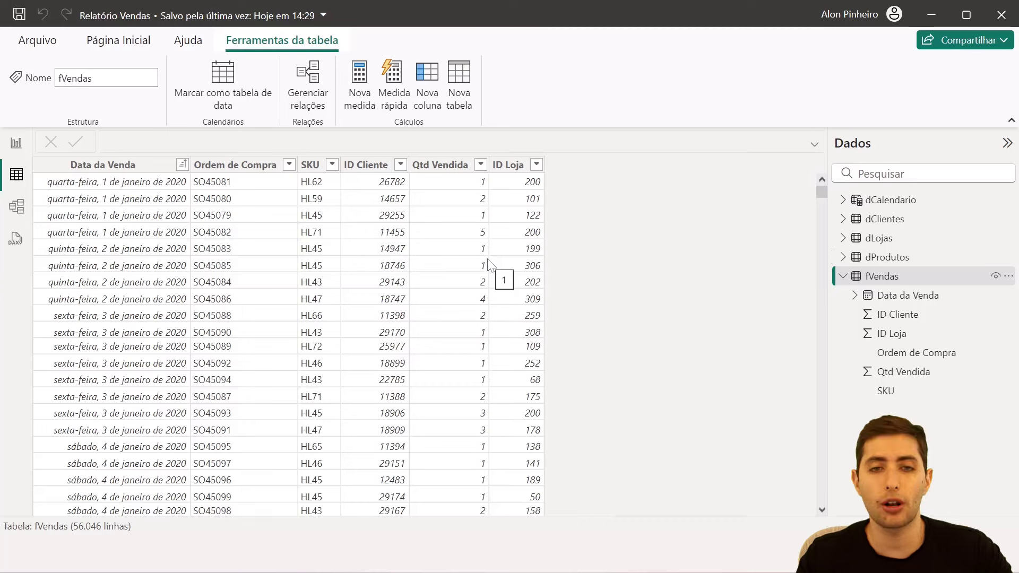
Show the data model diagram and collapse the Propriedades and Dados panes to enlarge the canvas
left_click(16, 212)
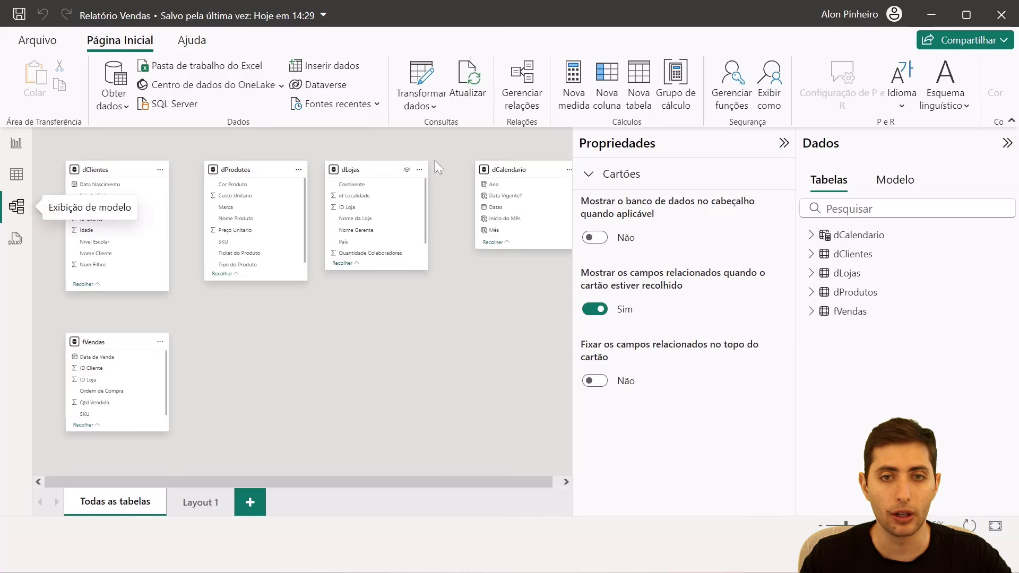
left_click(785, 144)
left_click(1007, 144)
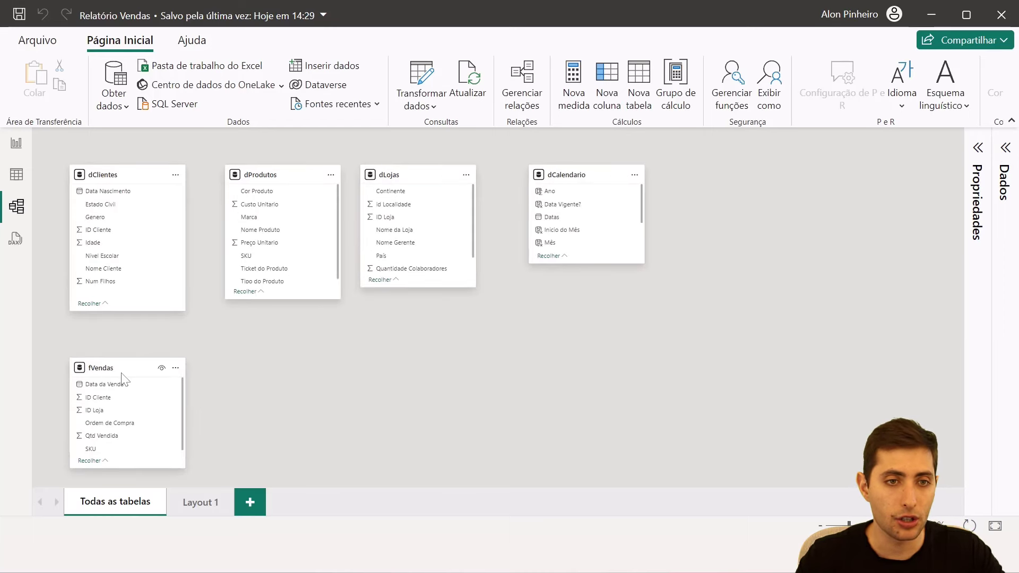
Move the fVendas table card slightly up in the model diagram, closer to dClientes
left_click(123, 379)
left_click(289, 172)
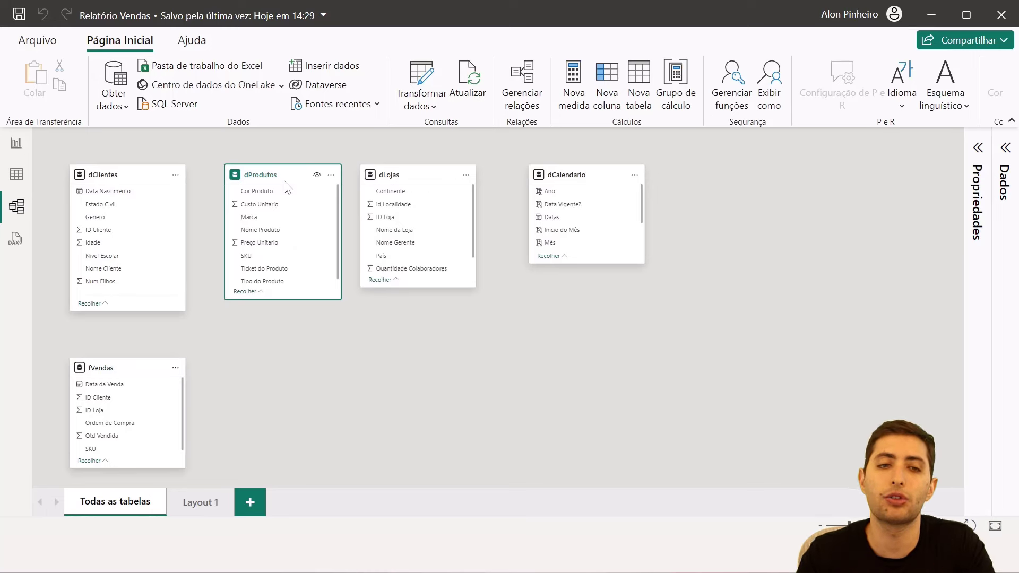
left_click_drag(119, 364, 122, 354)
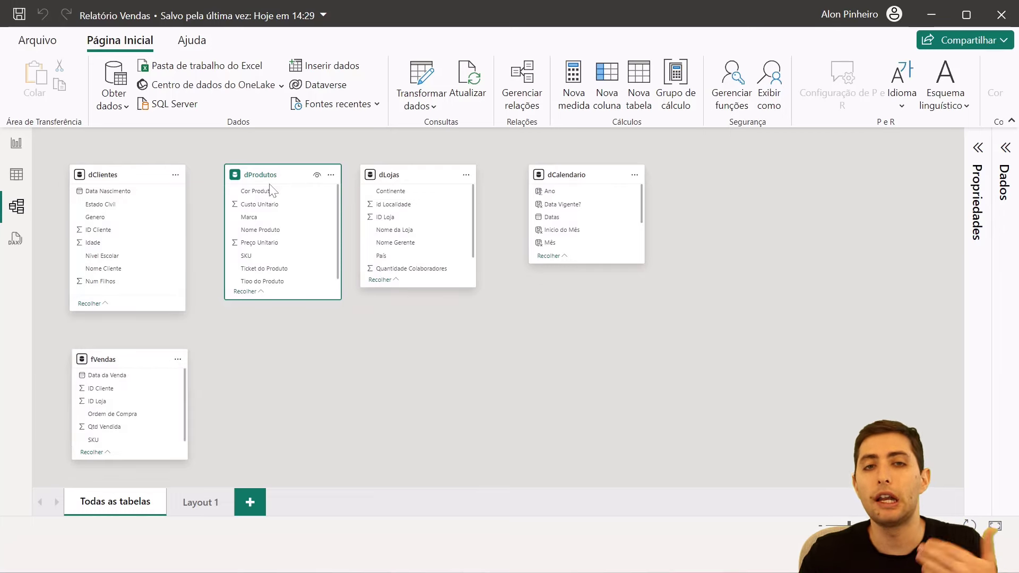
Create a one-to-many relationship from SKU in dProdutos to SKU in fVendas, active and with single cross-filter direction
left_click(97, 356)
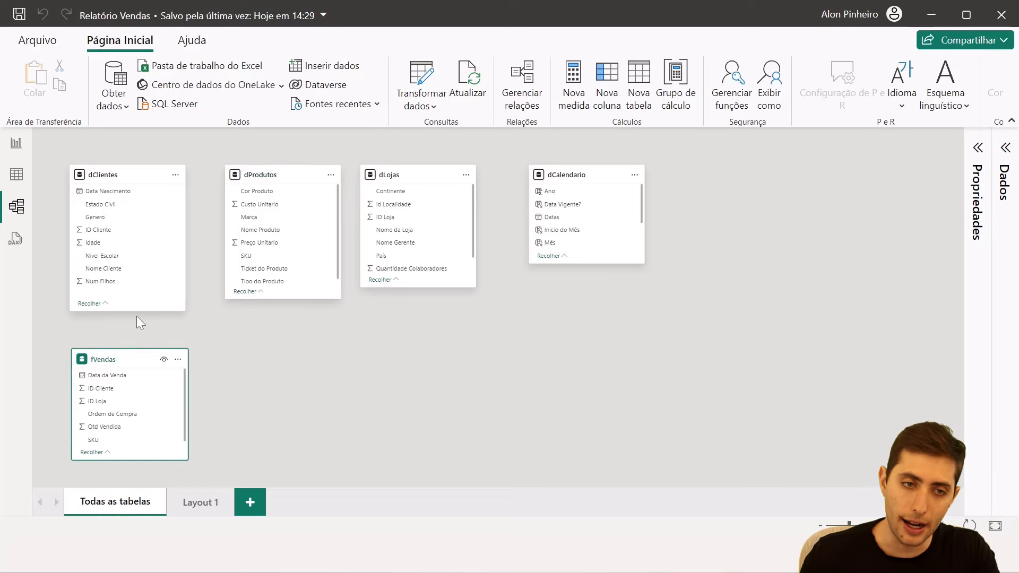
left_click(262, 171)
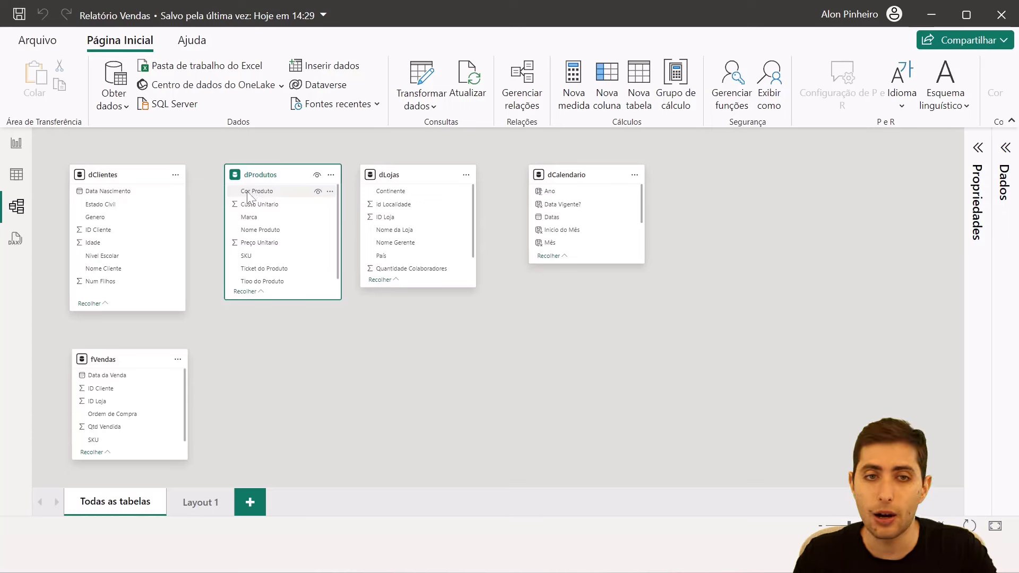
scroll(227, 426, "up", 1)
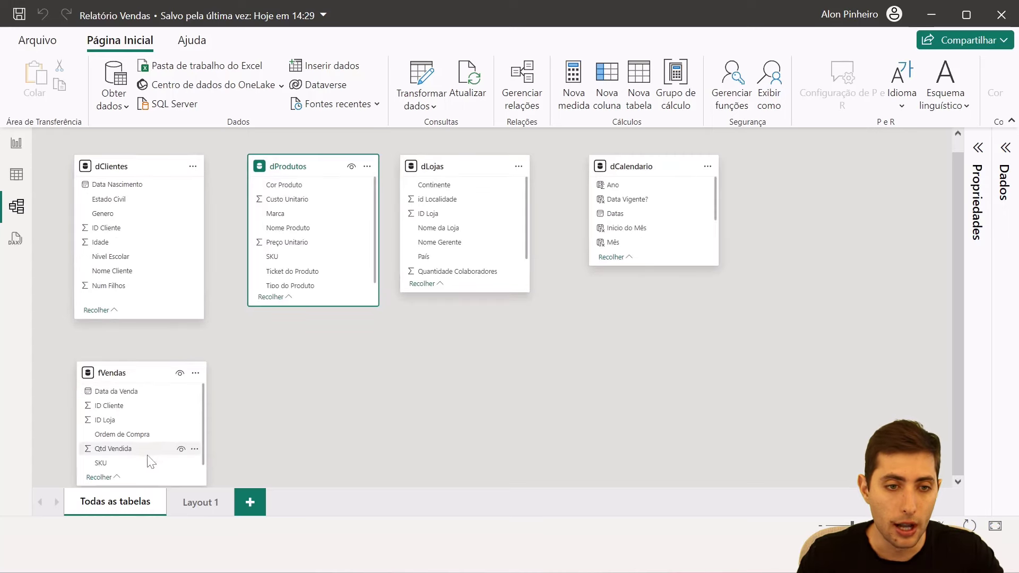
left_click_drag(276, 262, 114, 465)
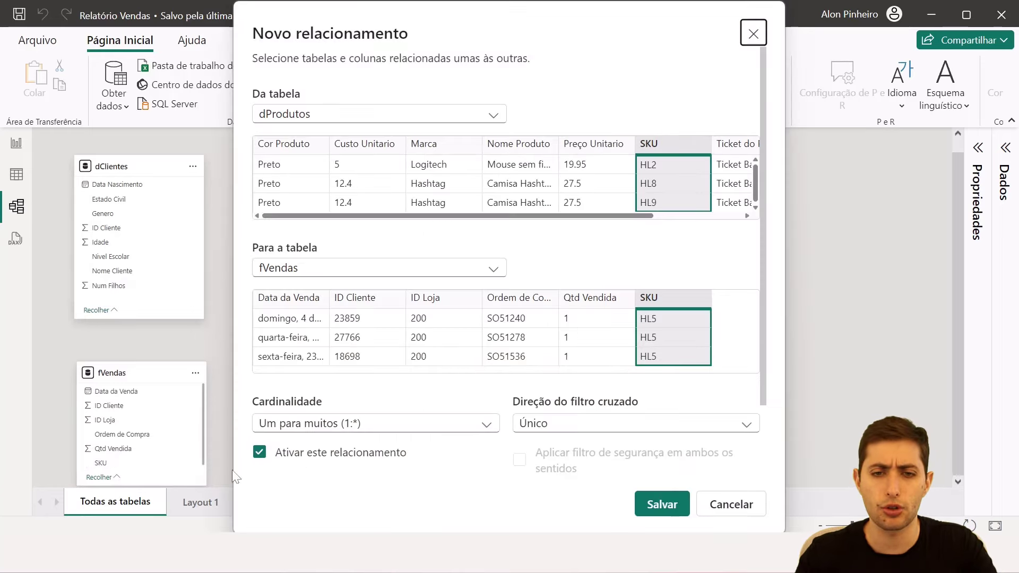
left_click(680, 506)
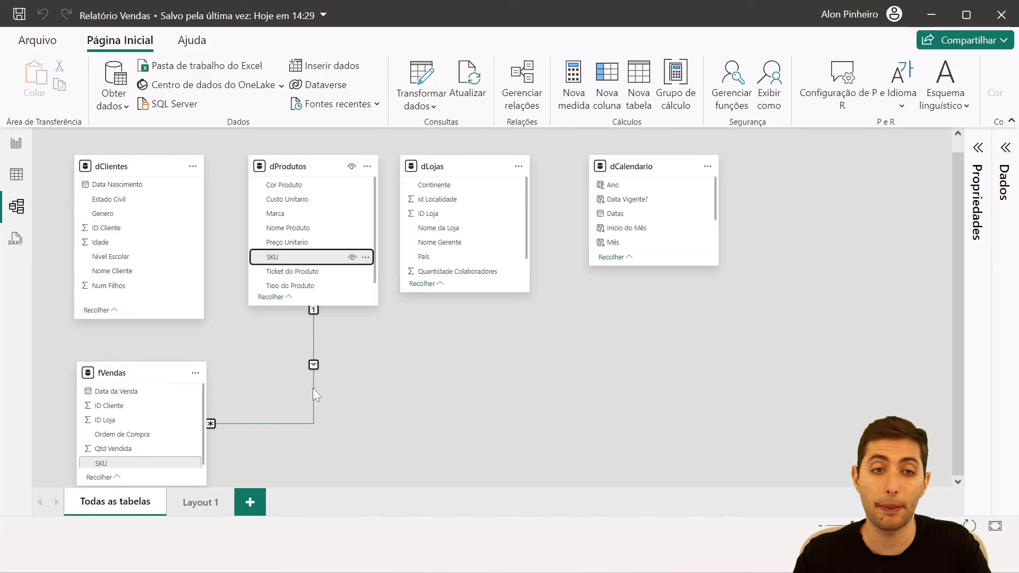
Add a calculated column to the fVendas table and name it Preco do Produto
left_click(14, 176)
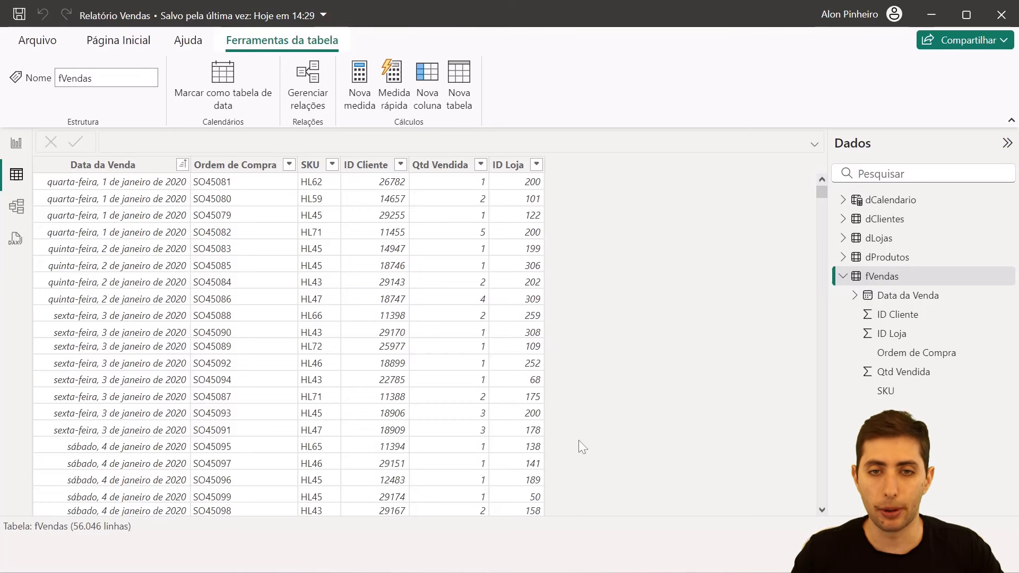
right_click(526, 269)
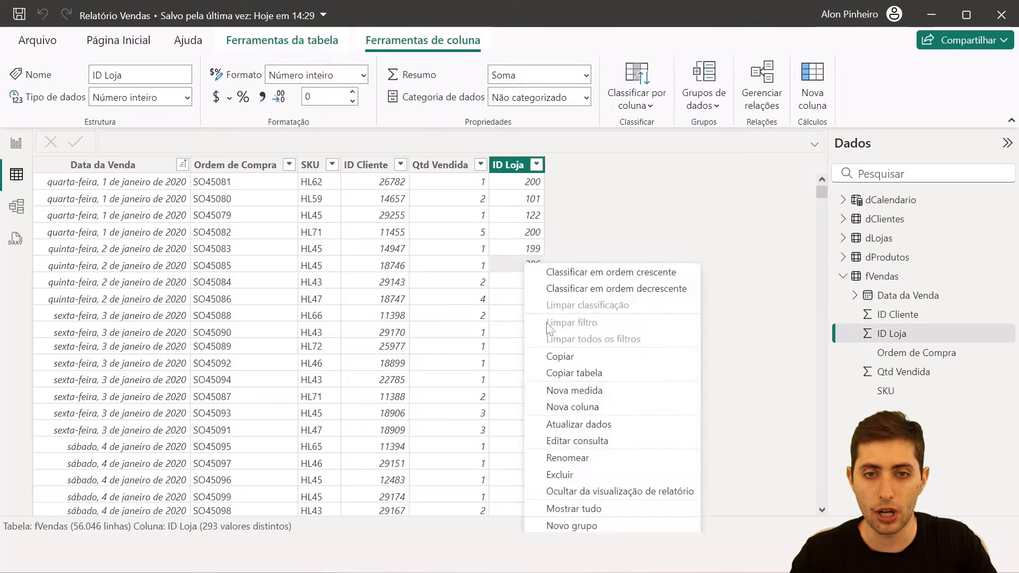
left_click(563, 409)
scroll(511, 145, "up", 9)
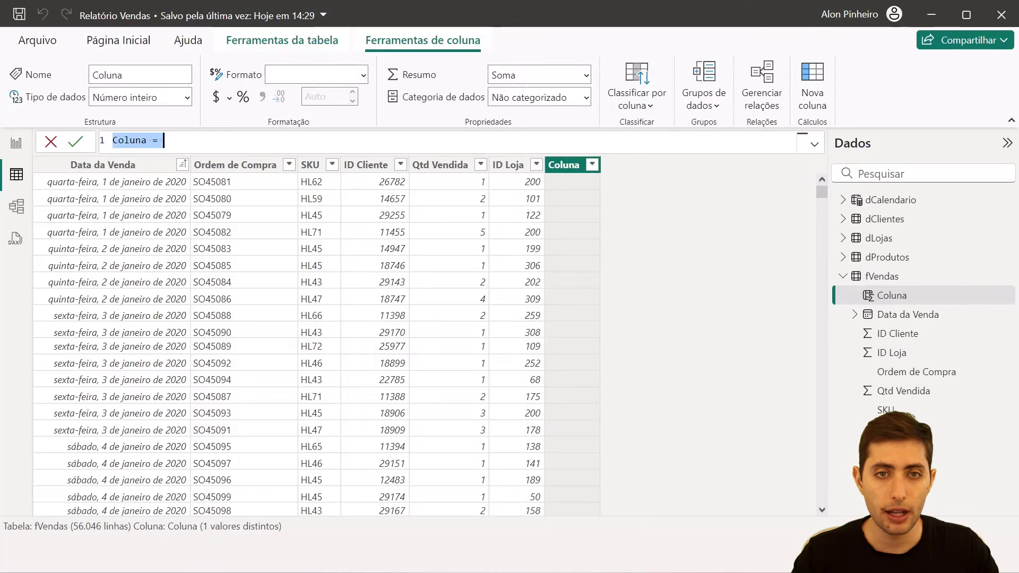
scroll(511, 145, "up", 2)
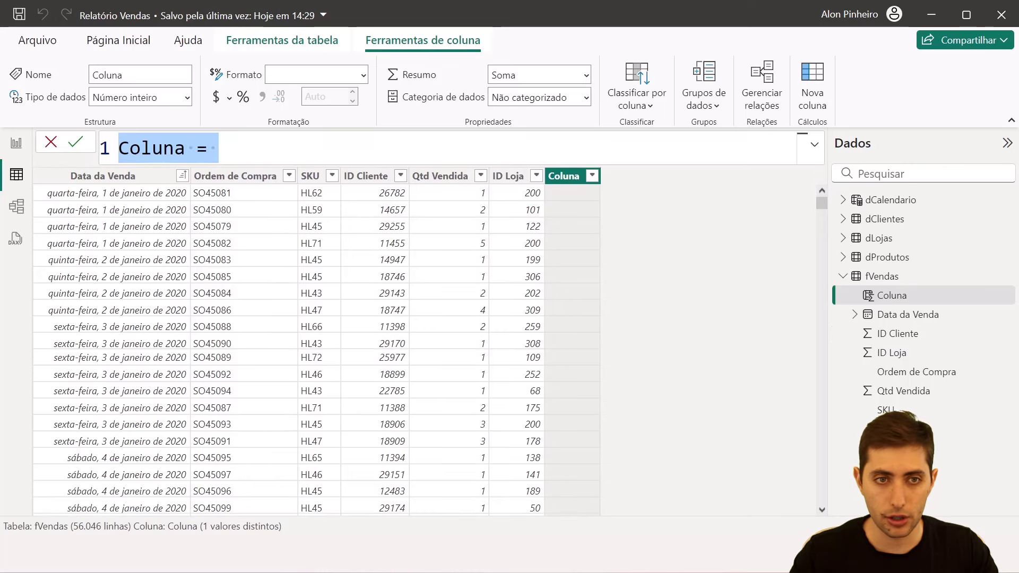
double_click(151, 149)
type("Preco do Produto")
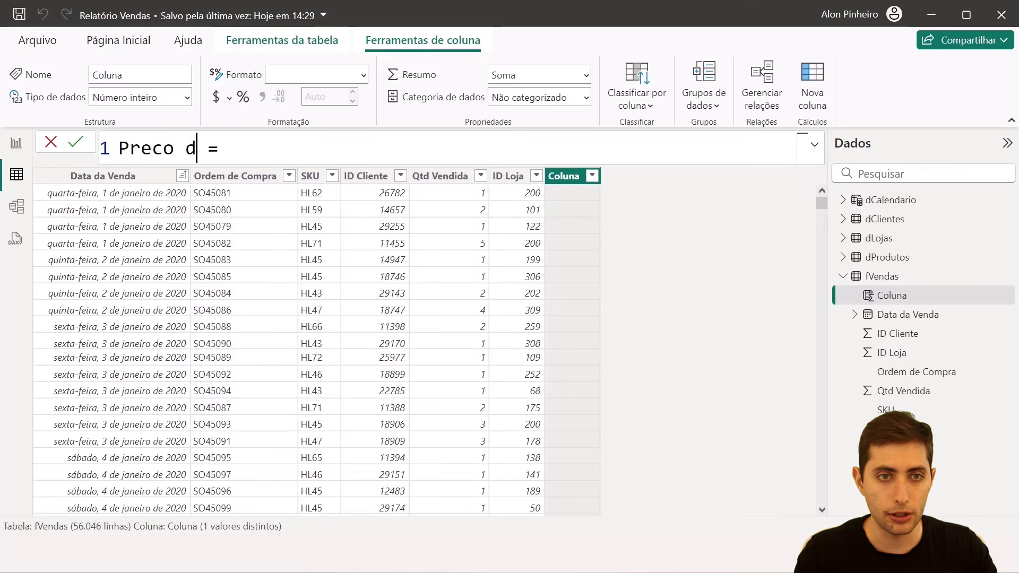
Define the Preco do Produto column with the formula RELATED(dProdutos[Preço Unitario])
key("End")
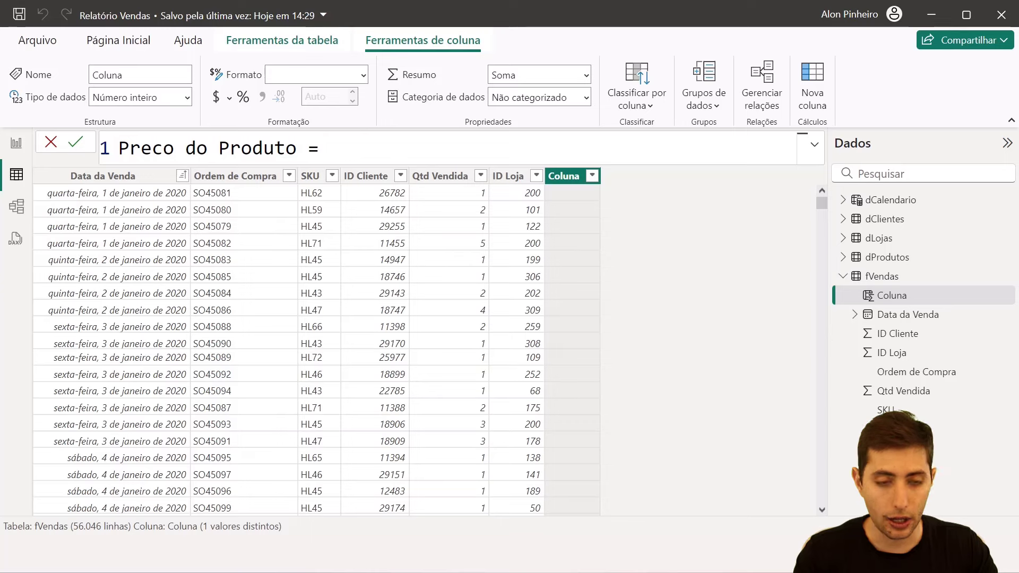
type("related")
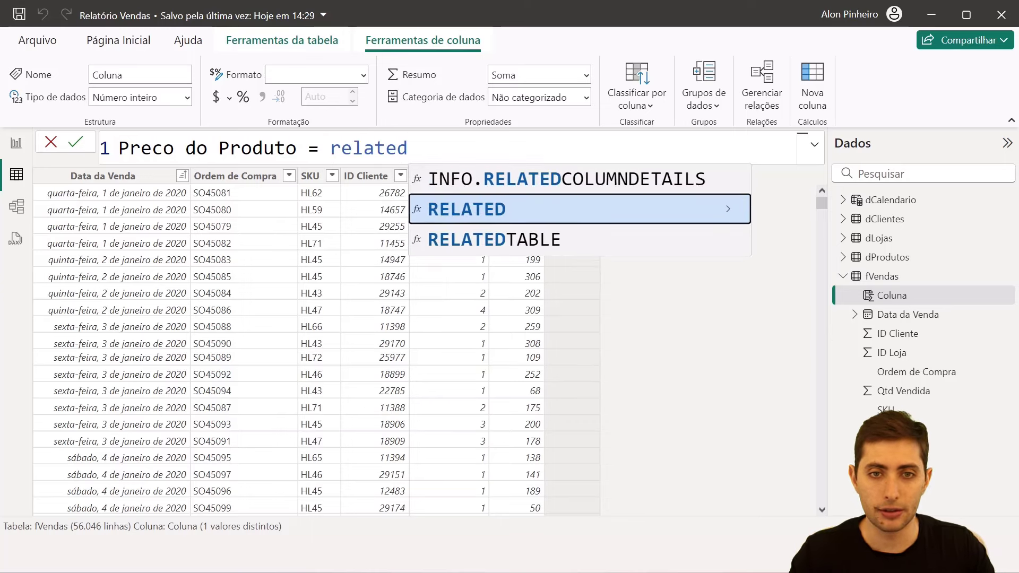
key("Tab")
key("Escape")
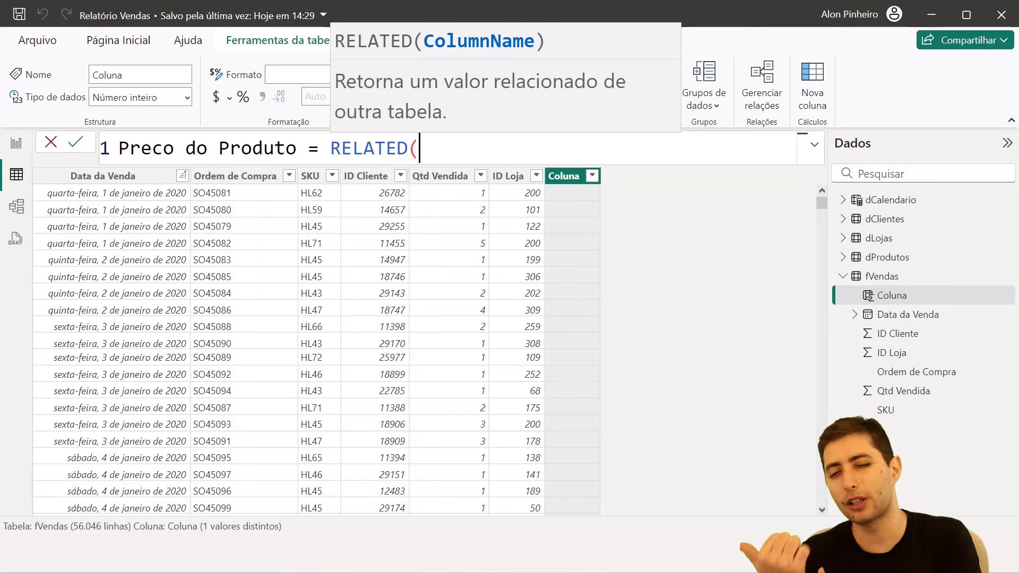
type("pre")
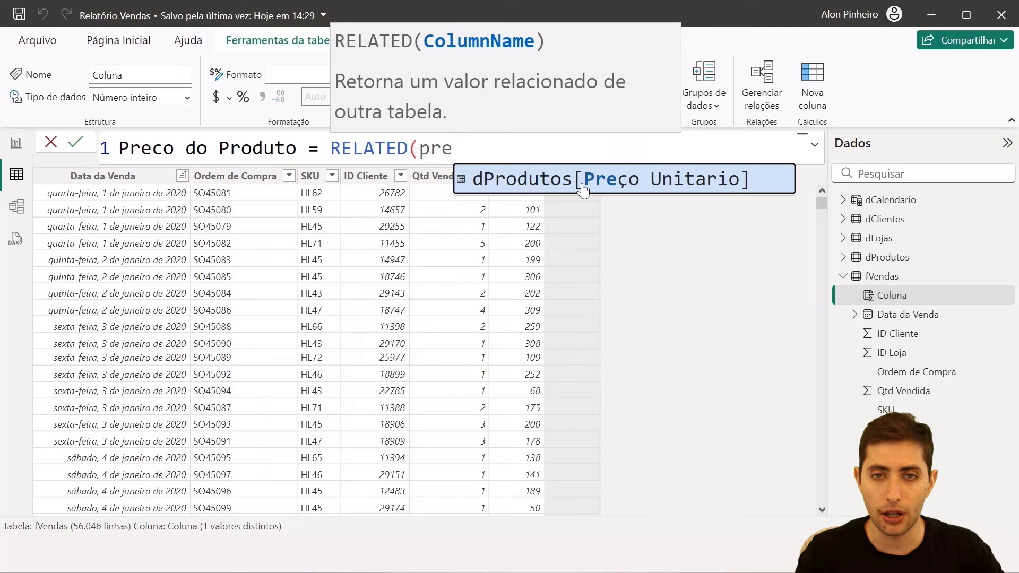
left_click(635, 180)
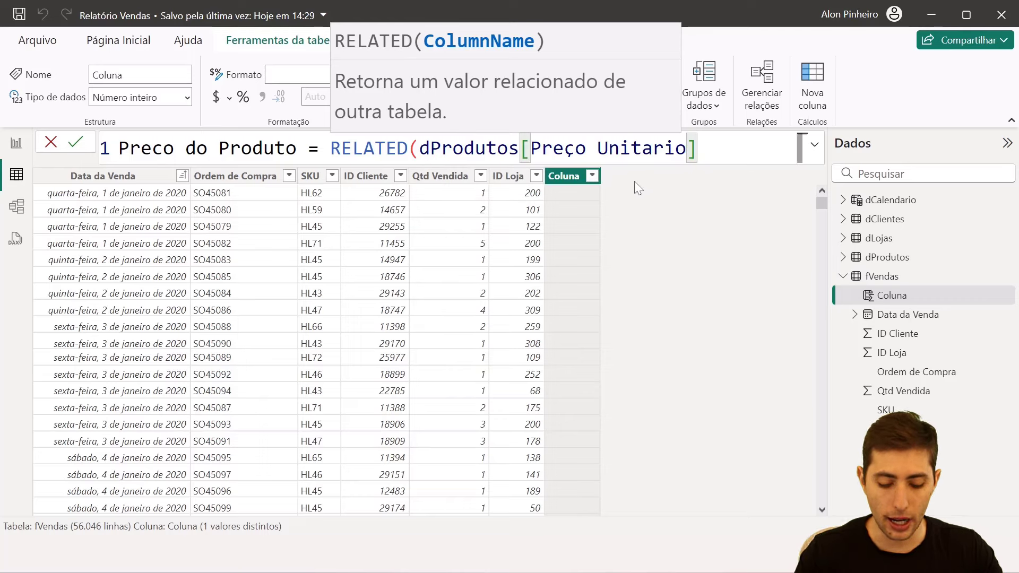
type(")")
key("Return")
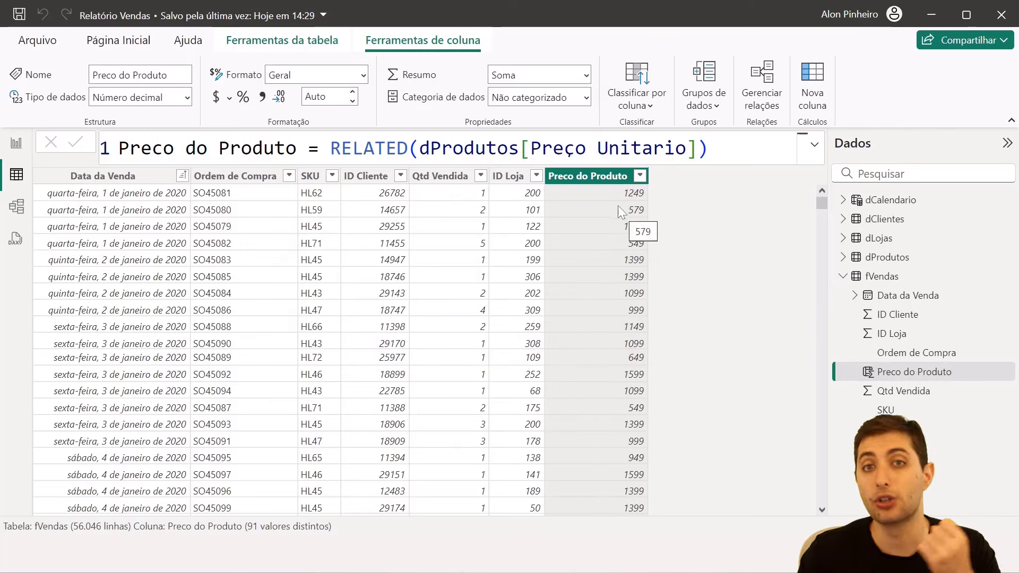
Check the SKU of the first sale in fVendas and show the dProdutos table
left_click(319, 193)
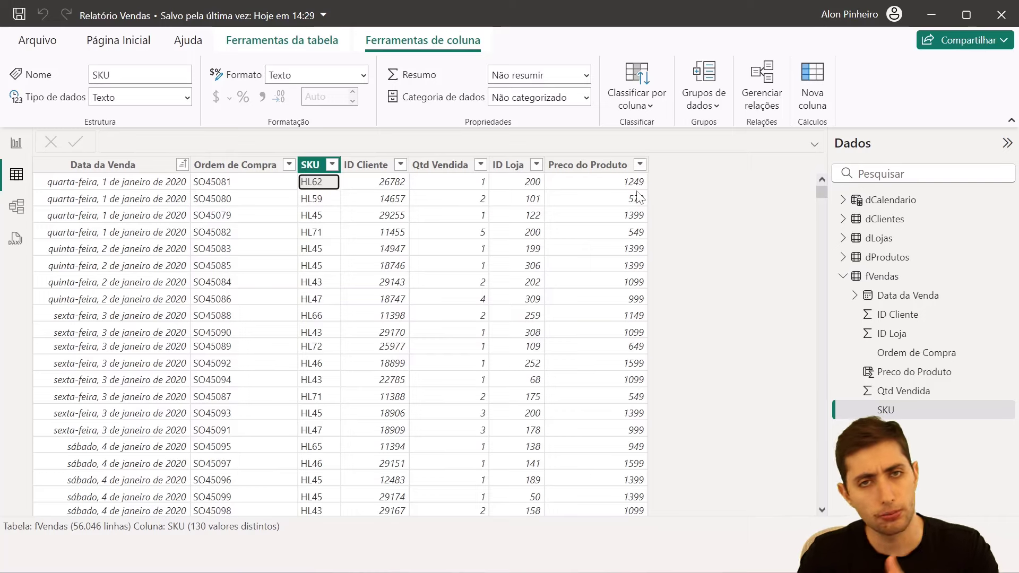
left_click(882, 260)
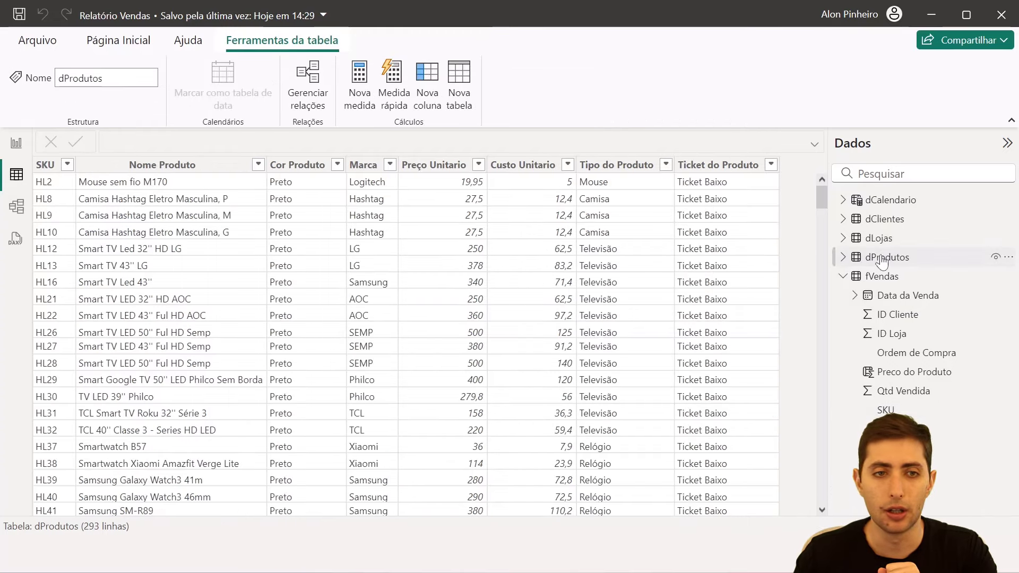
scroll(467, 392, "down", 2)
scroll(86, 238, "up", 2)
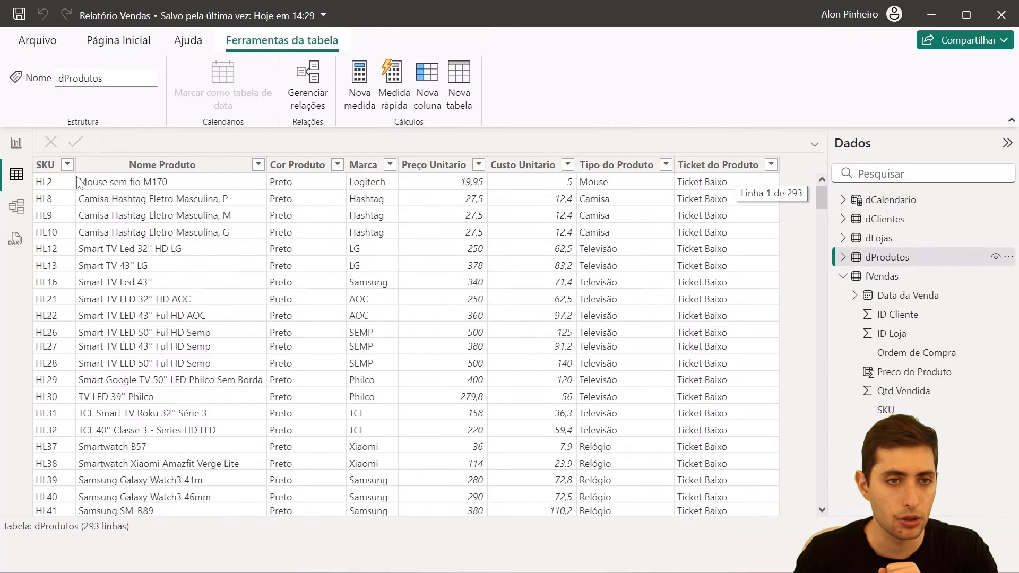
Filter the SKU column of dProdutos to only HL62 to check that product's unit price
left_click(67, 164)
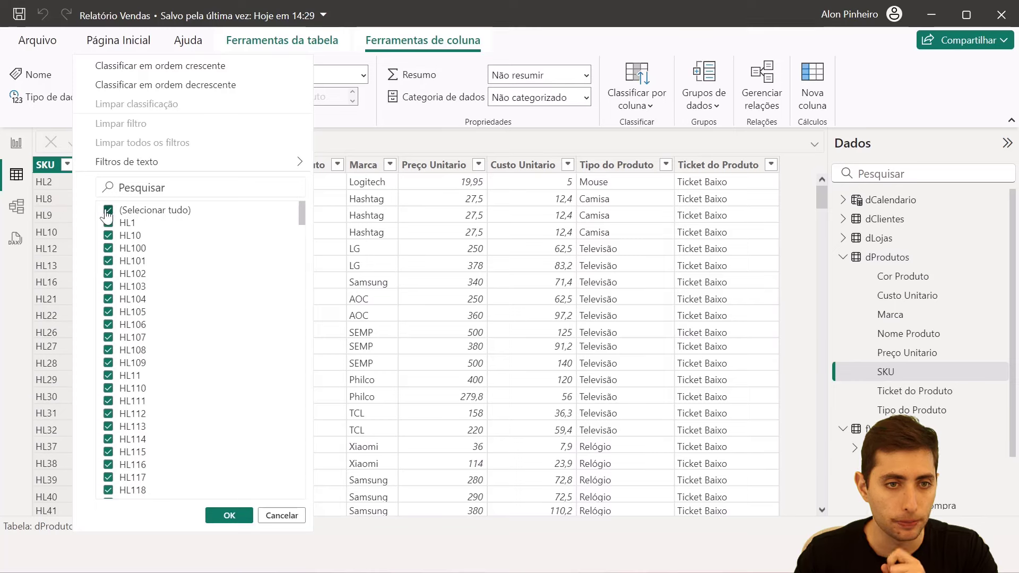
left_click(108, 213)
scroll(118, 295, "down", 20)
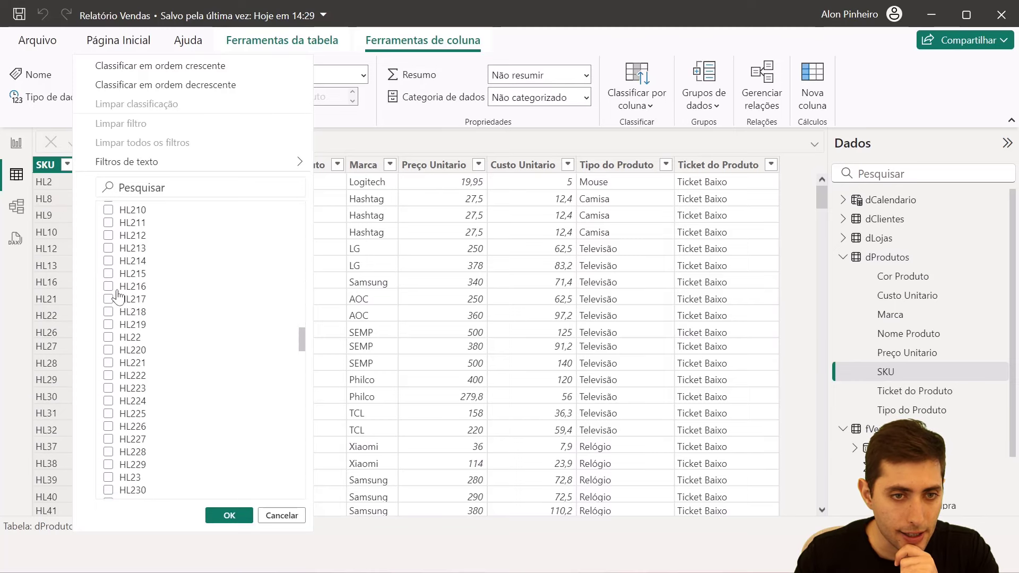
scroll(118, 295, "down", 11)
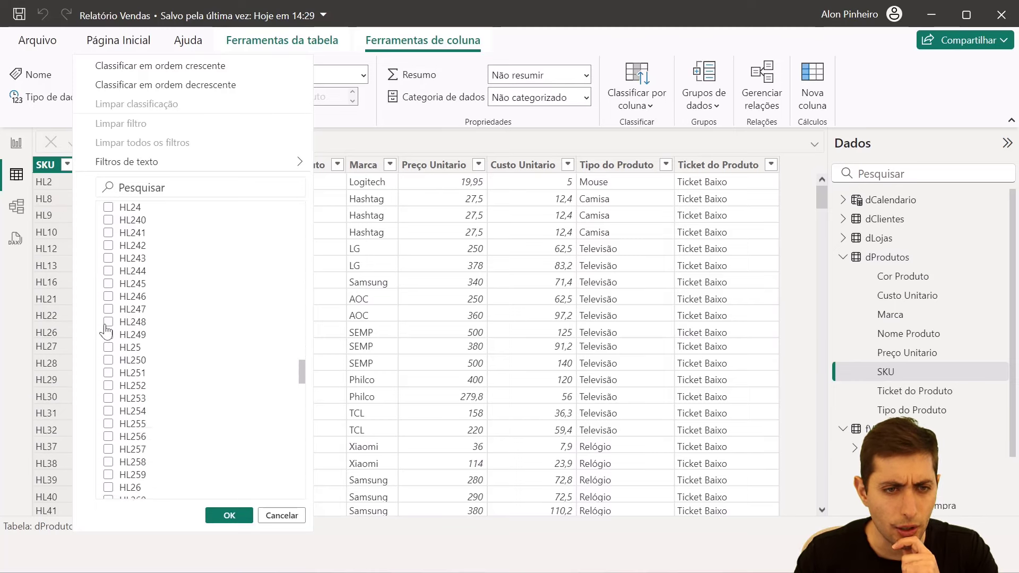
scroll(107, 330, "down", 10)
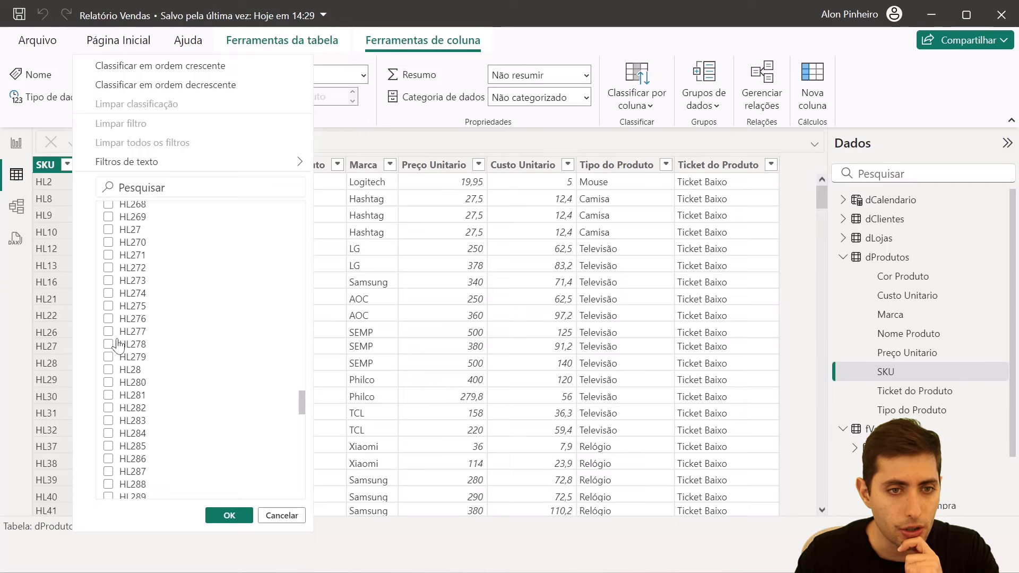
scroll(117, 346, "down", 18)
scroll(128, 334, "down", 7)
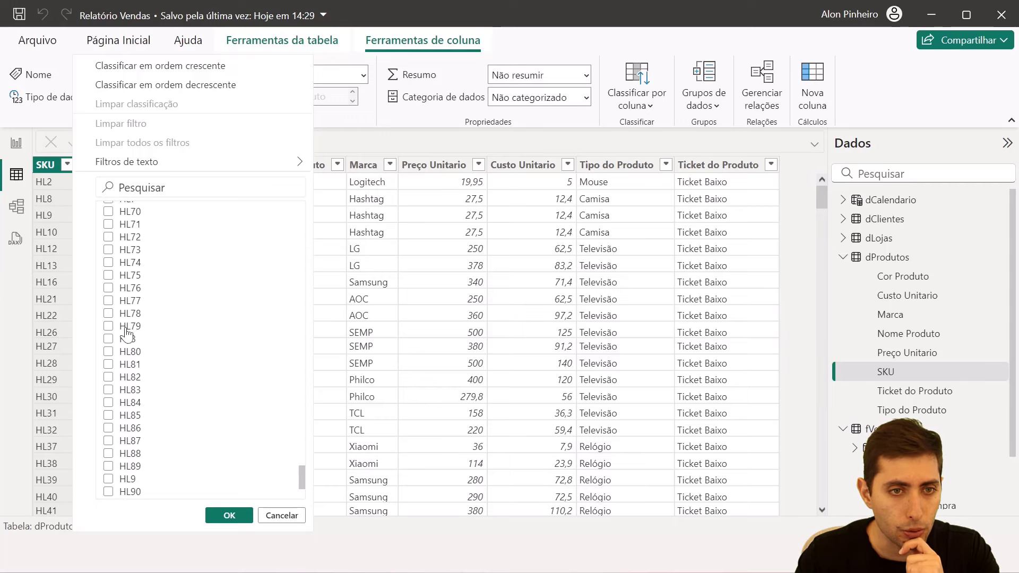
scroll(127, 333, "up", 4)
left_click(113, 249)
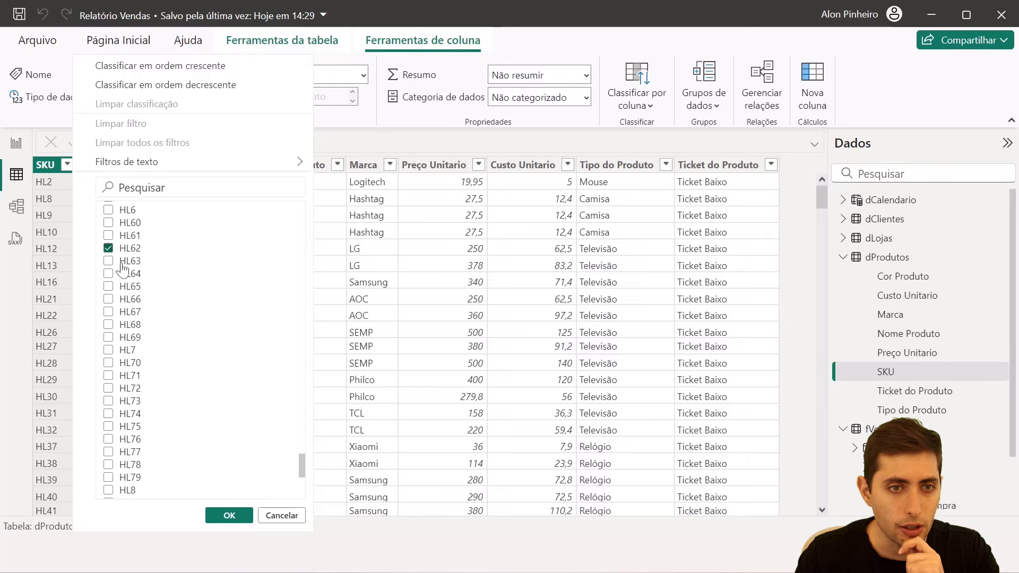
left_click(231, 514)
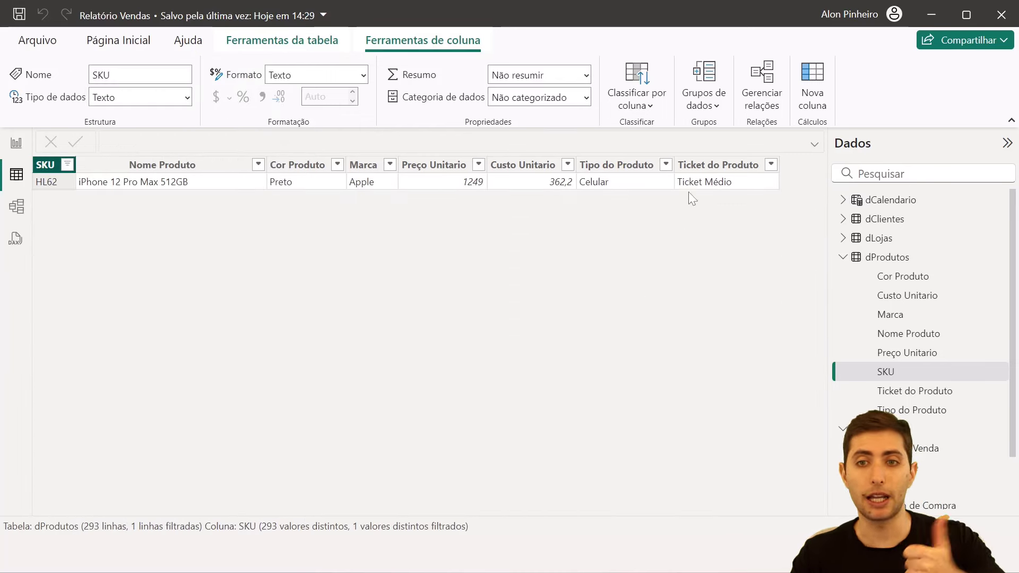
Clear all filters from dProdutos and return to the fVendas table
left_click(67, 165)
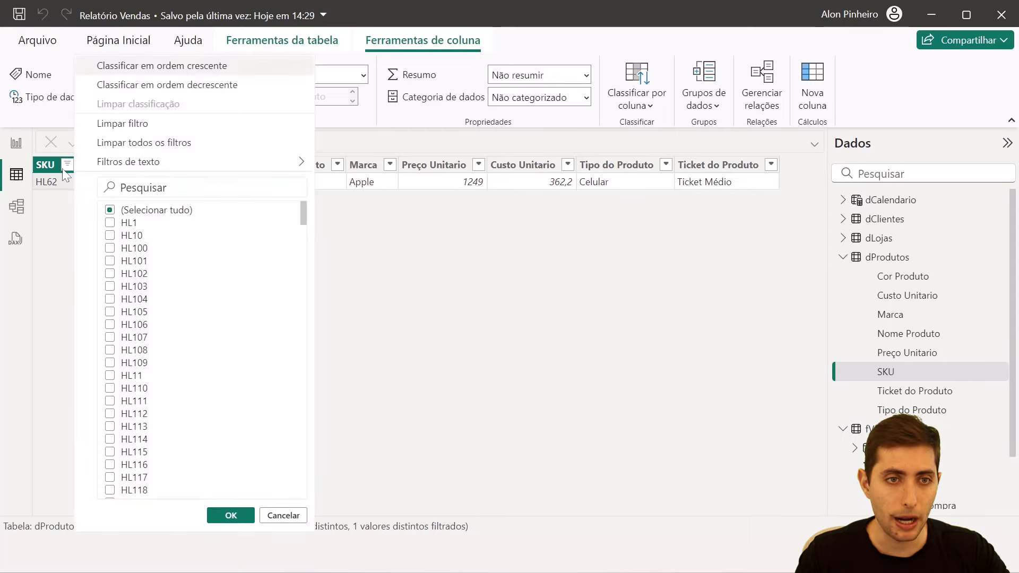
left_click(108, 142)
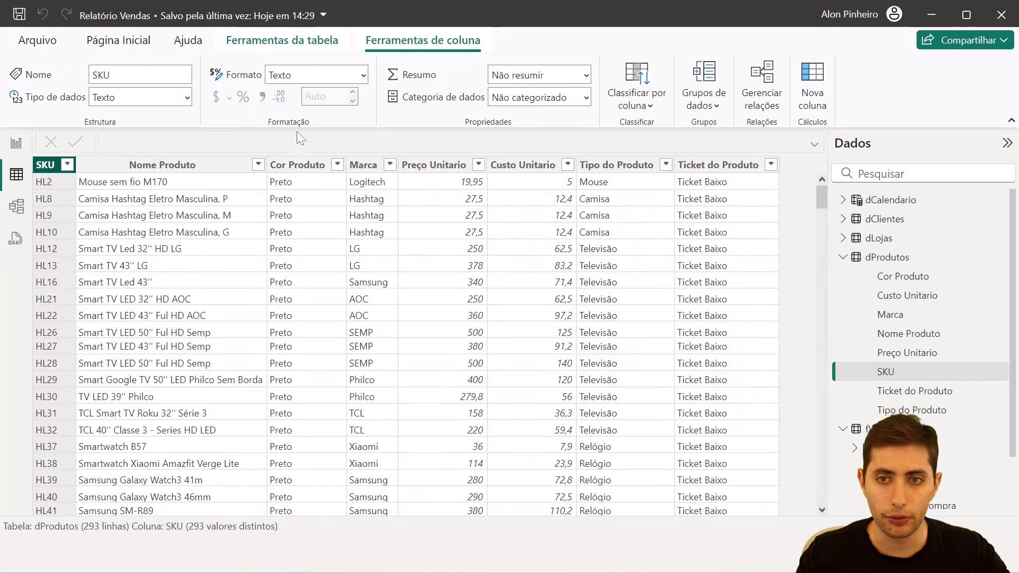
left_click(844, 258)
left_click(891, 277)
Check the SKU and Preco do Produto of the second sale in fVendas, and look for that SKU in dProdutos
left_click(317, 198)
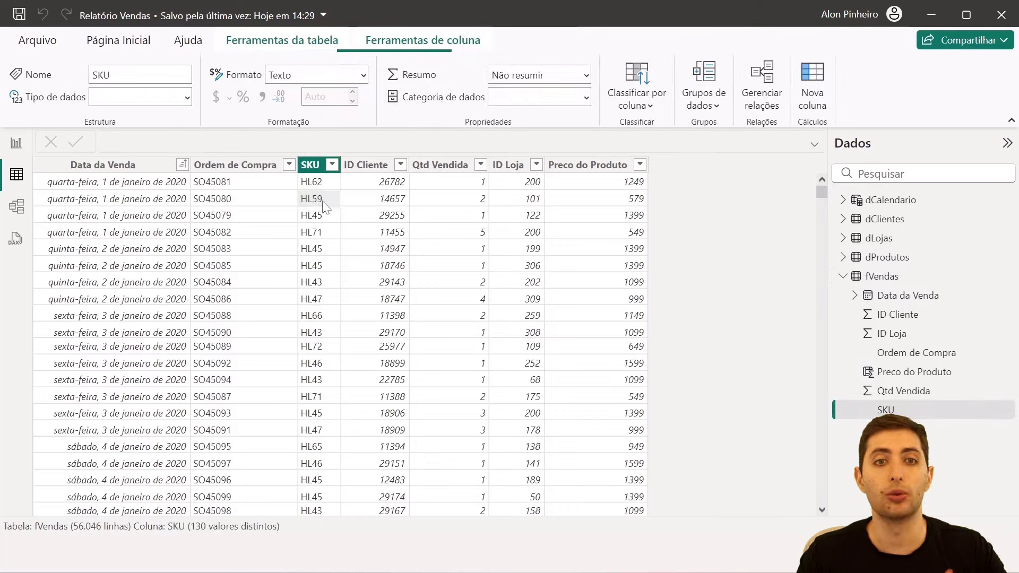
left_click(605, 199)
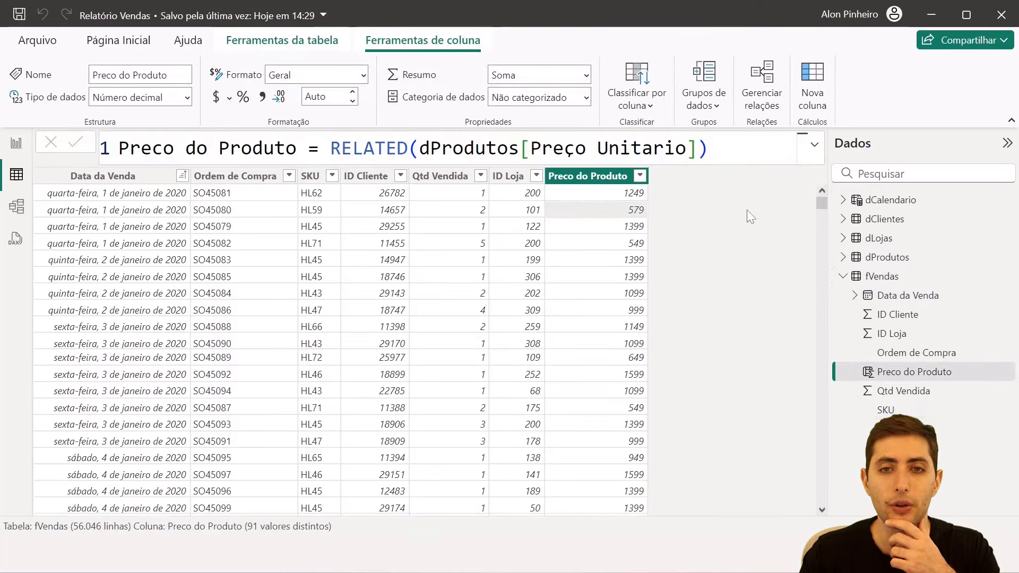
left_click(881, 260)
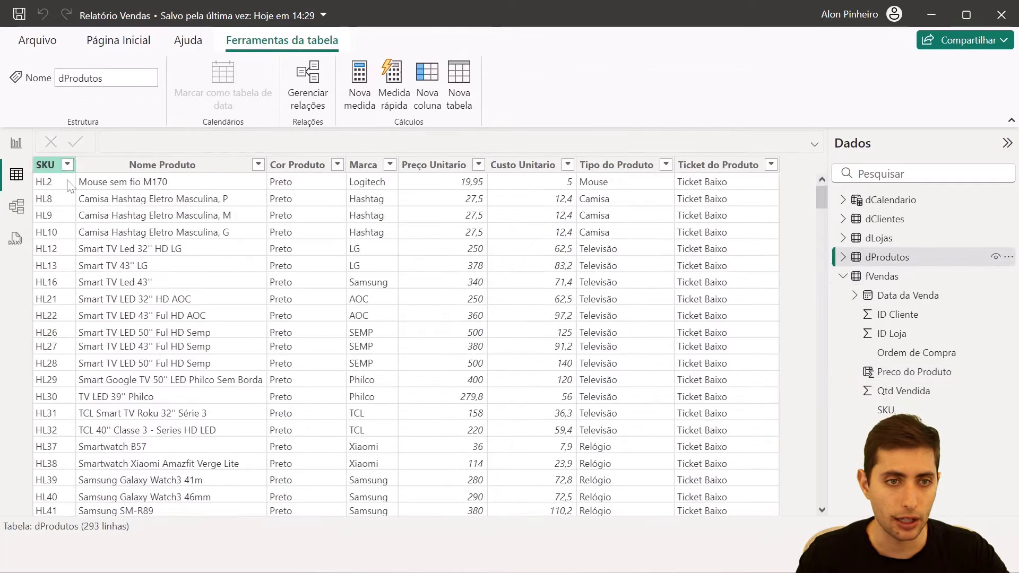
scroll(94, 285, "down", 7)
scroll(94, 285, "down", 20)
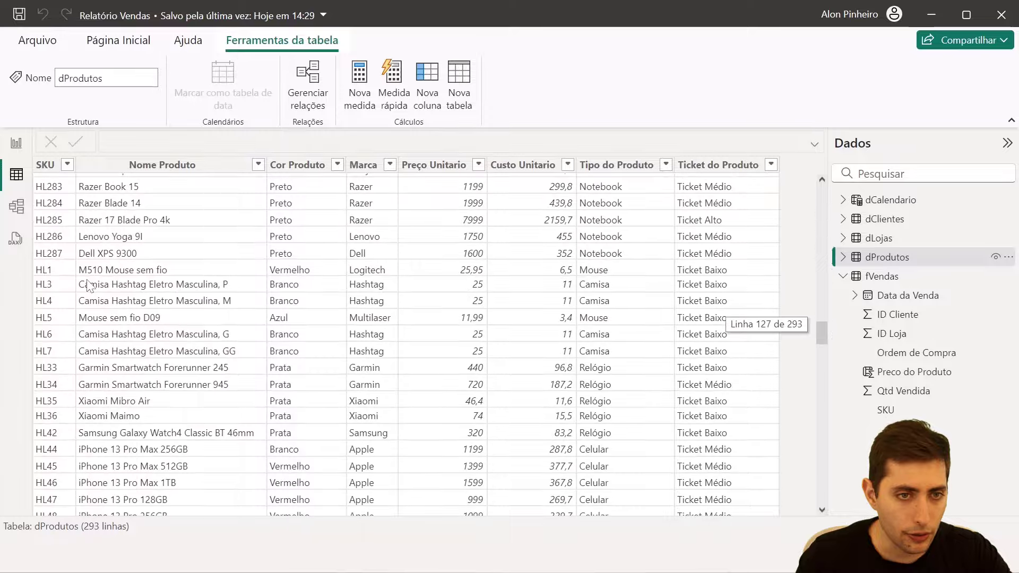
scroll(88, 286, "down", 15)
scroll(88, 287, "up", 15)
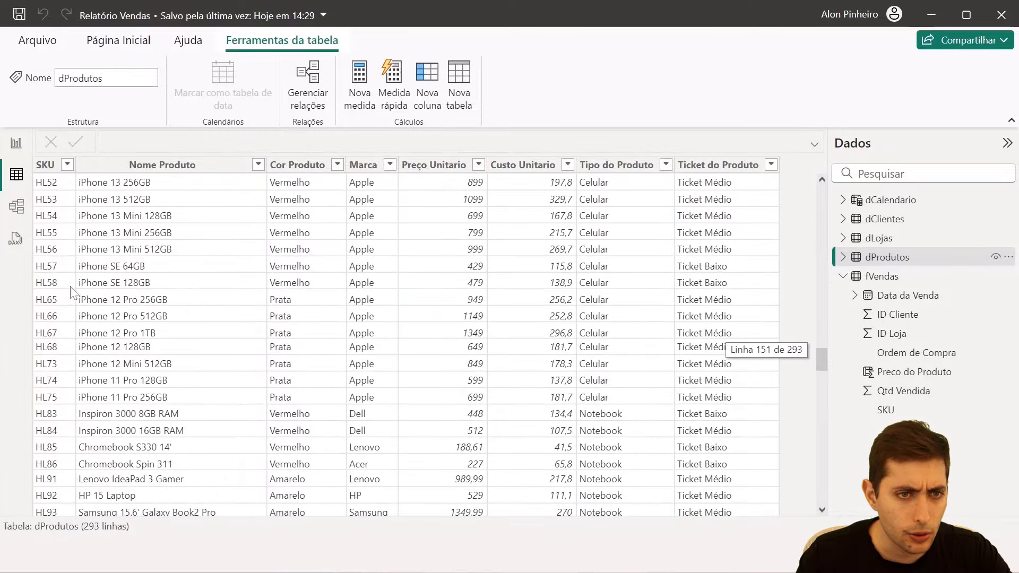
Filter the SKU column of dProdutos to only HL59 to check that product's unit price
left_click(67, 165)
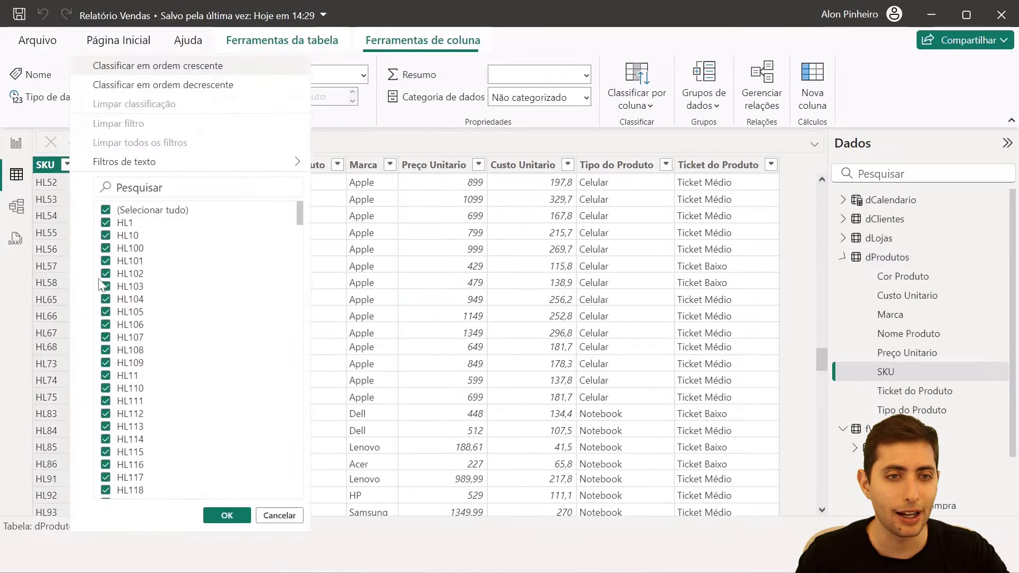
left_click(128, 212)
scroll(123, 281, "down", 20)
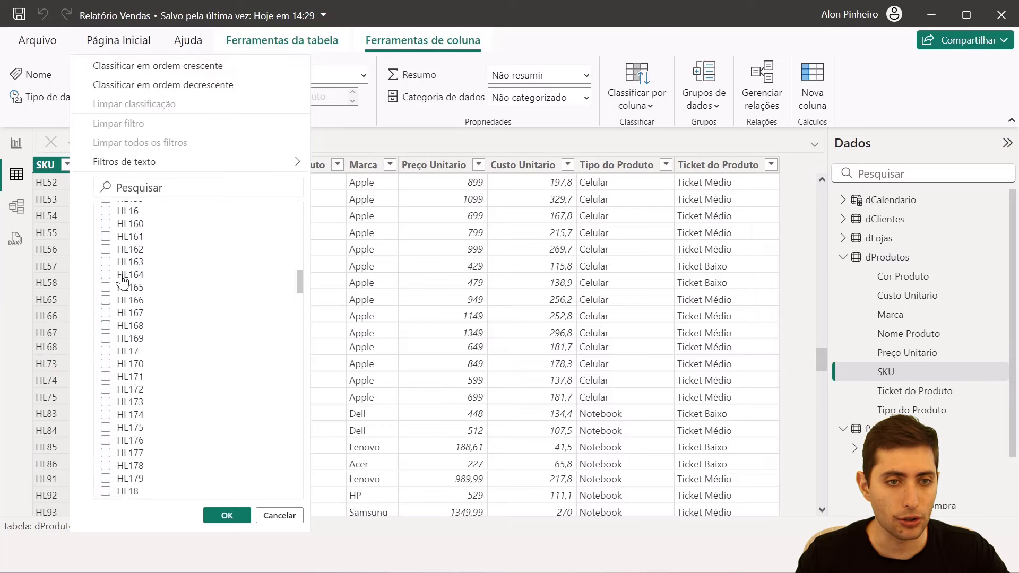
type("HL59")
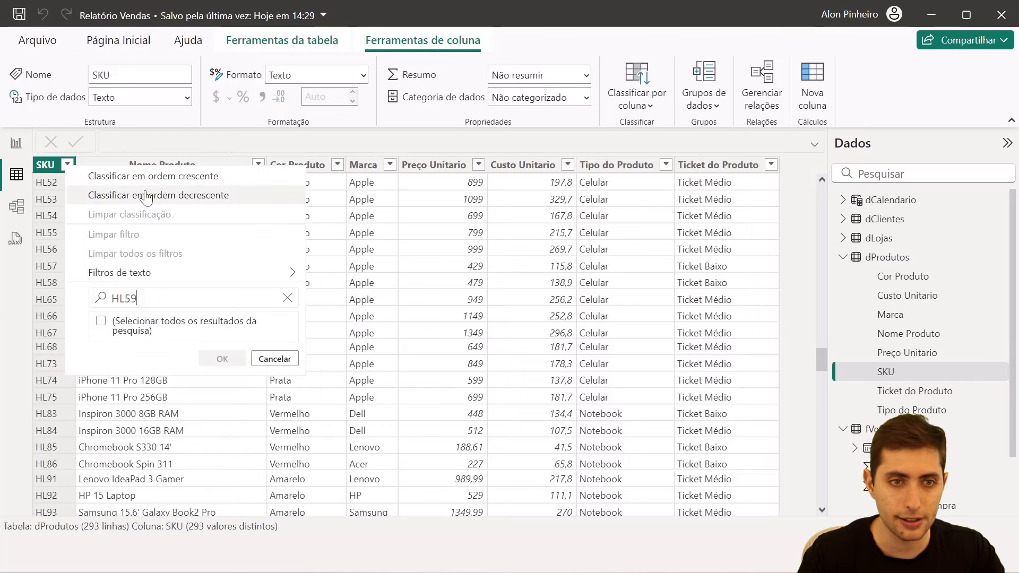
left_click(127, 345)
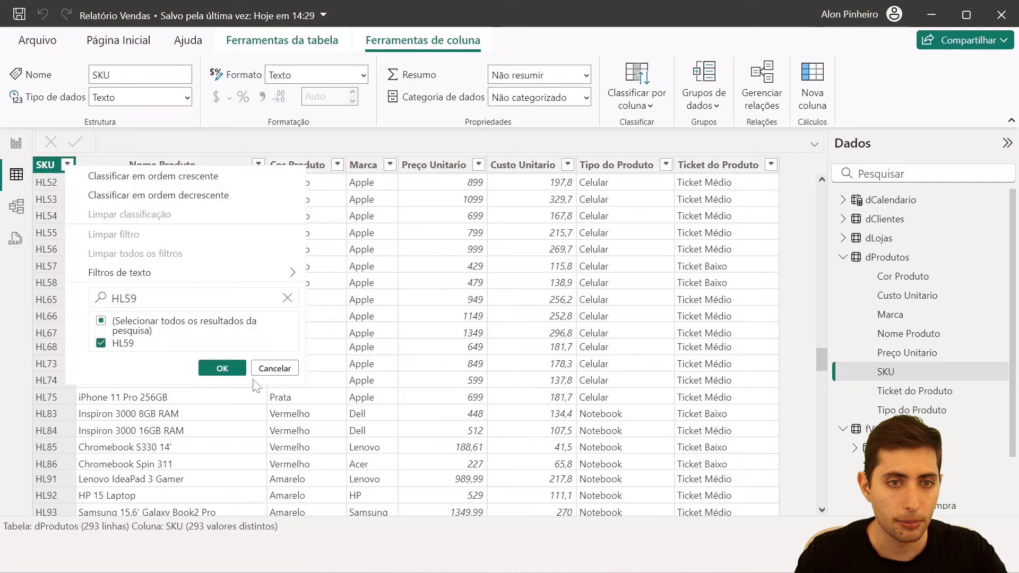
left_click(223, 368)
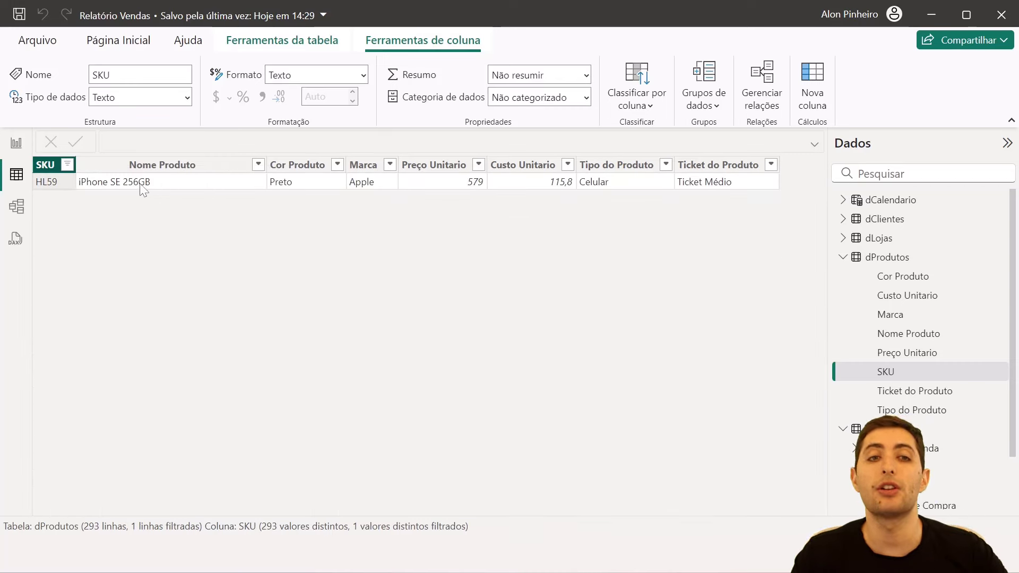
Clear the SKU filter from dProdutos and check the relationship between dProdutos and fVendas in the model
left_click(67, 165)
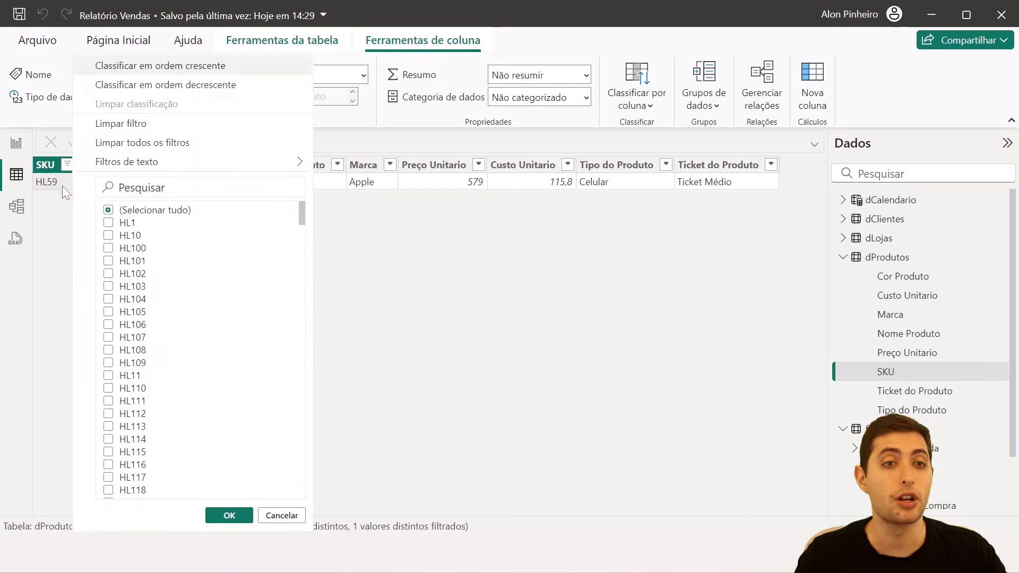
left_click(136, 123)
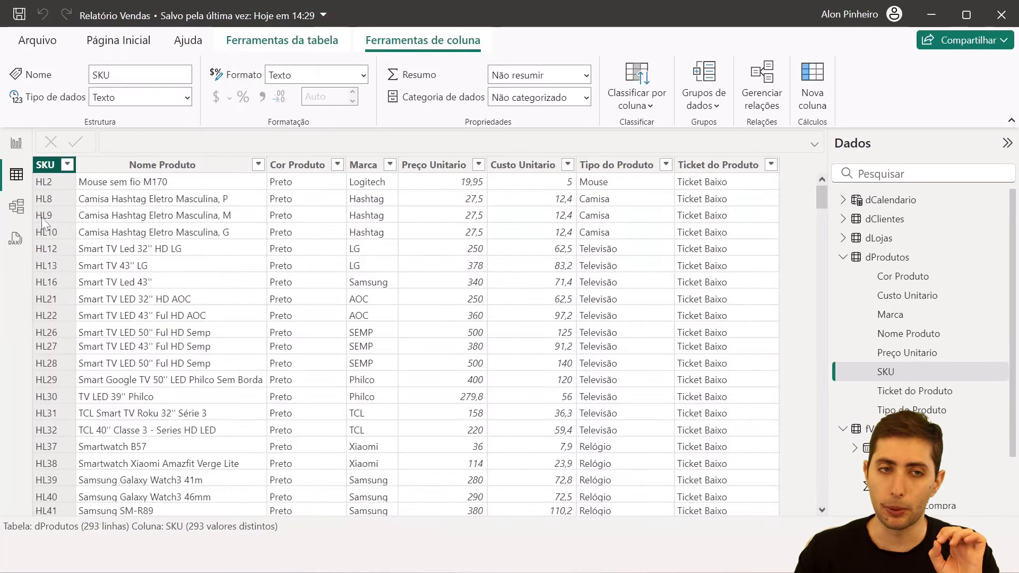
left_click(17, 207)
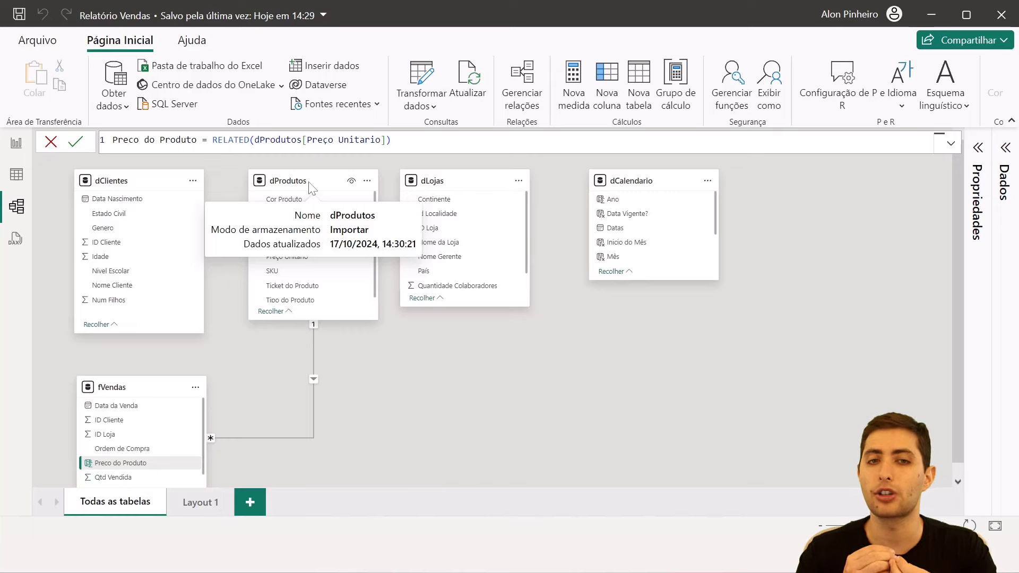
left_click(17, 174)
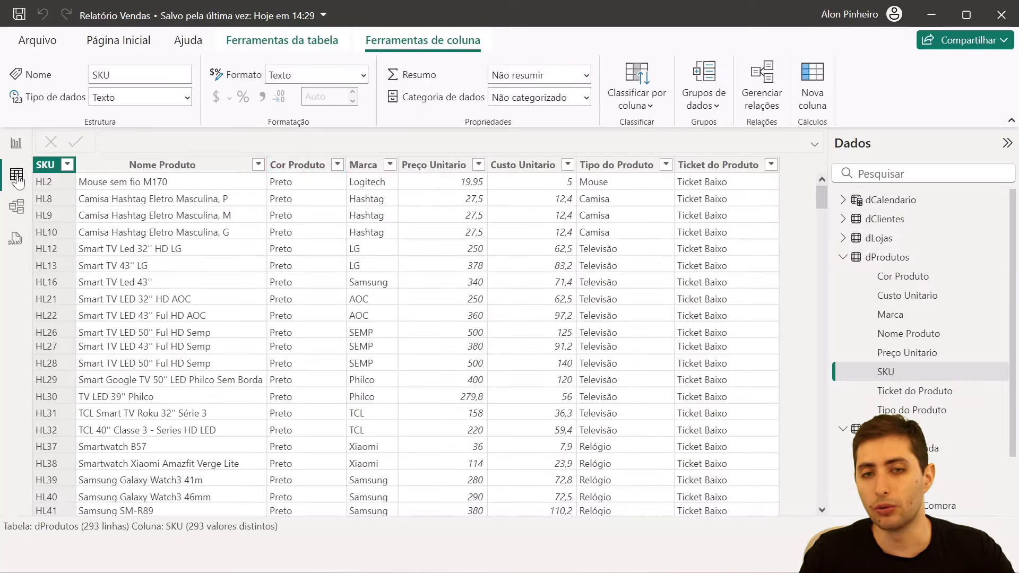
Check the first sale's SKU in fVendas against the SKU and Preço Unitario columns of dProdutos
left_click(843, 257)
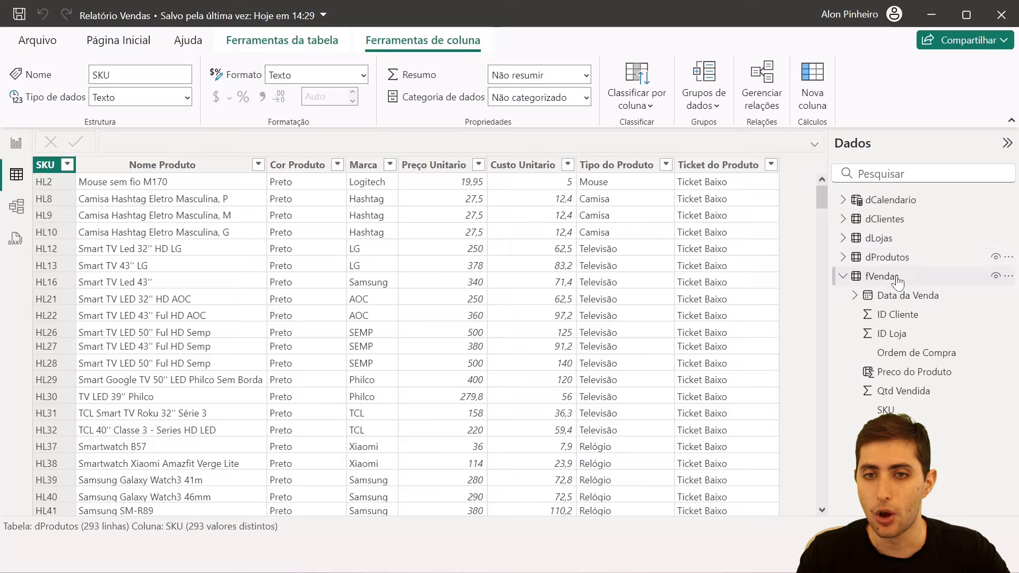
left_click(879, 277)
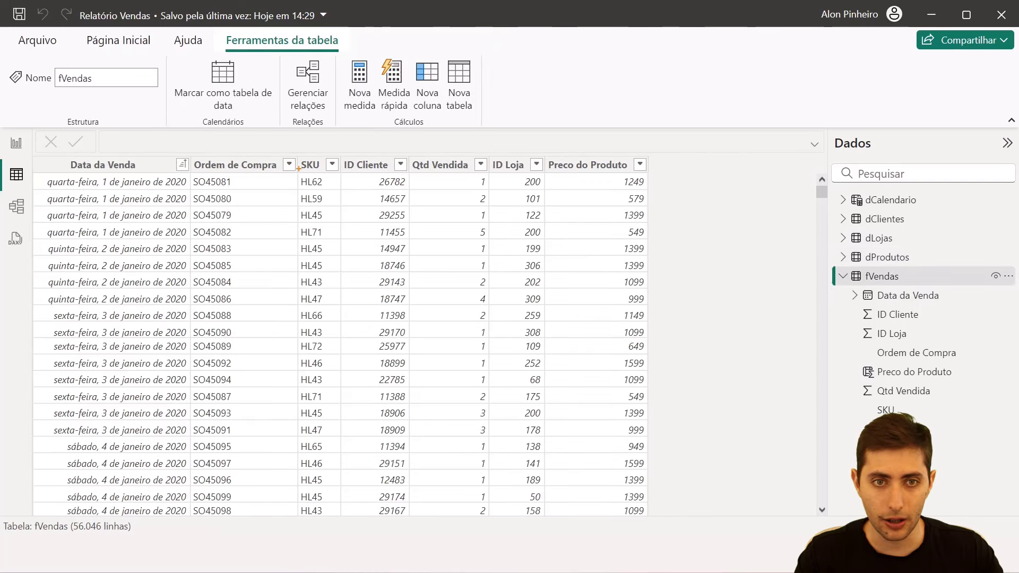
left_click_drag(294, 169, 341, 190)
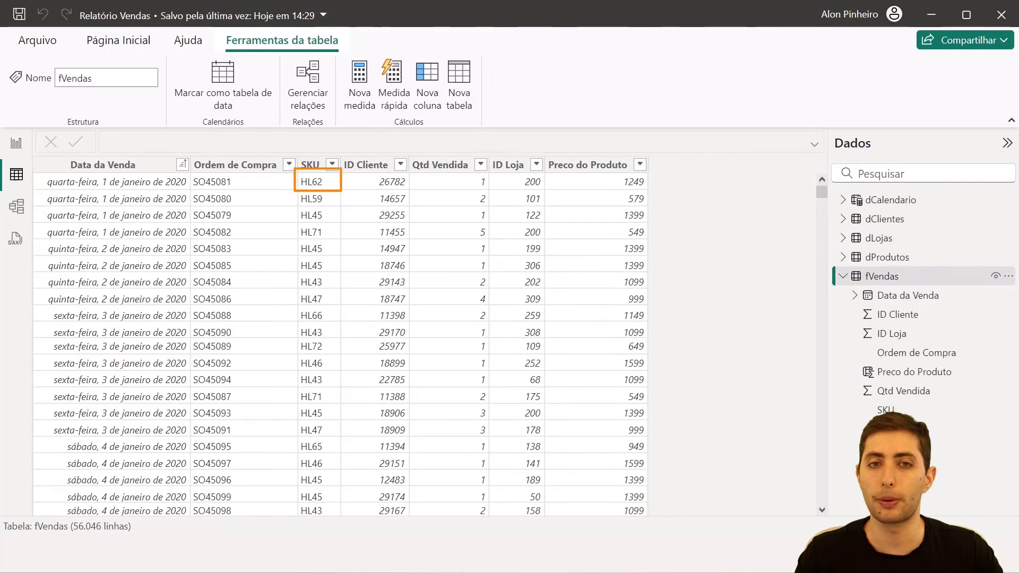
left_click(870, 260)
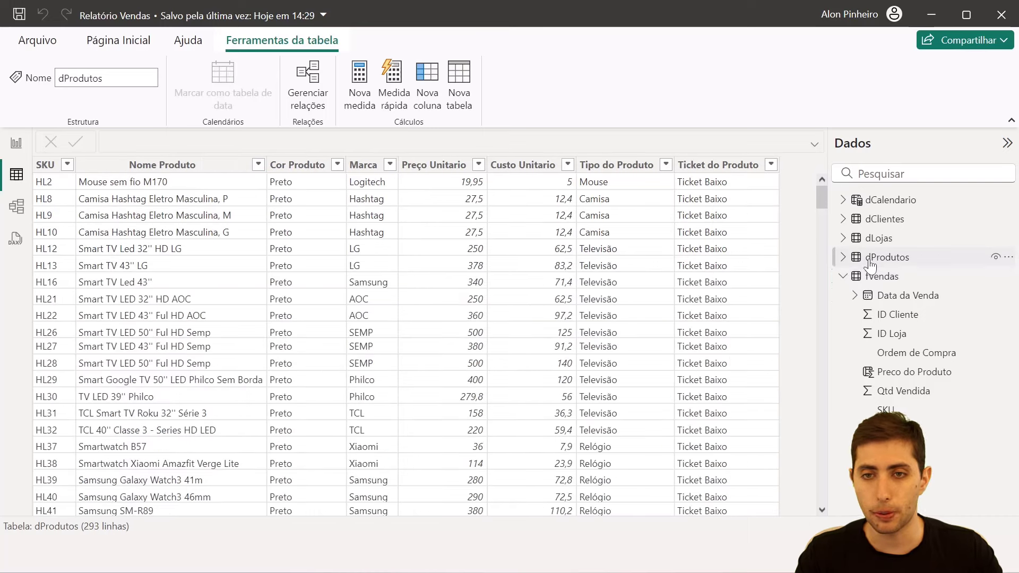
mouse_move(33, 153)
left_mouse_down()
mouse_move(64, 287)
mouse_move(65, 475)
left_mouse_up()
mouse_move(395, 154)
left_mouse_down()
mouse_move(453, 297)
mouse_move(492, 493)
left_mouse_up()
key("Escape")
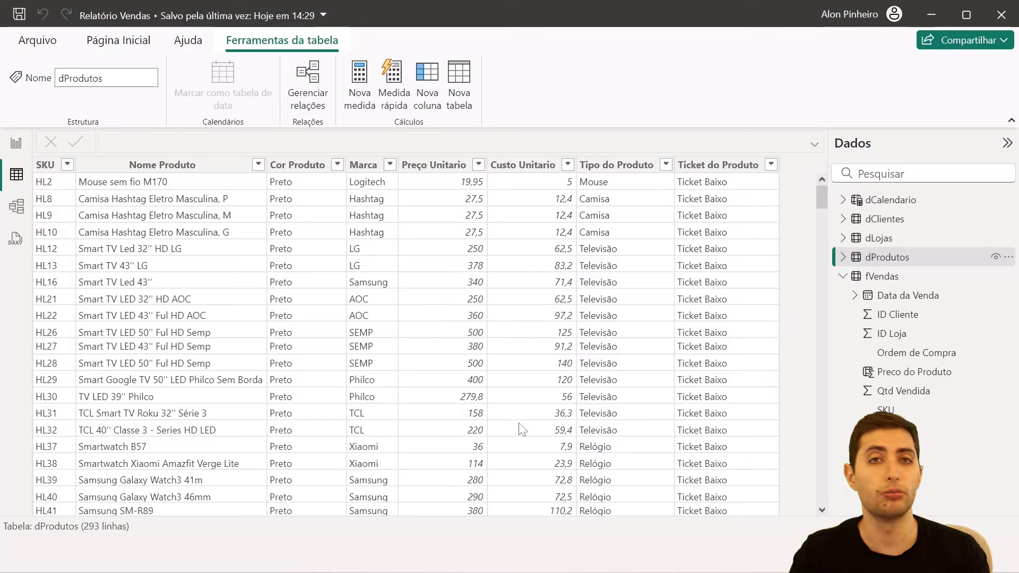
Review the RELATED formula behind the Preco do Produto column of fVendas
left_click(876, 276)
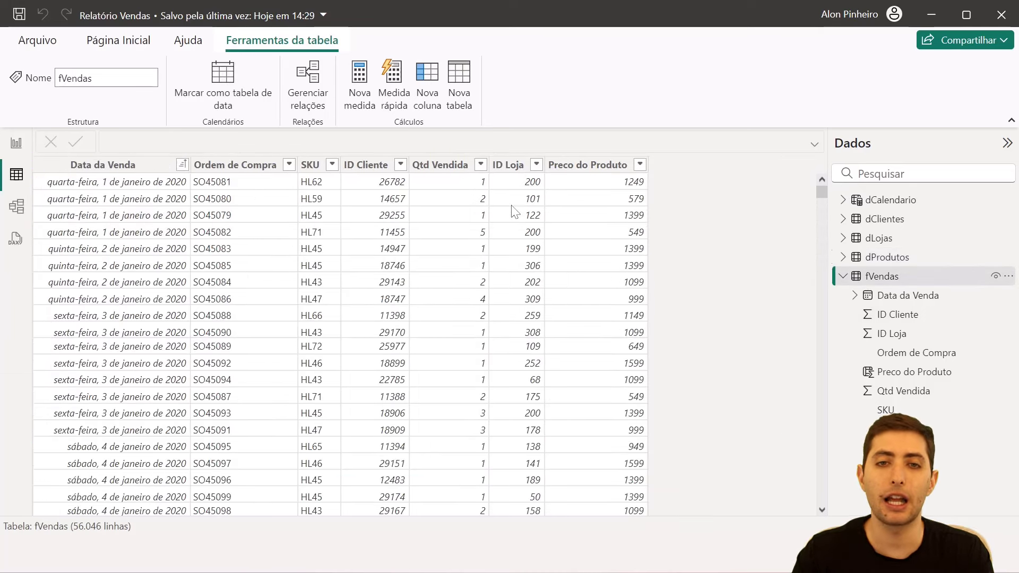
left_click(576, 166)
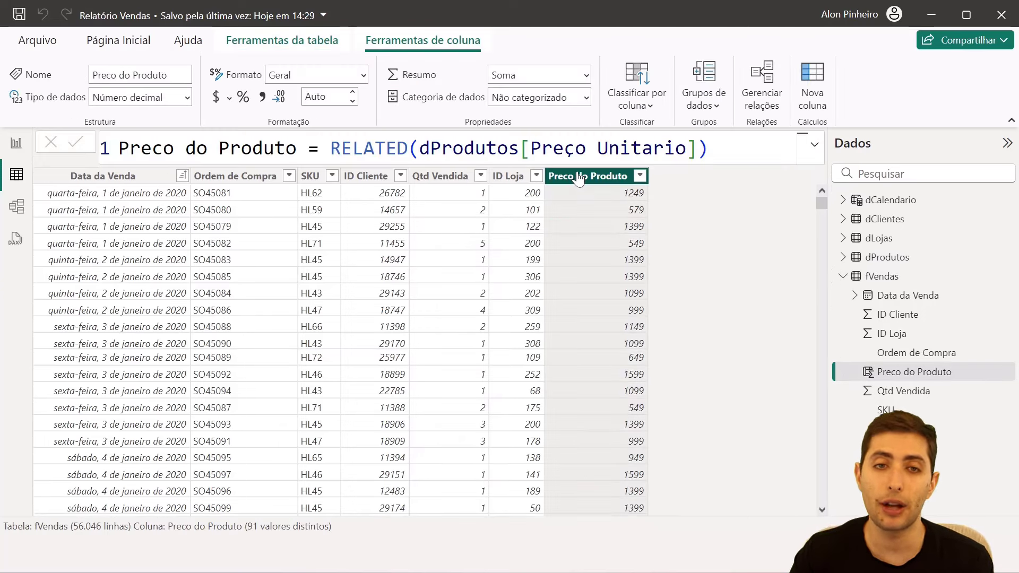
left_click_drag(330, 148, 709, 149)
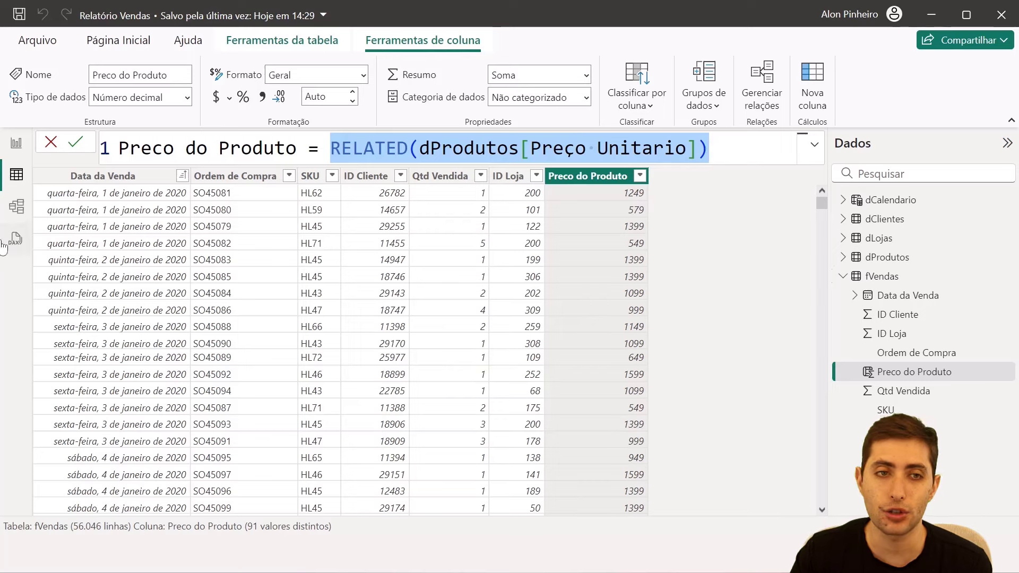
Delete the relationship between dProdutos and fVendas in the model
left_click(16, 206)
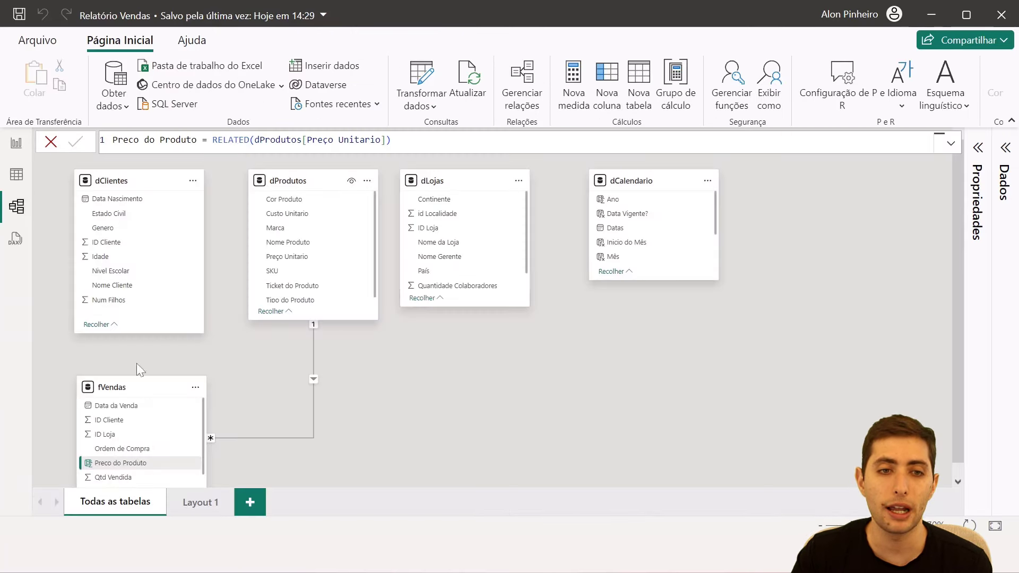
right_click(313, 349)
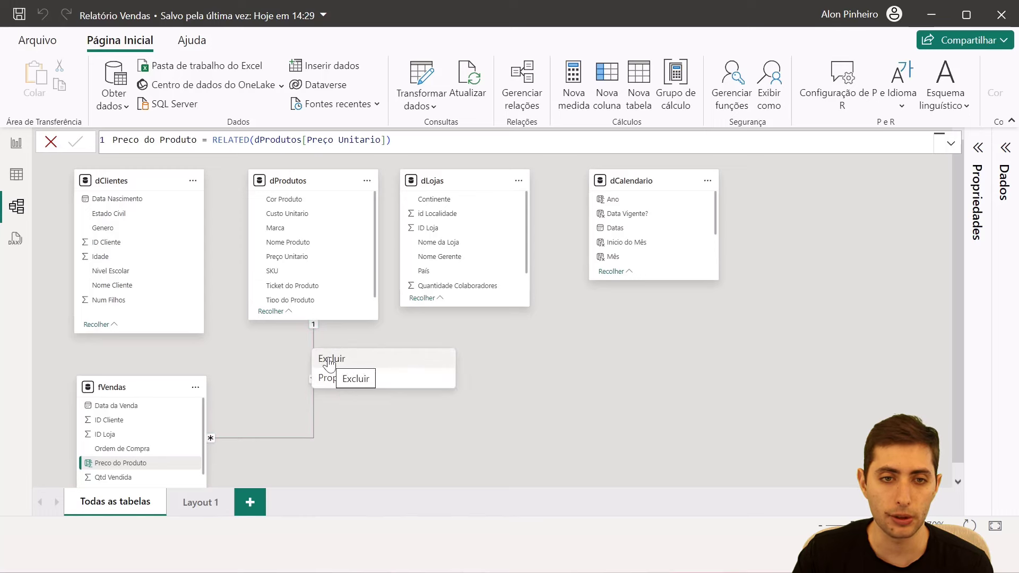
left_click(329, 359)
left_click(577, 343)
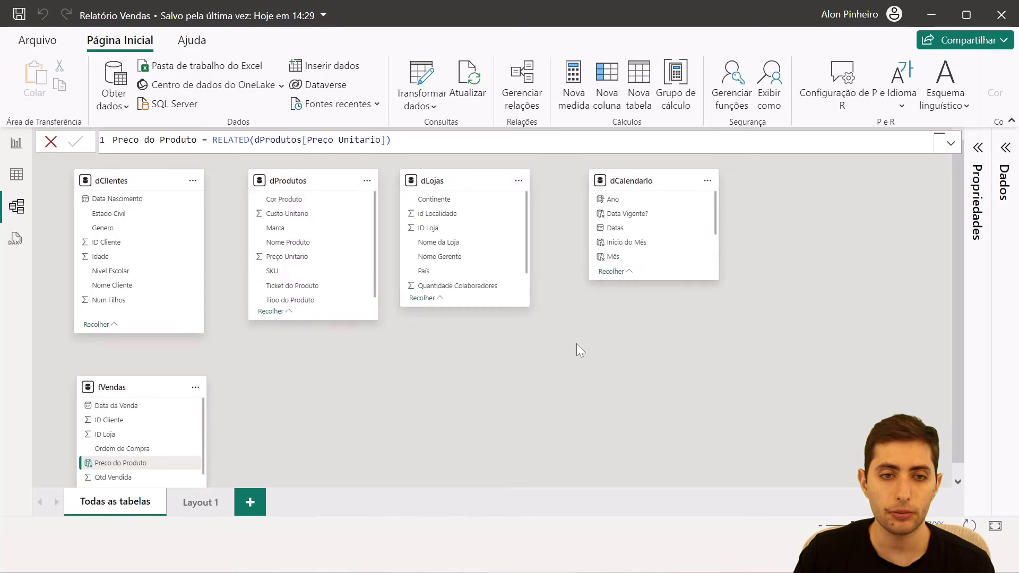
Examine how the Preco do Produto column and its RELATED formula in fVendas behave without the relationship
left_click(12, 177)
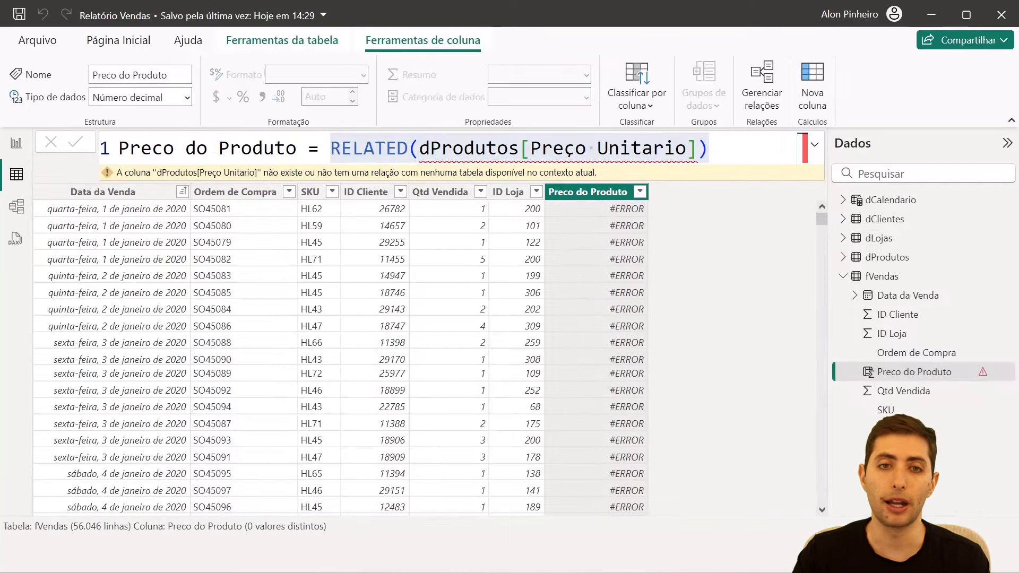
left_click(713, 148)
left_click_drag(709, 149, 341, 149)
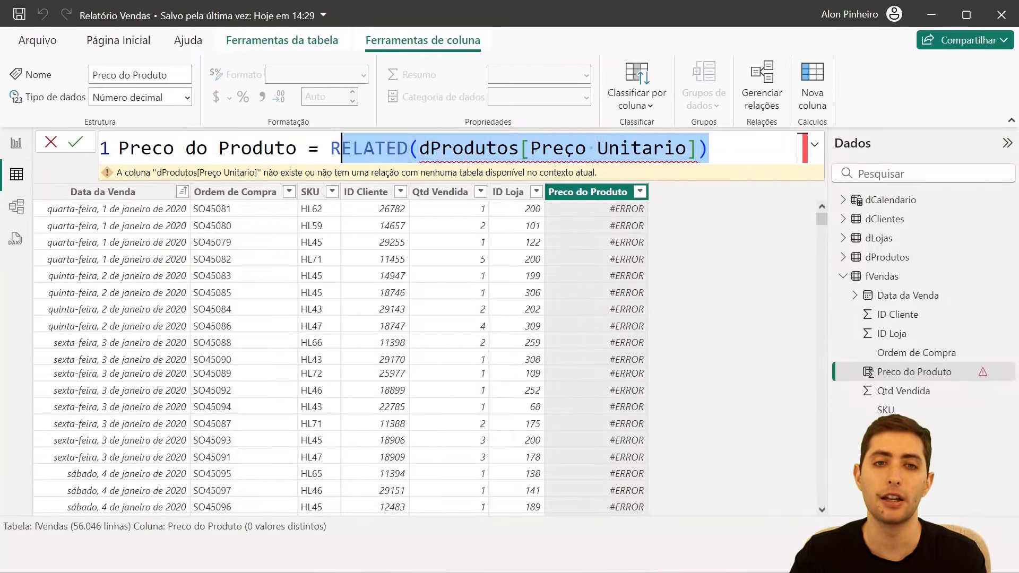
left_click(330, 149)
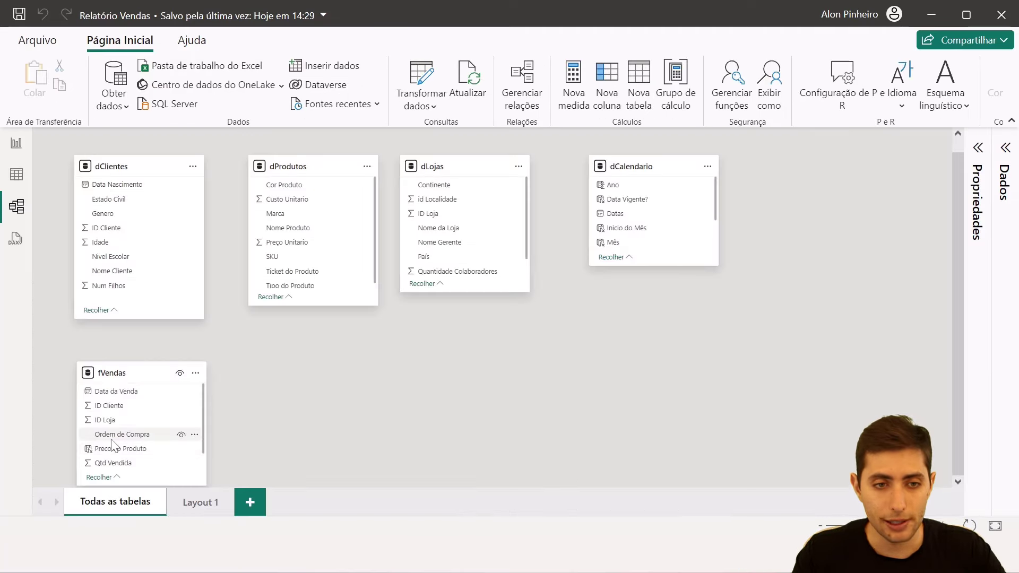
Create a relationship between dProdutos and fVendas on the SKU columns and return to the fVendas data
left_click_drag(295, 260, 125, 464)
left_click(678, 508)
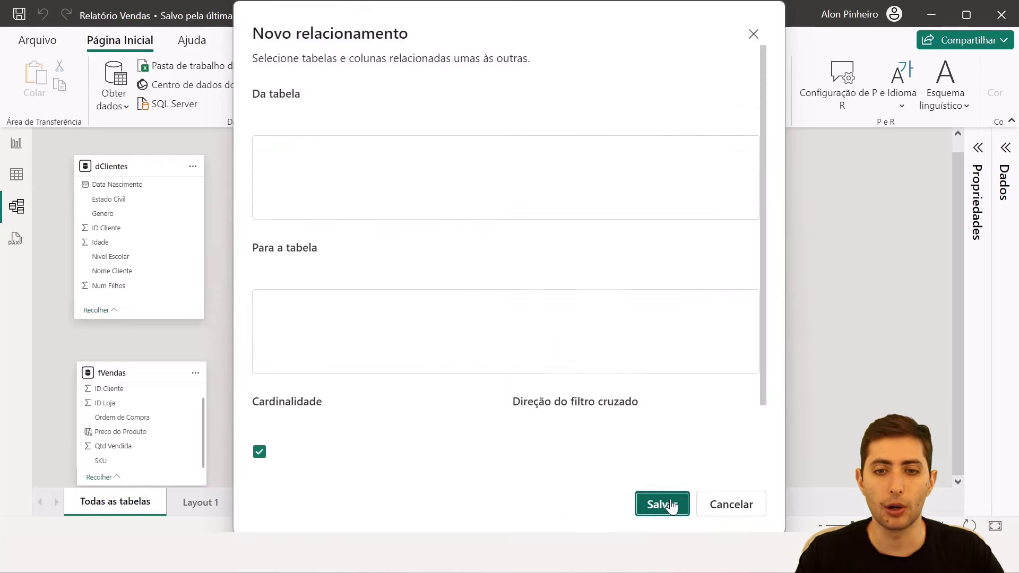
left_click(16, 175)
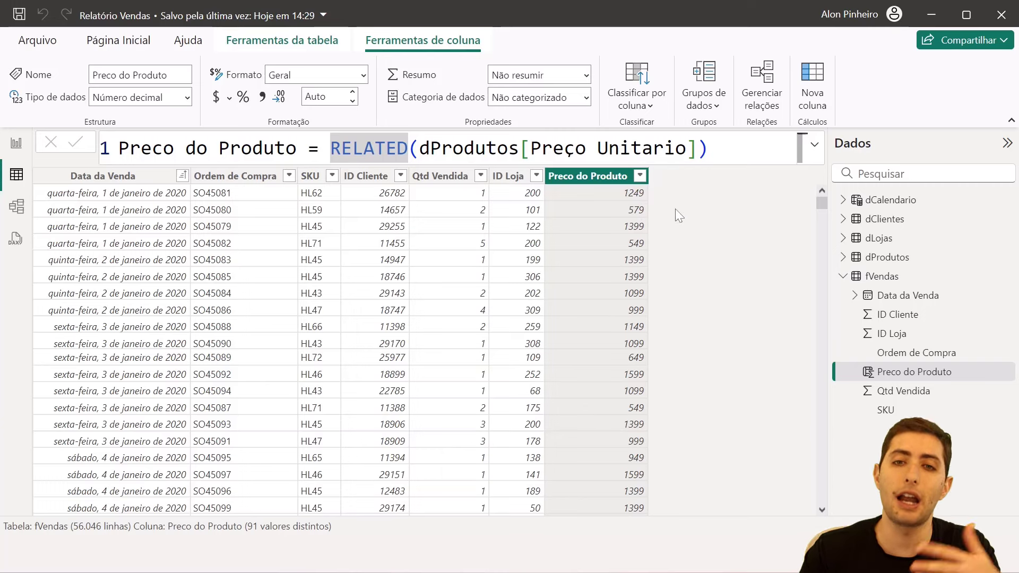
Review the Qtd Vendida and Preco do Produto columns of fVendas and add a calculated column named Fat na Venda
left_click(448, 182)
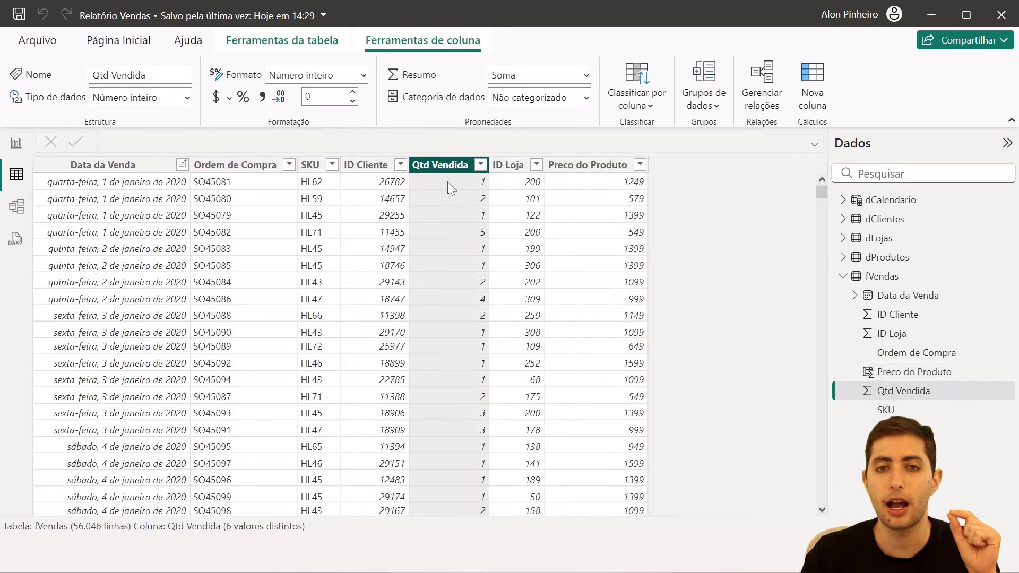
left_click(582, 165)
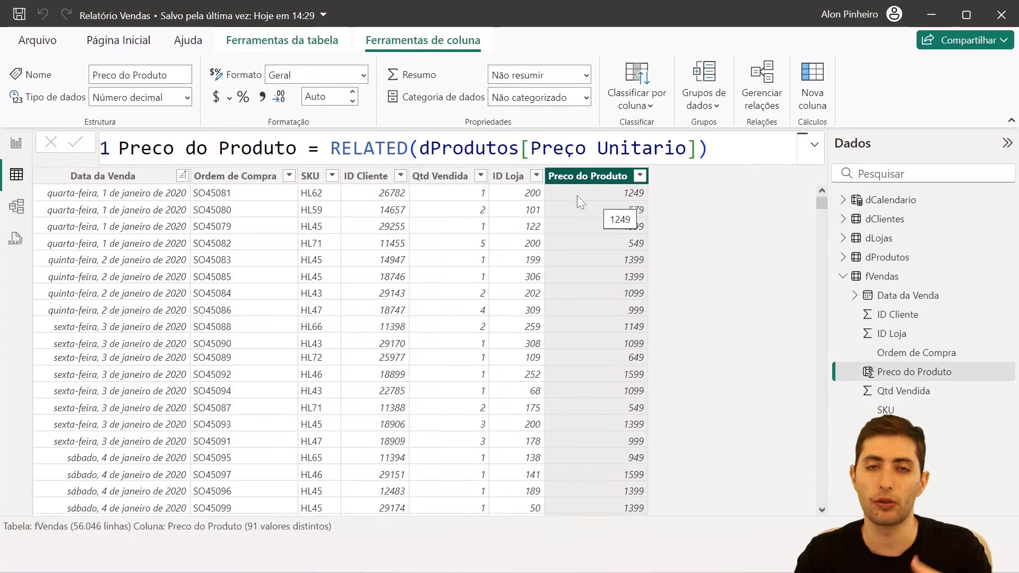
right_click(581, 212)
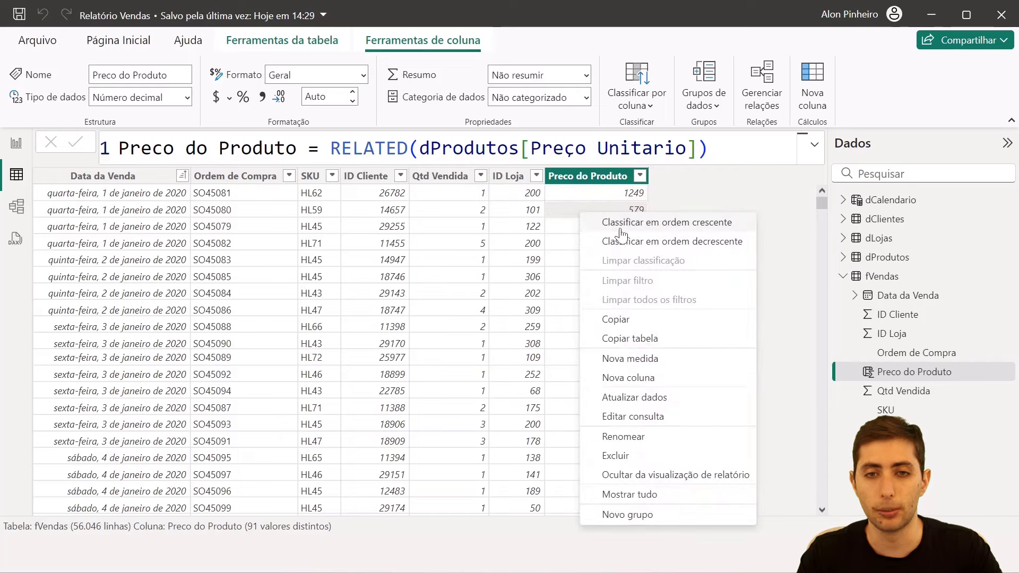
left_click(661, 373)
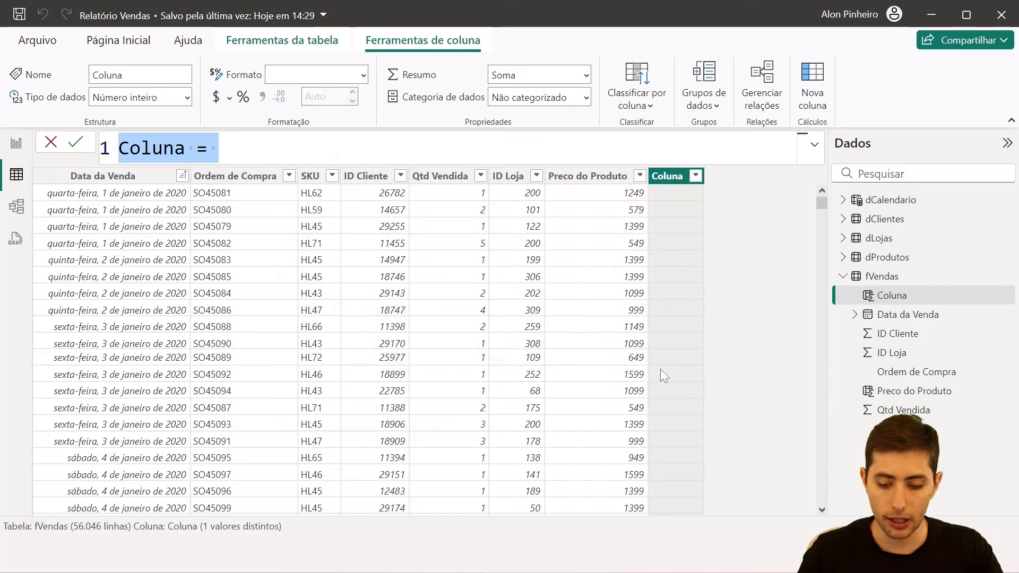
type("Fat na ")
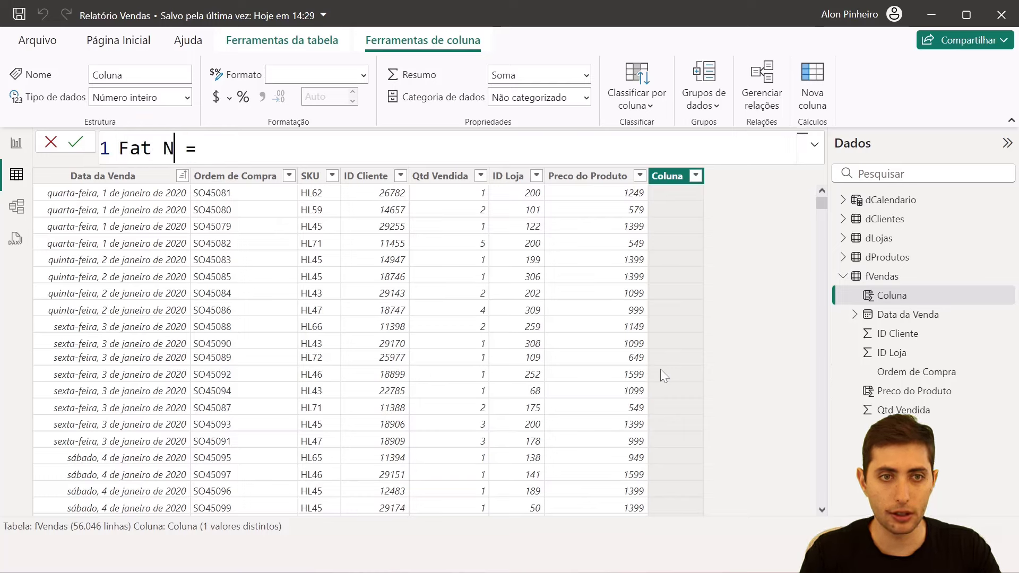
type("Venda")
key("End")
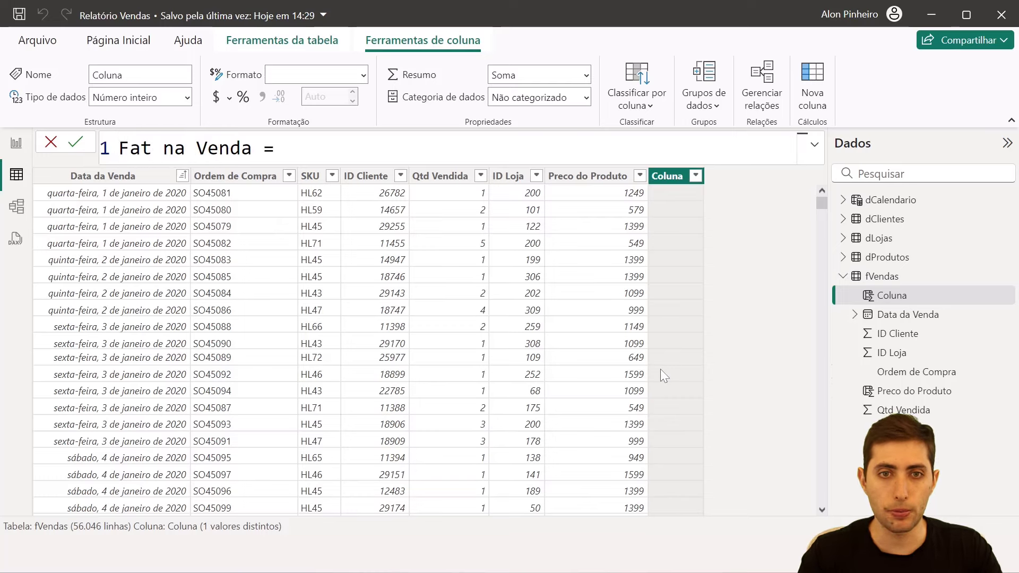
Define the Fat na Venda column in fVendas as fVendas[Qtd Vendida]*fVendas[Preco do Produto]
type("qtd")
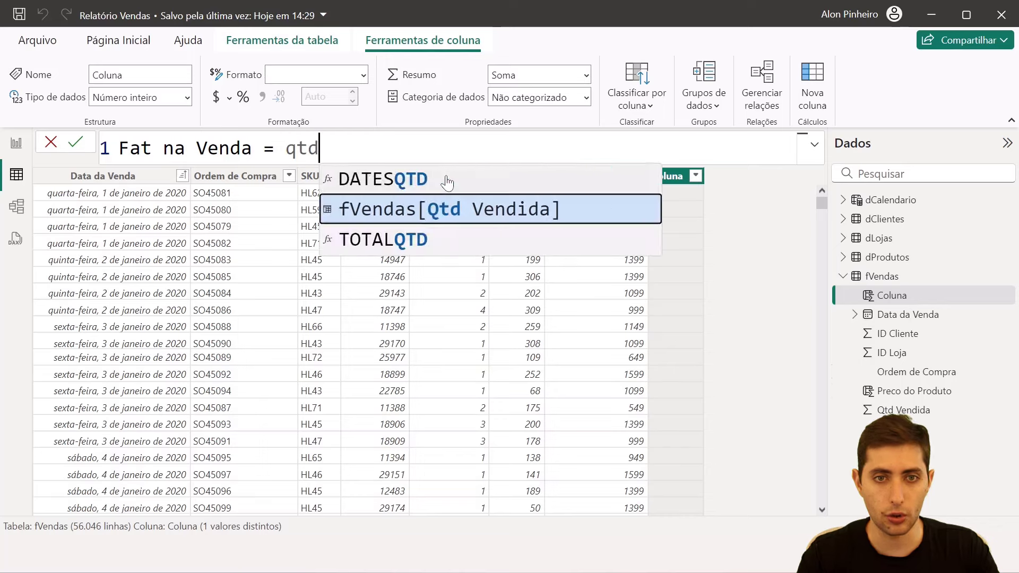
left_click(448, 182)
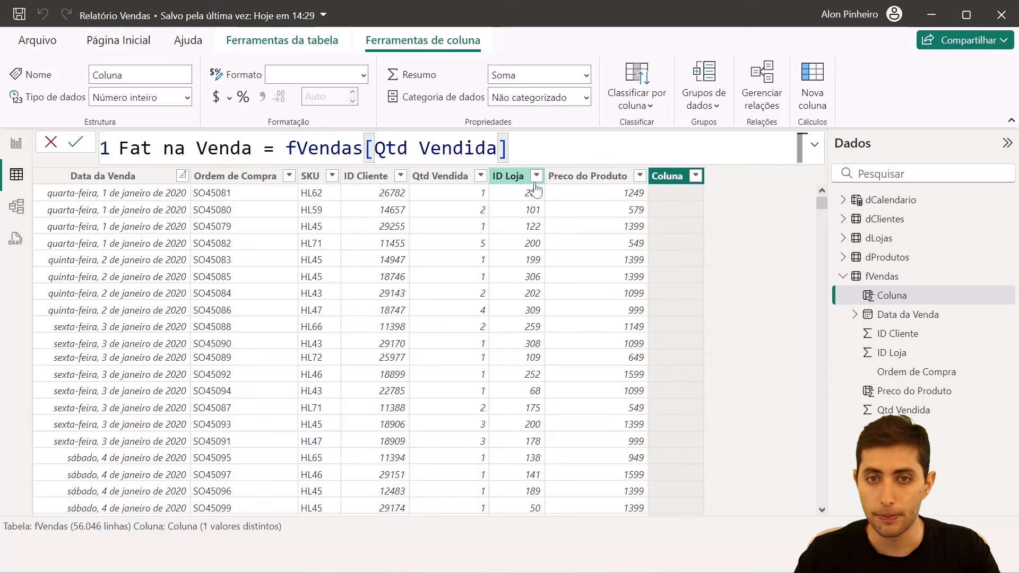
type("*pre")
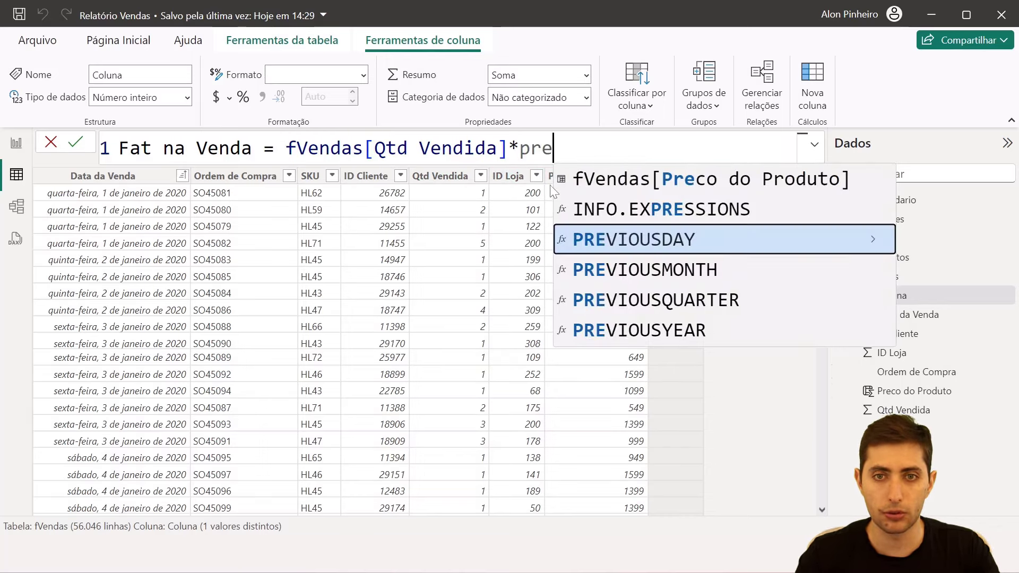
left_click(666, 181)
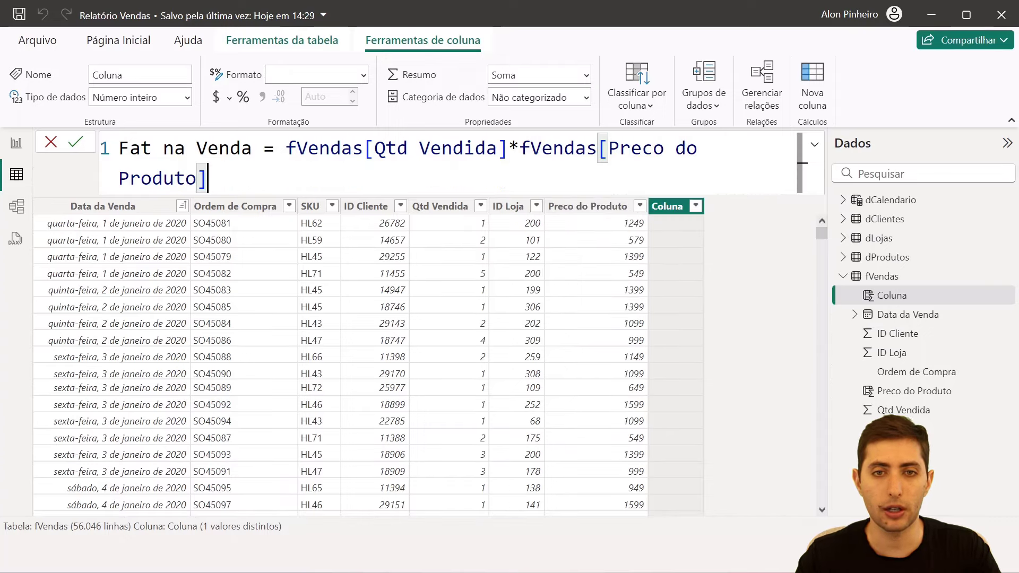
key("ctrl+minus")
key("Return")
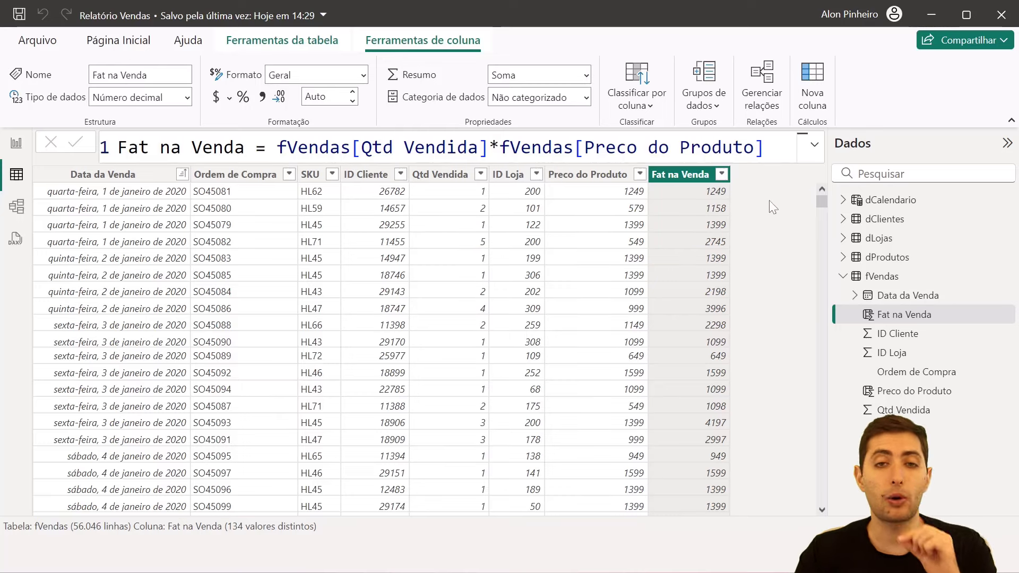
Compare the formulas and values of the Preco do Produto and Fat na Venda columns in fVendas
left_click(577, 179)
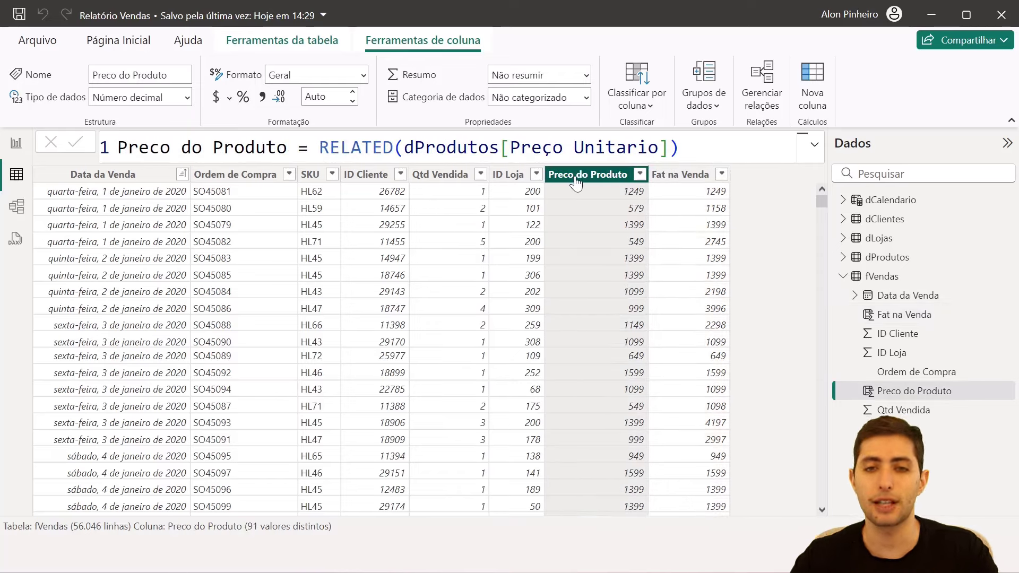
left_click(682, 175)
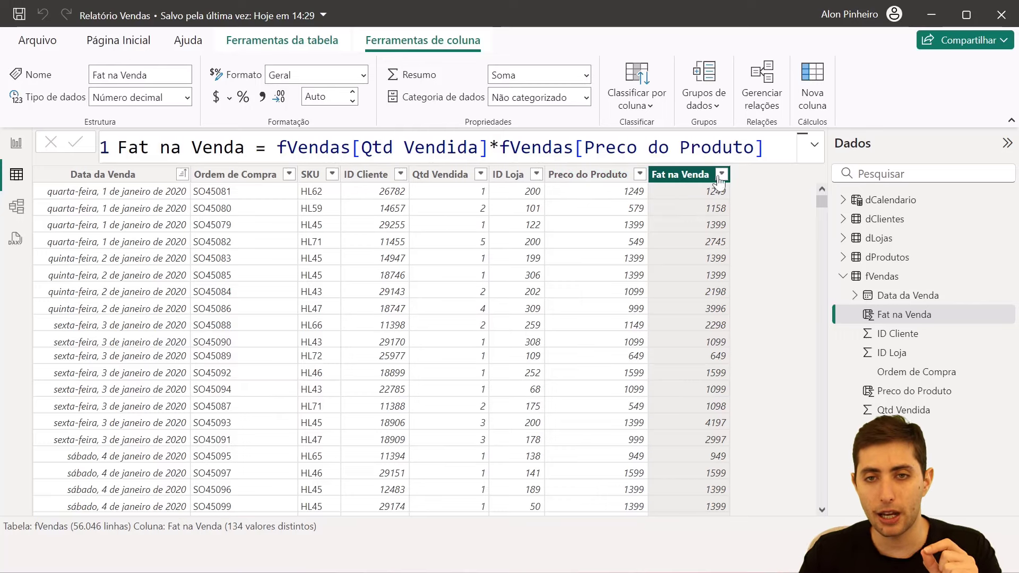
left_click(616, 175)
left_click(679, 182)
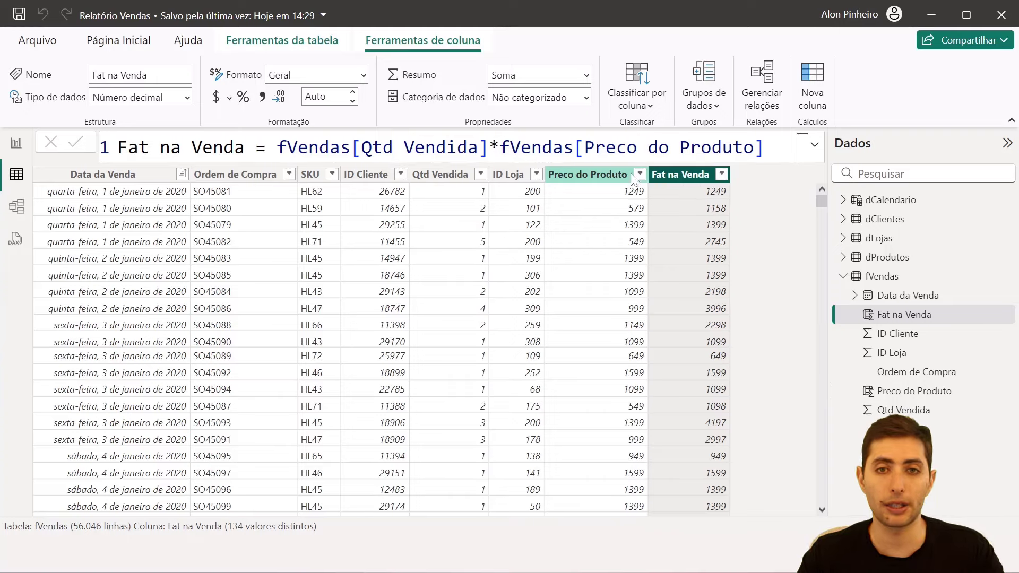
left_click(615, 179)
left_click(678, 179)
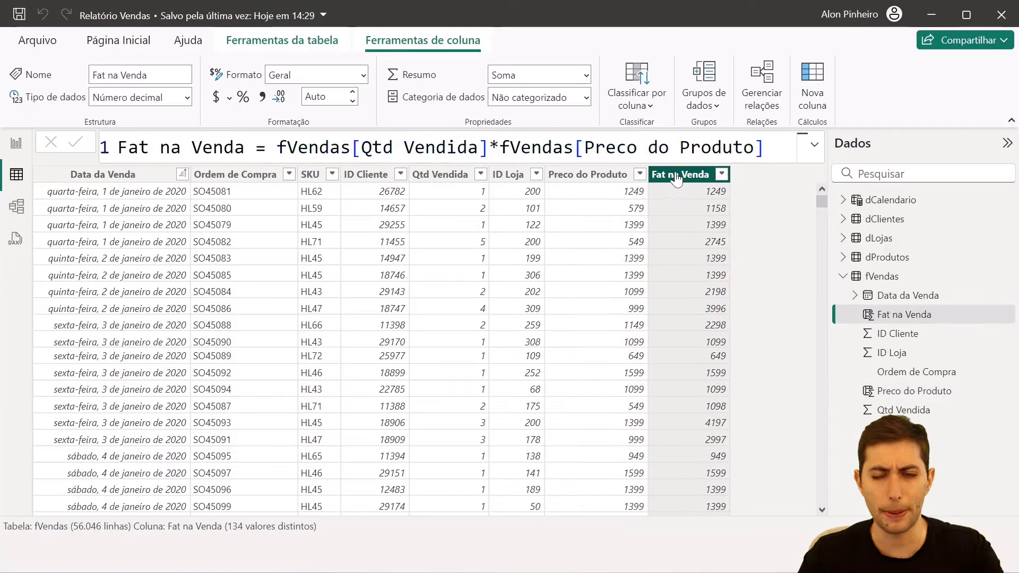
Delete the calculated columns Fat na Venda and Preco do Produto from the fVendas table
right_click(677, 179)
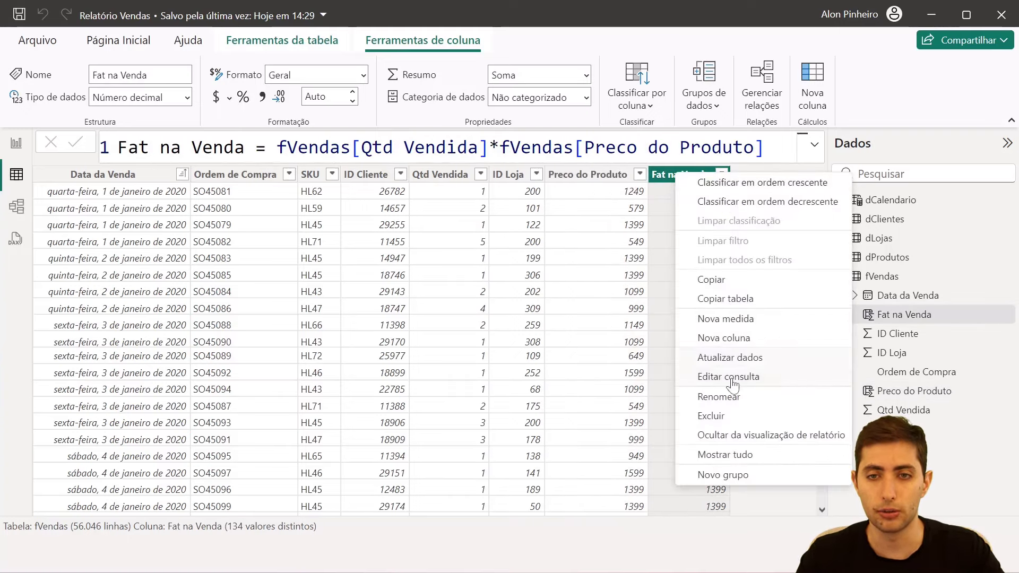
left_click(739, 417)
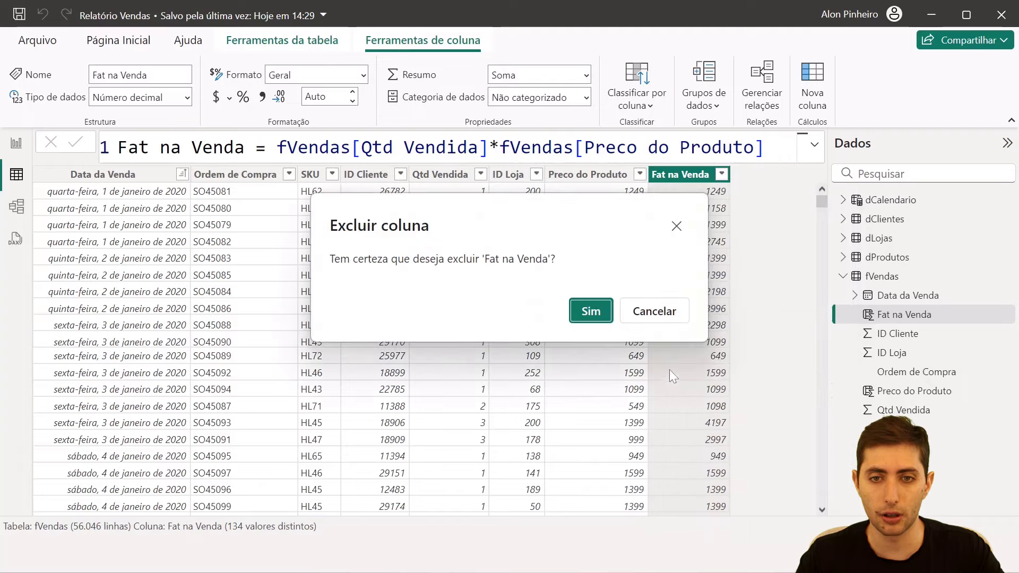
left_click(599, 312)
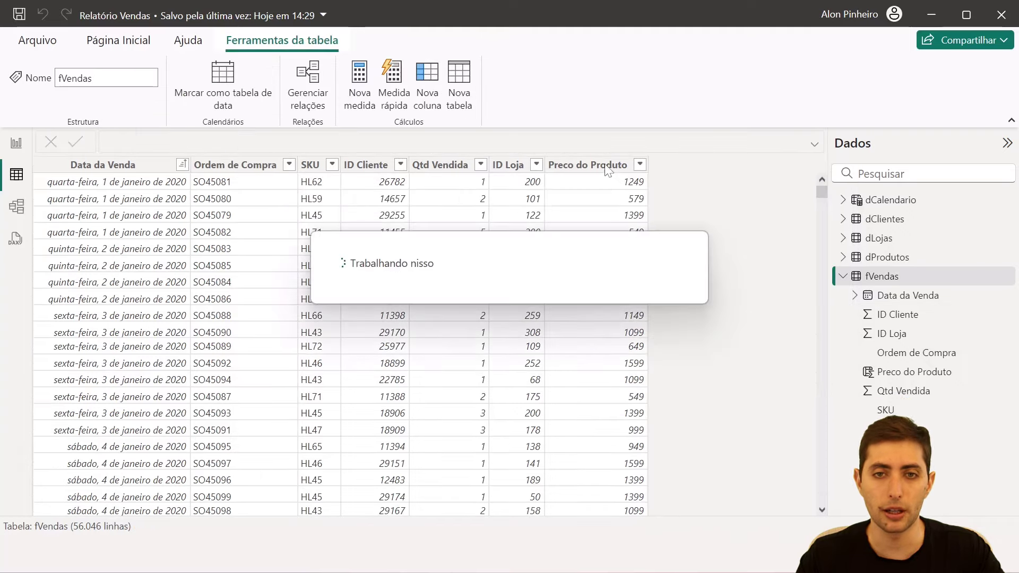
right_click(600, 166)
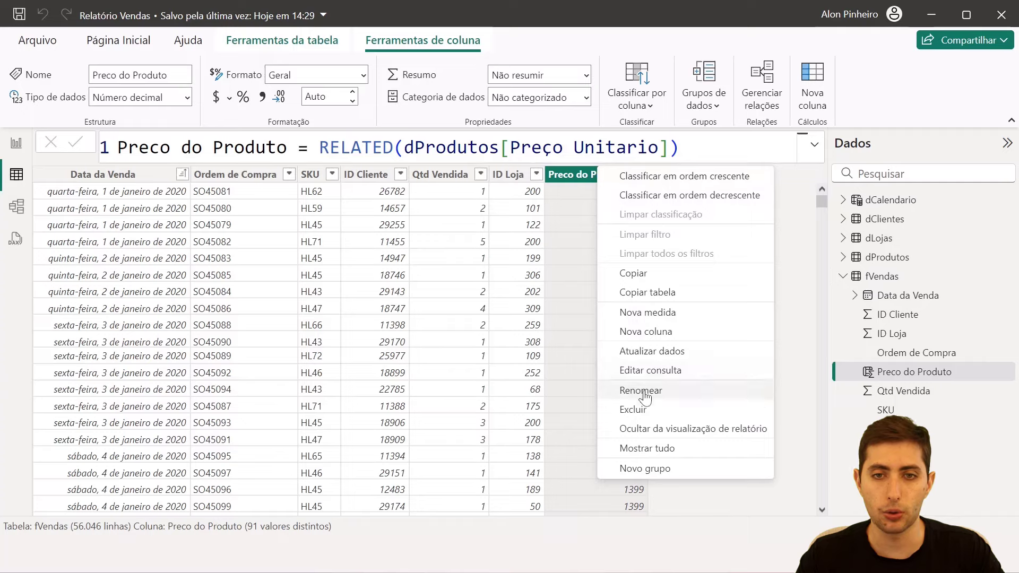
left_click(646, 408)
left_click(588, 312)
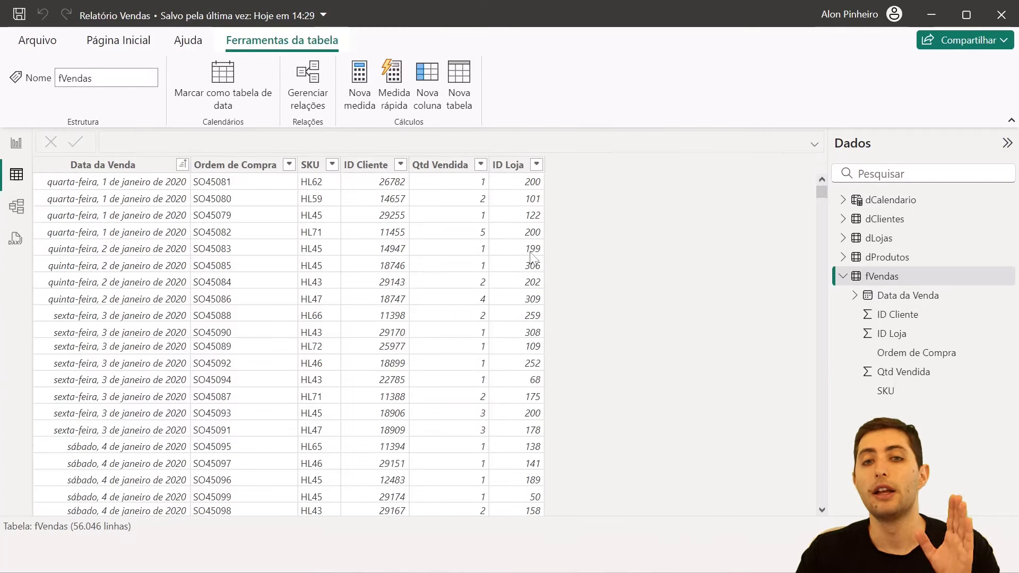
Add a new calculated column to fVendas and name it Fat na Venda in its formula
right_click(521, 229)
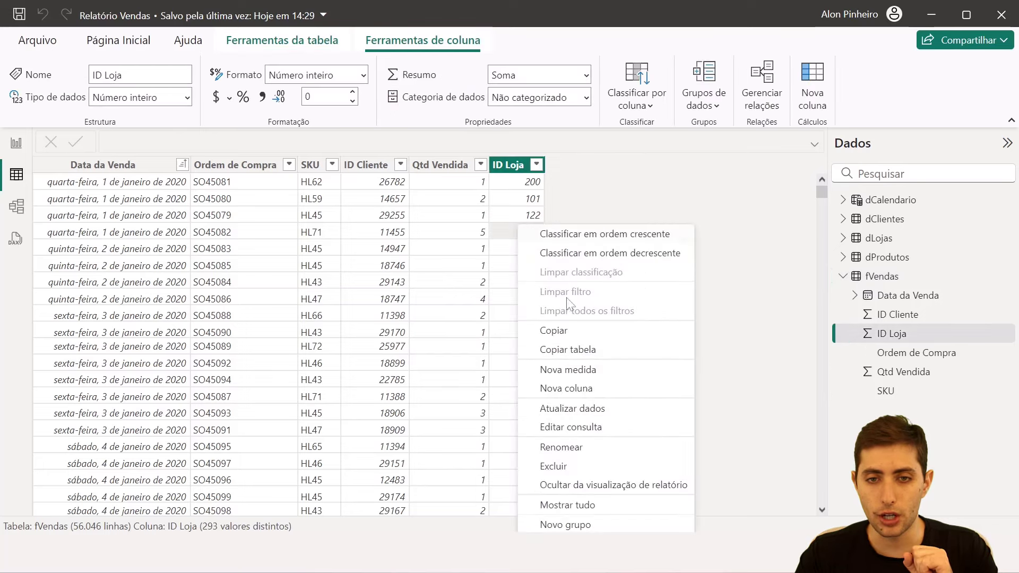
left_click(585, 393)
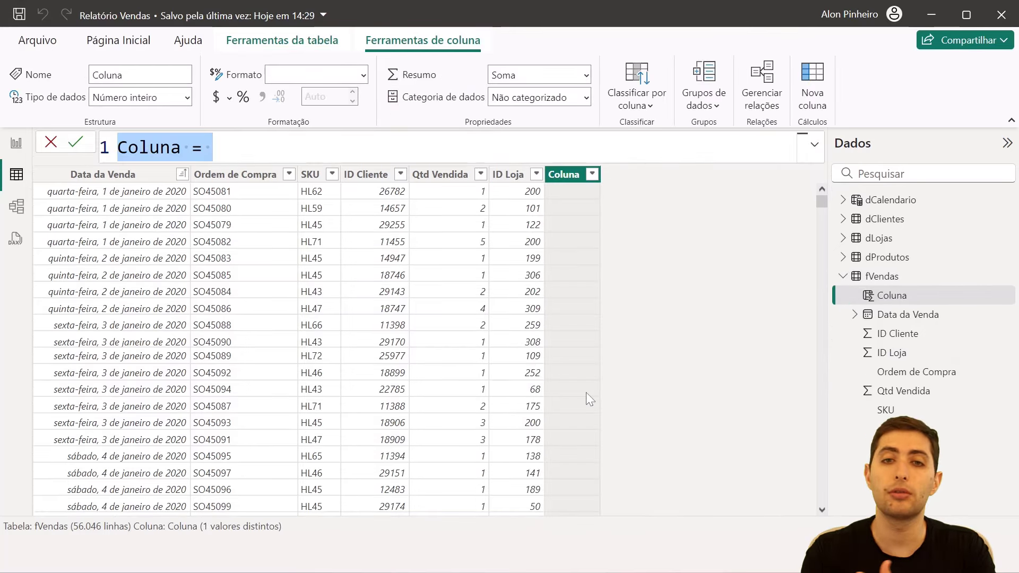
key("Left")
key("ctrl+shift+Right")
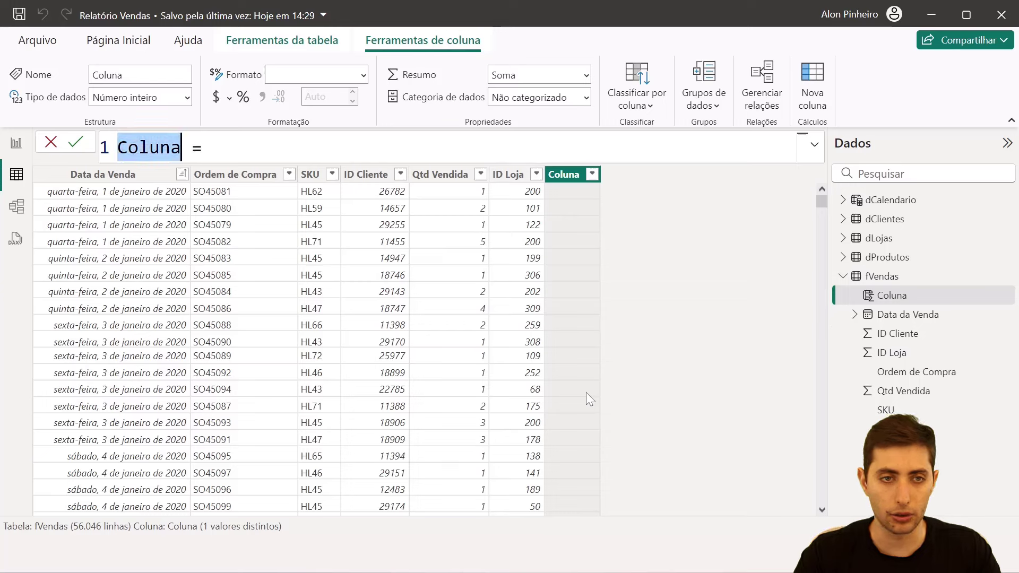
type("Fat na Venda")
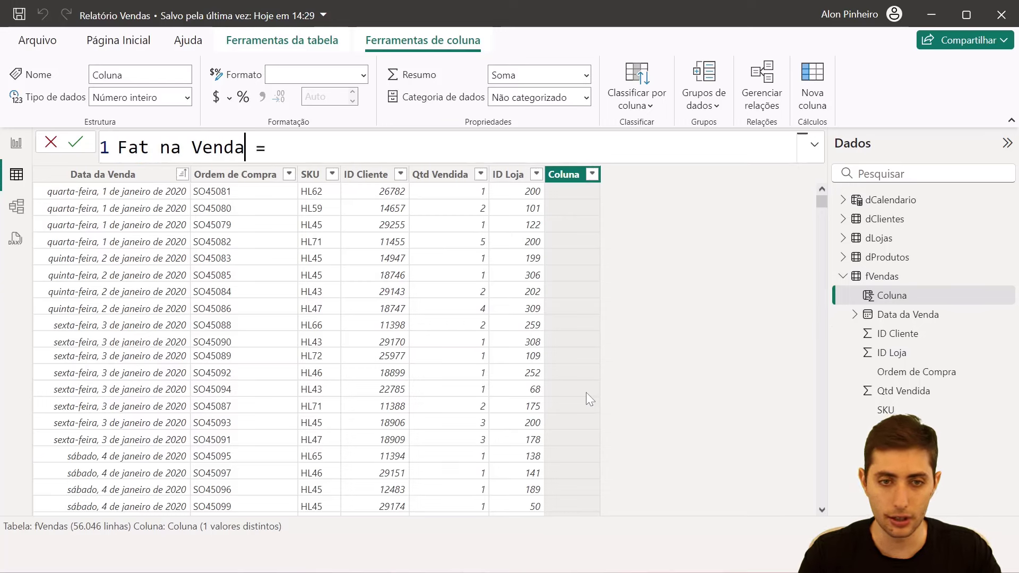
key("End")
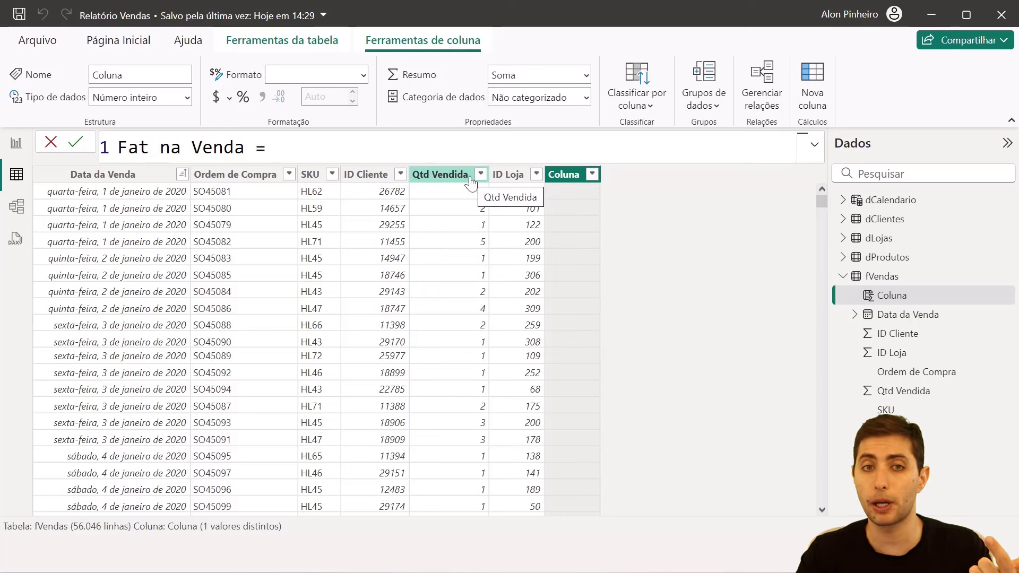
Complete the Fat na Venda formula as fVendas[Qtd Vendida]*RELATED(dProdutos[Preço Unitario])
type("qtd ve")
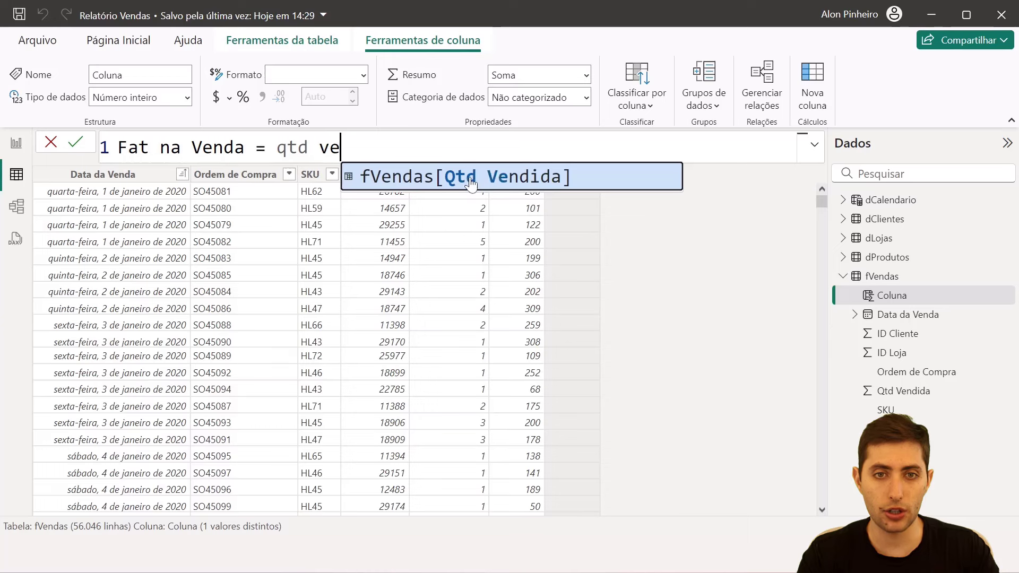
key("Tab")
type("*")
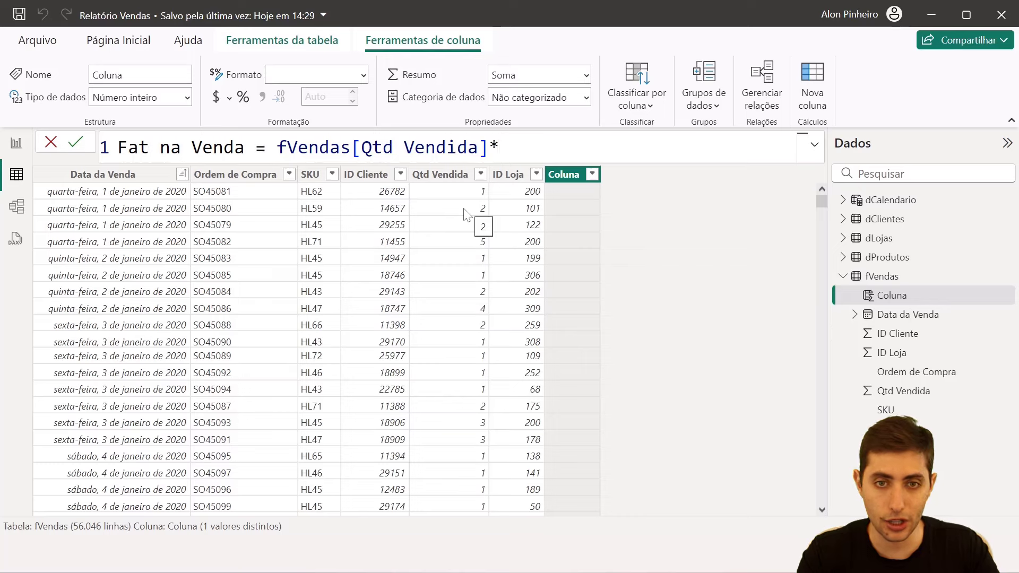
type("relat")
key("Tab")
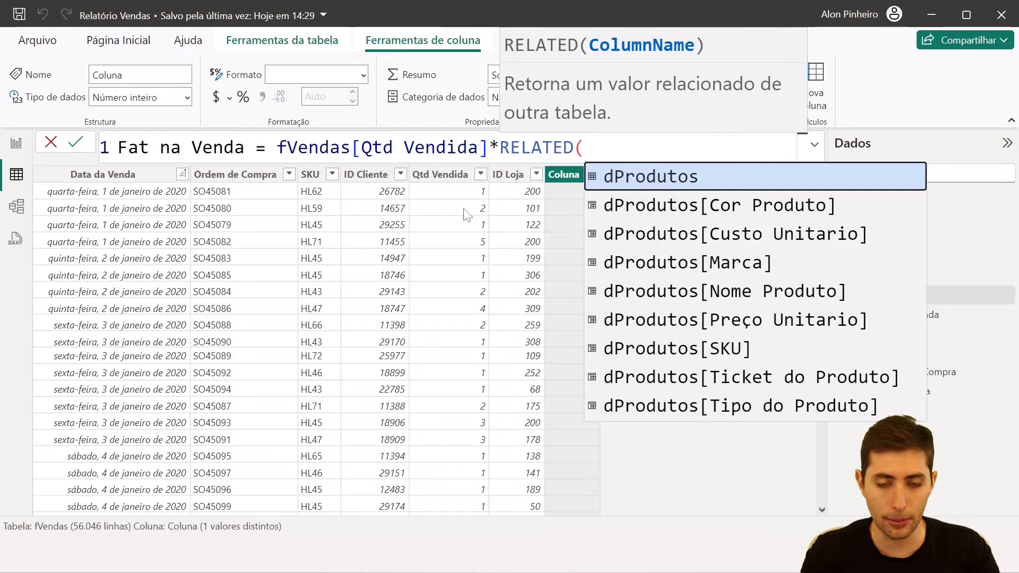
type("pre")
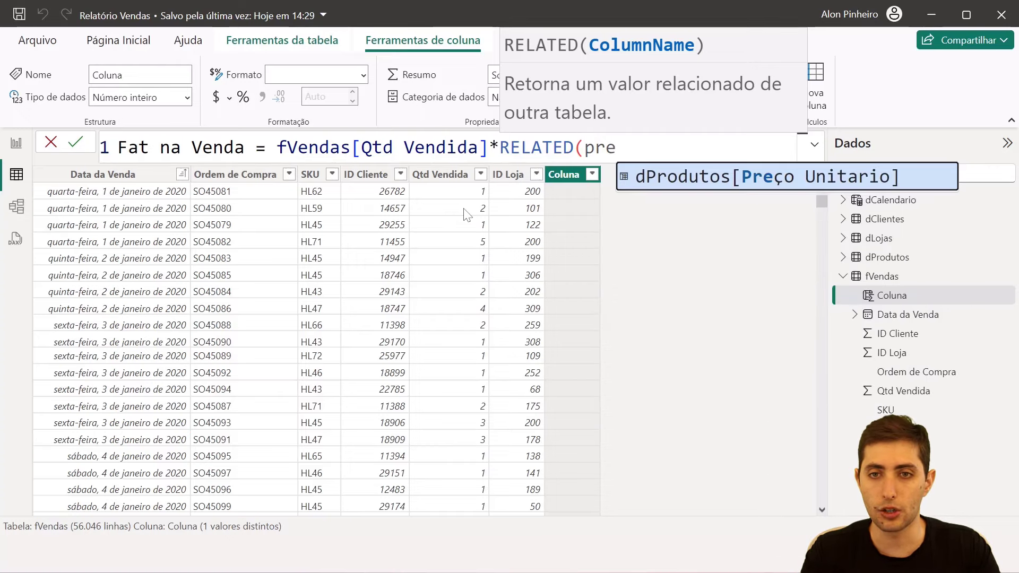
key("Tab")
scroll(645, 174, "down", 2)
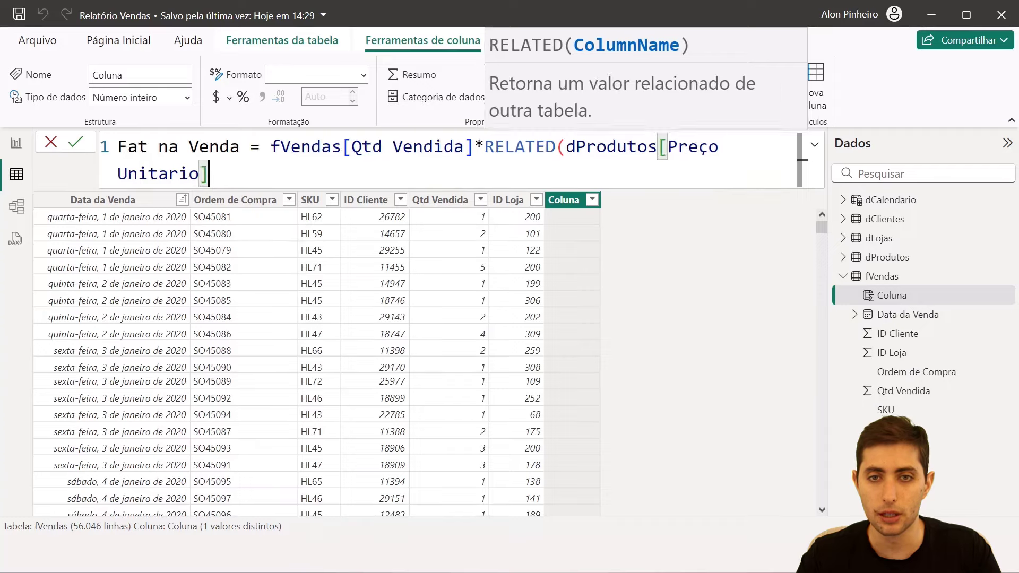
type(")")
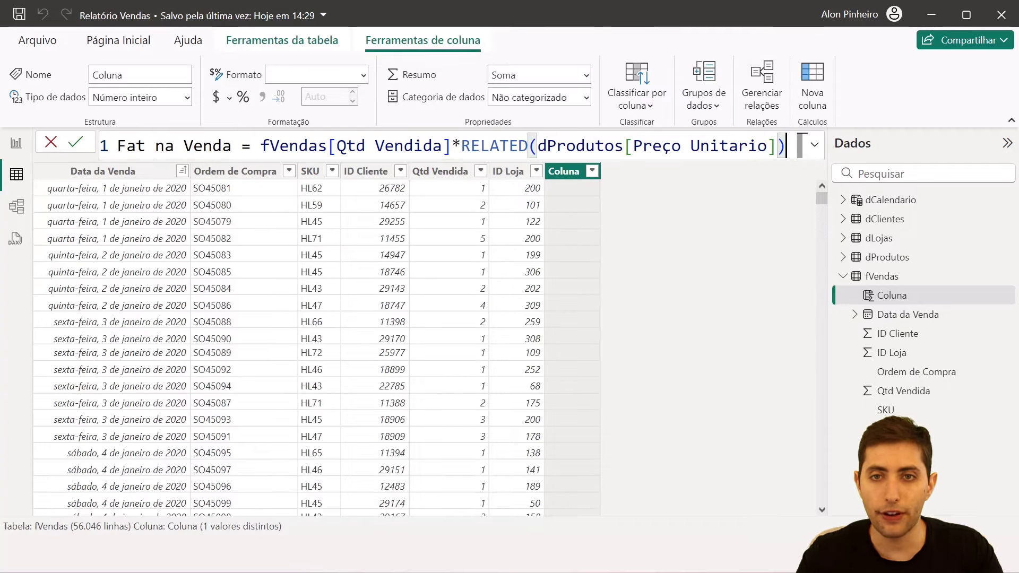
key("Return")
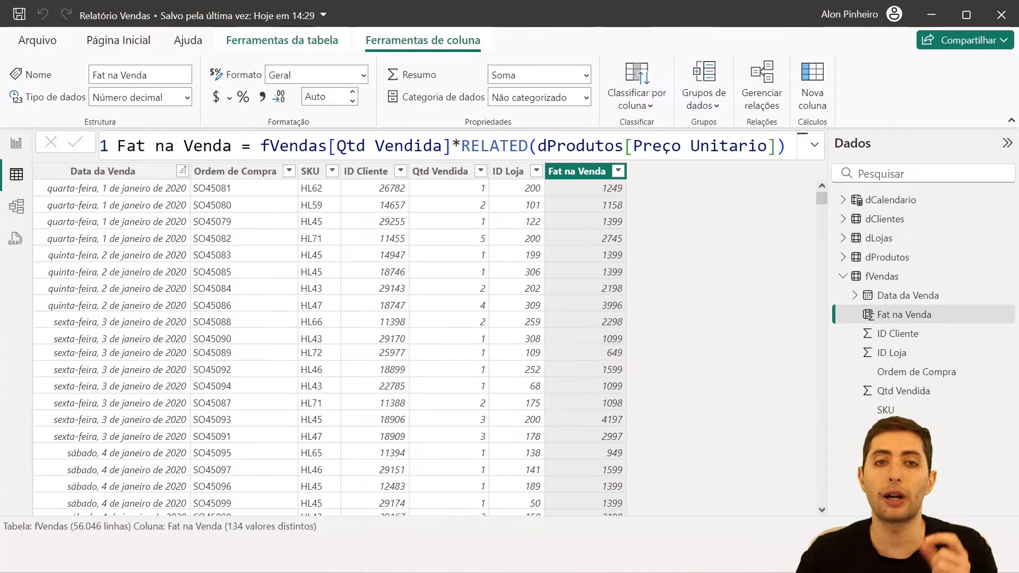
Examine the Qtd Vendida and RELATED parts of the Fat na Venda formula and check the first rows' quantities against their revenue
left_click_drag(337, 145, 442, 146)
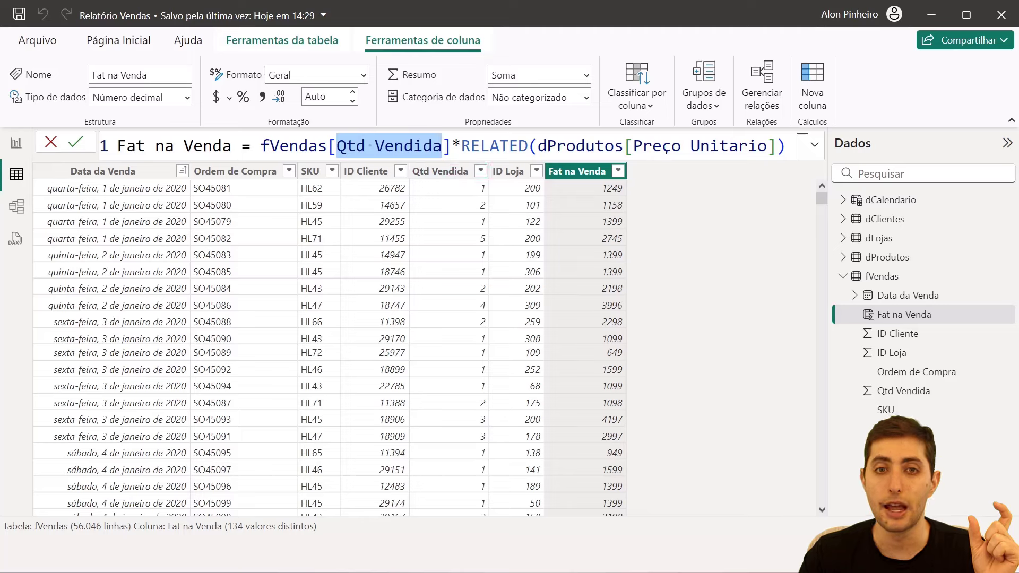
left_click_drag(451, 146, 786, 146)
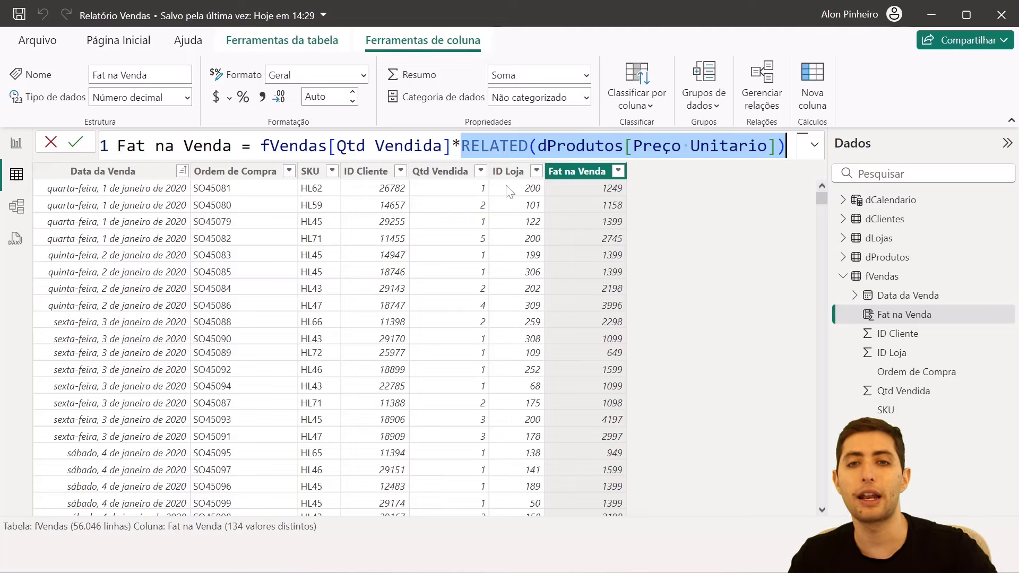
mouse_move(465, 196)
left_mouse_down()
mouse_move(493, 206)
mouse_move(492, 215)
left_mouse_up()
left_click_drag(590, 194, 636, 214)
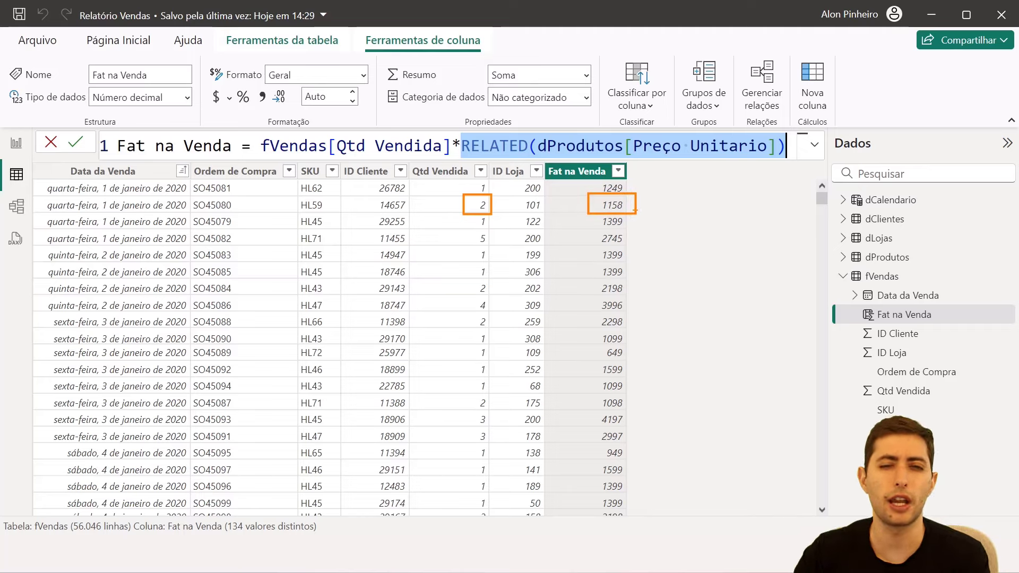
key("ctrl+z")
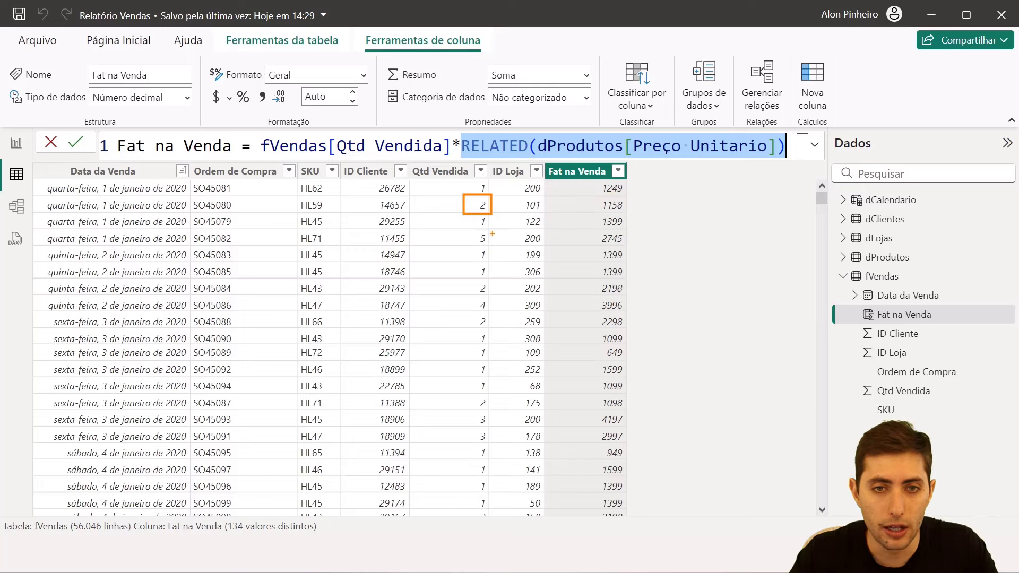
key("ctrl+z")
left_click_drag(463, 232, 492, 246)
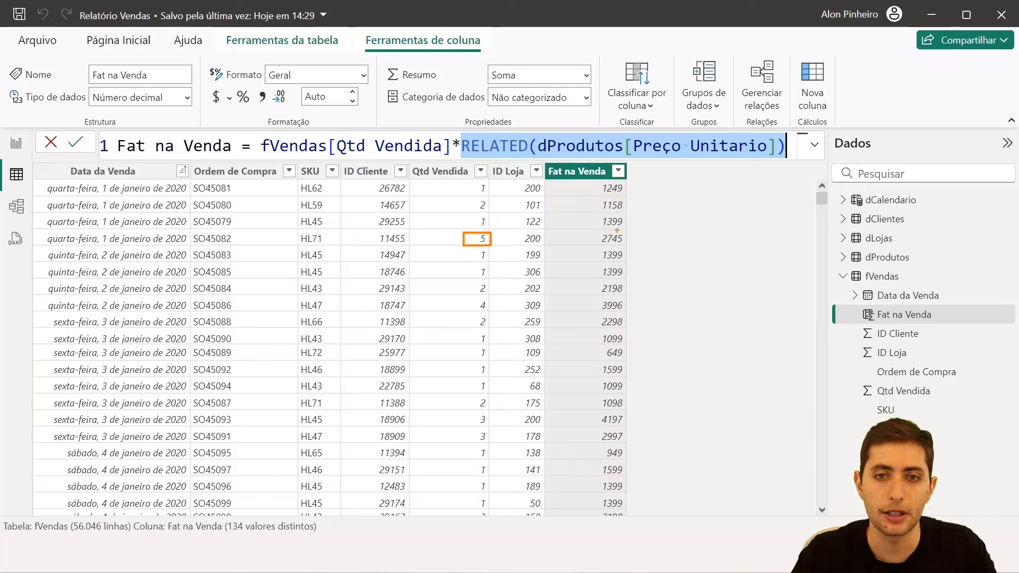
left_click_drag(618, 230, 688, 213)
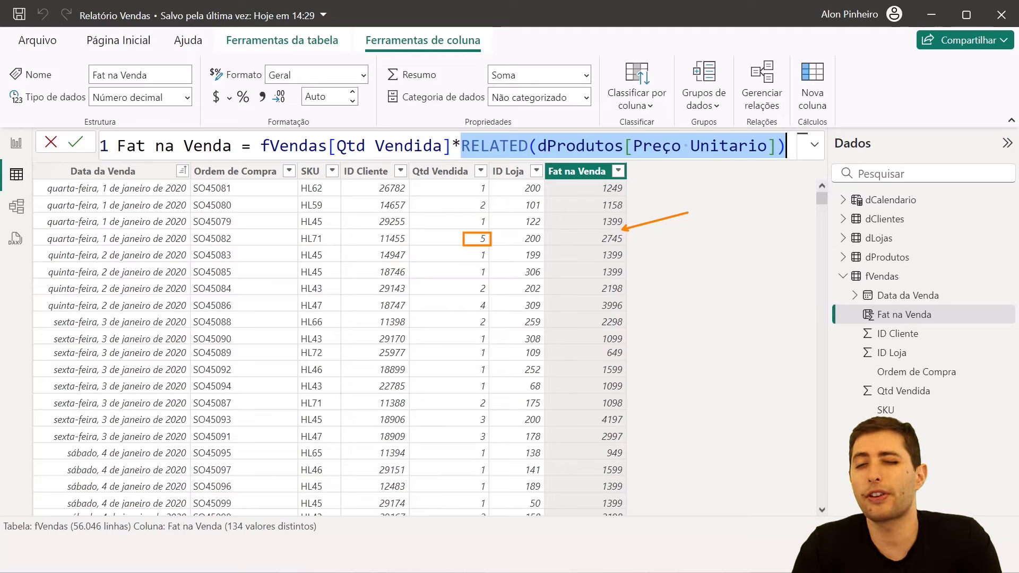
key("Escape")
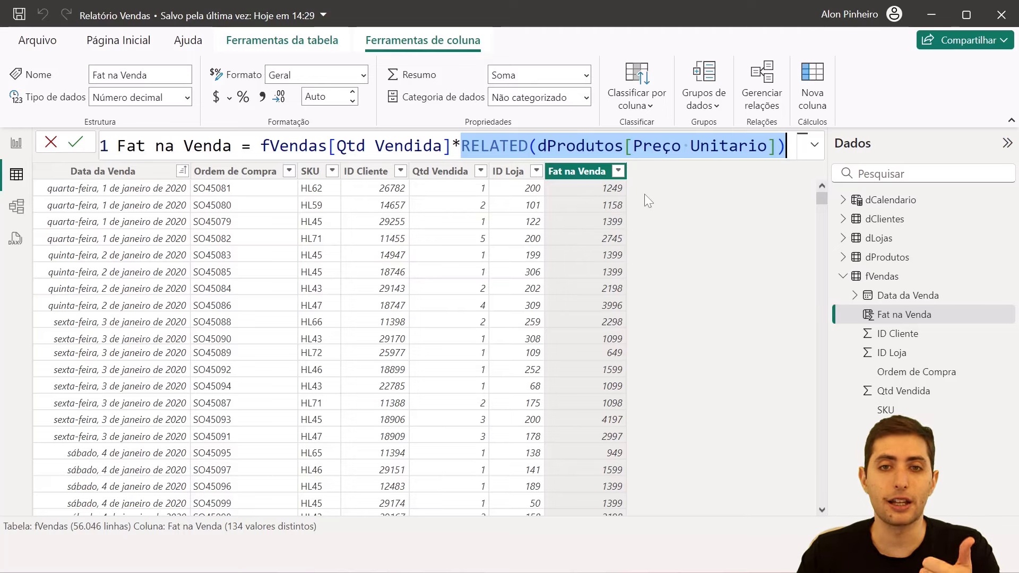
left_click(691, 146)
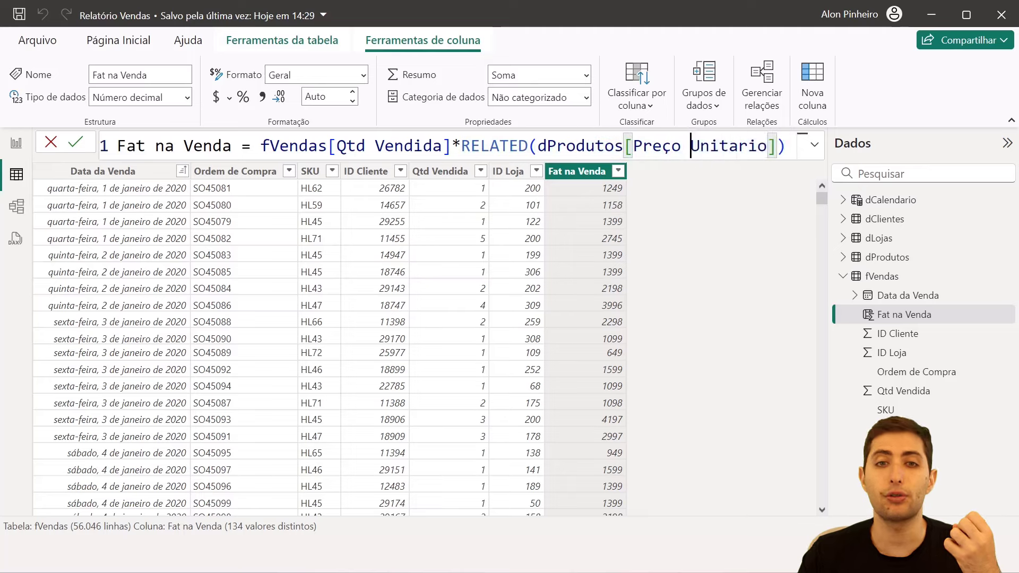
left_click_drag(461, 146, 785, 146)
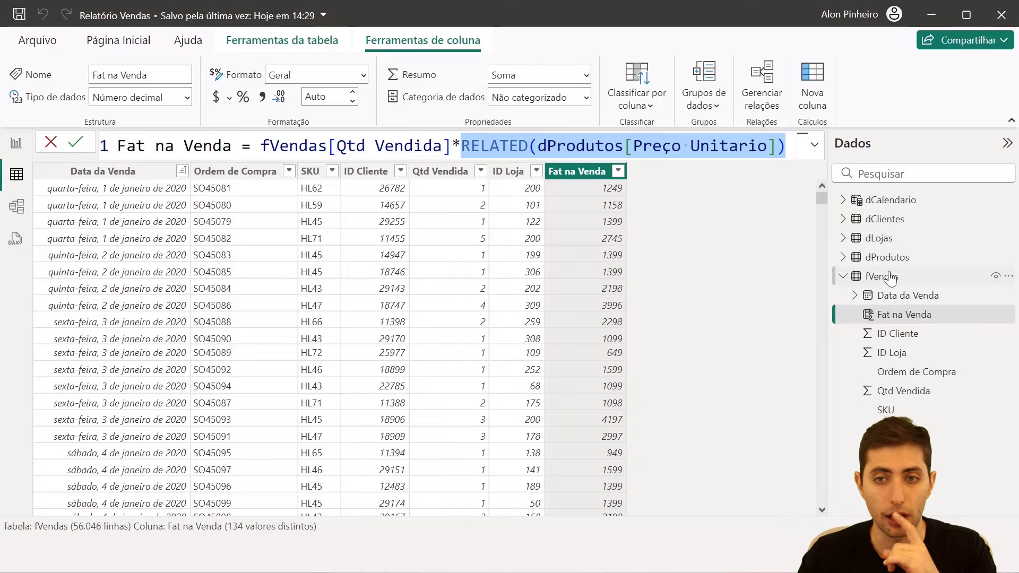
Examine the customer attributes in the dClientes table and return to the Fat na Venda column of fVendas
left_click(922, 221)
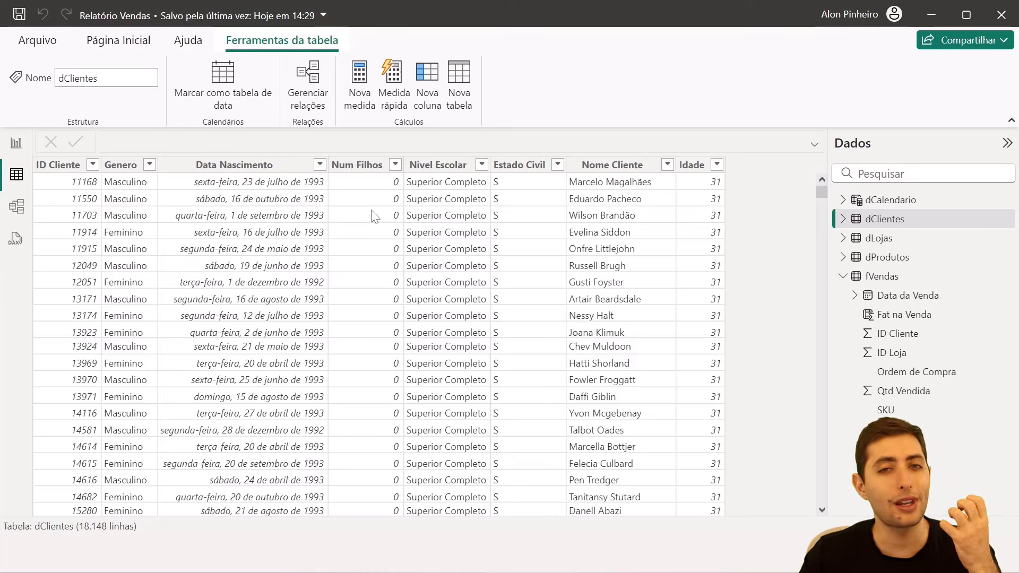
left_click(882, 277)
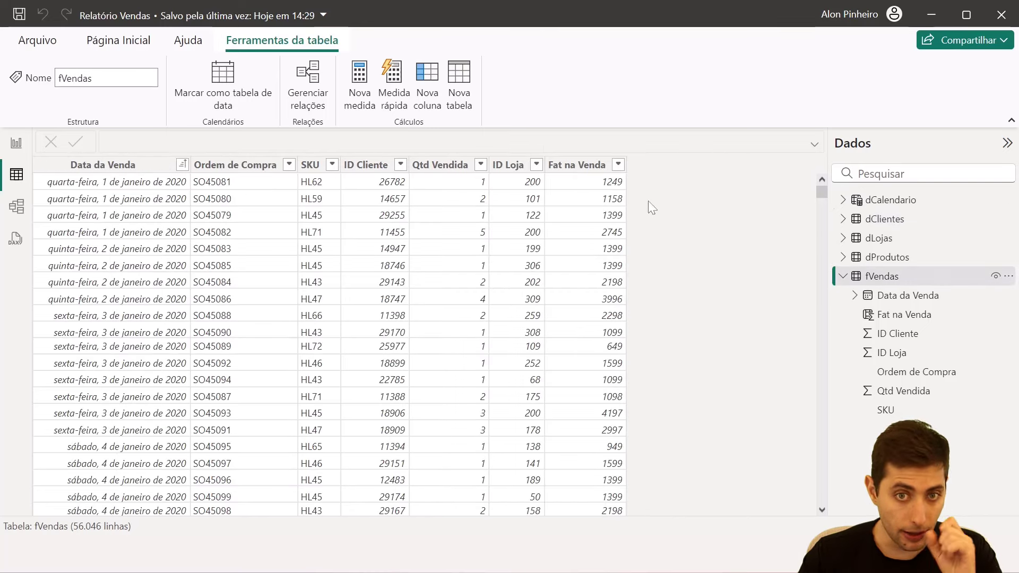
left_click(584, 172)
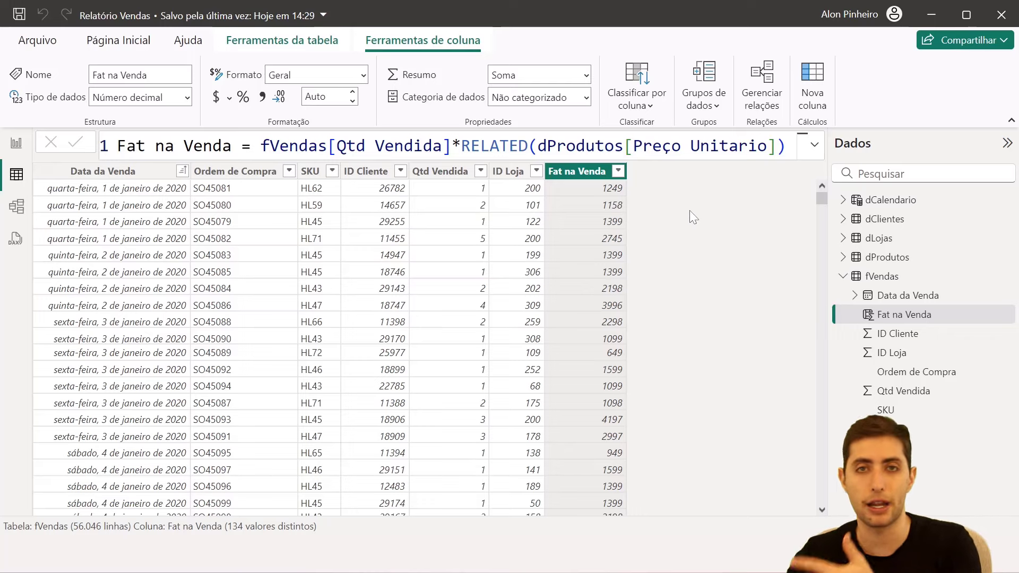
Open a blank WordPad document and write the first discount condition, "1) Gênero = Feminino"
key("super")
type("wordpad")
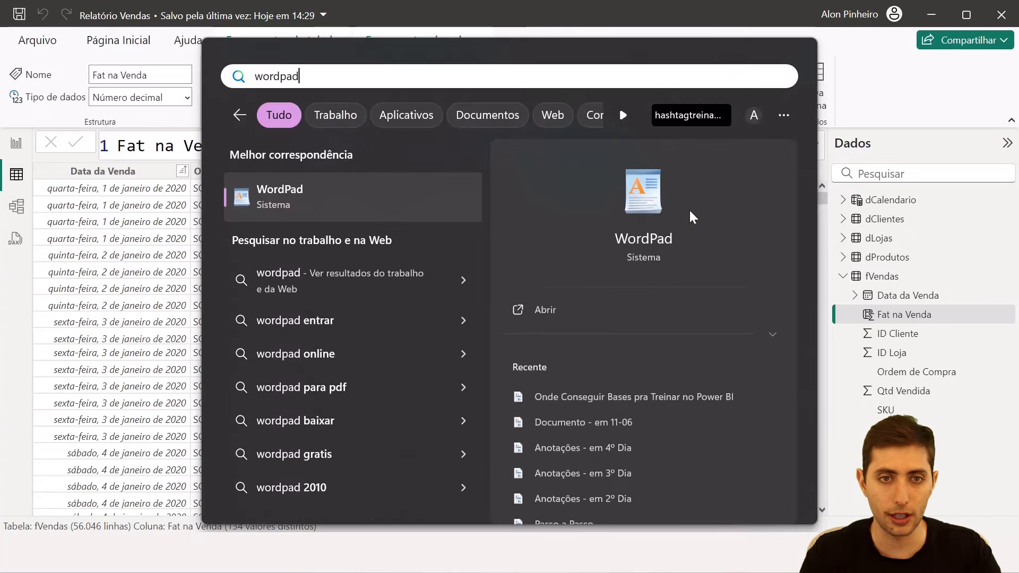
key("Return")
scroll(690, 208, "up", 10)
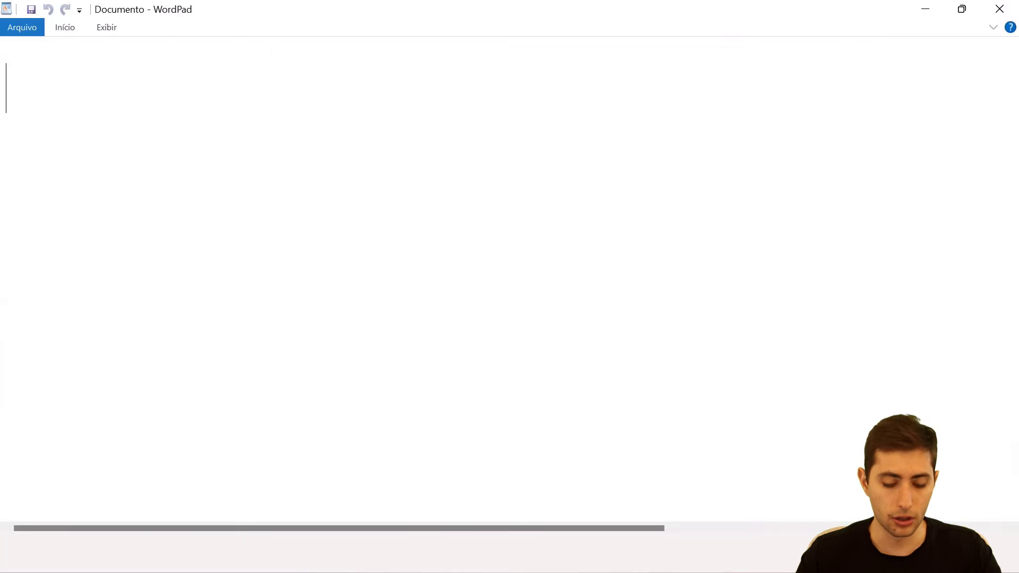
type("-")
key("BackSpace")
type("1) ")
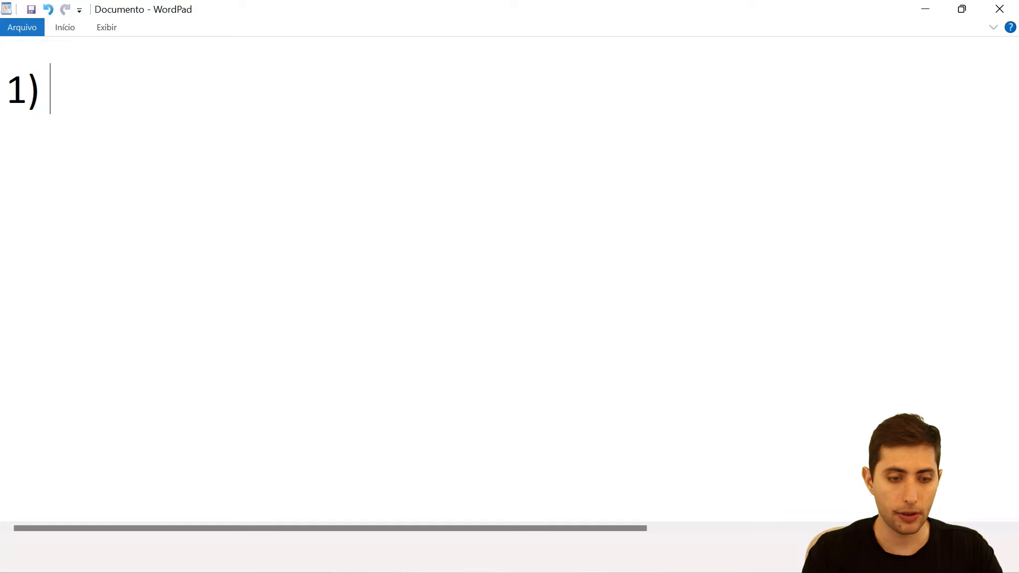
type("Gênero =")
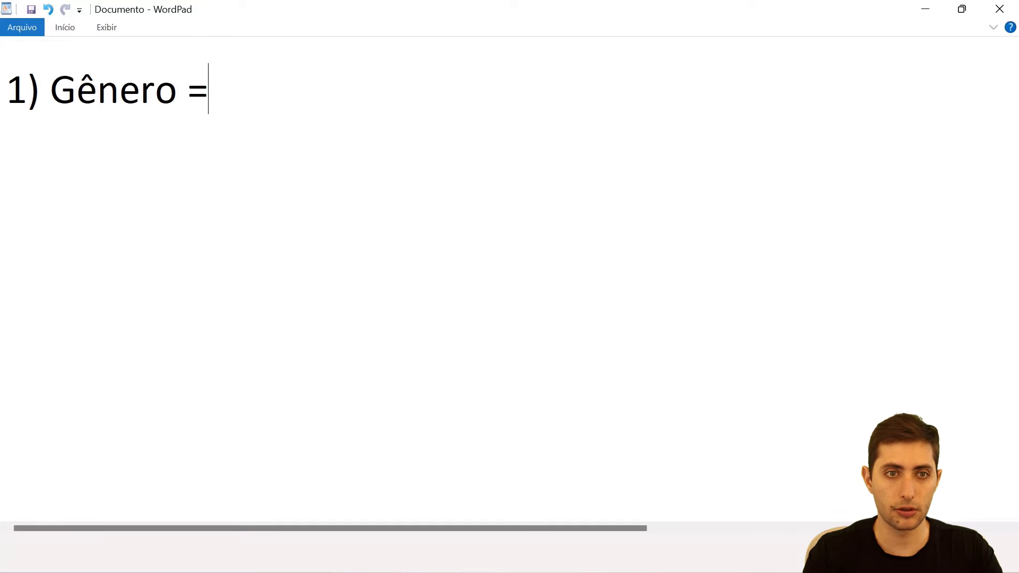
type(" Feminino")
Add the second condition to the notes as "2) Num filhos >0 (ou >=1)"
key("Return")
type("2)")
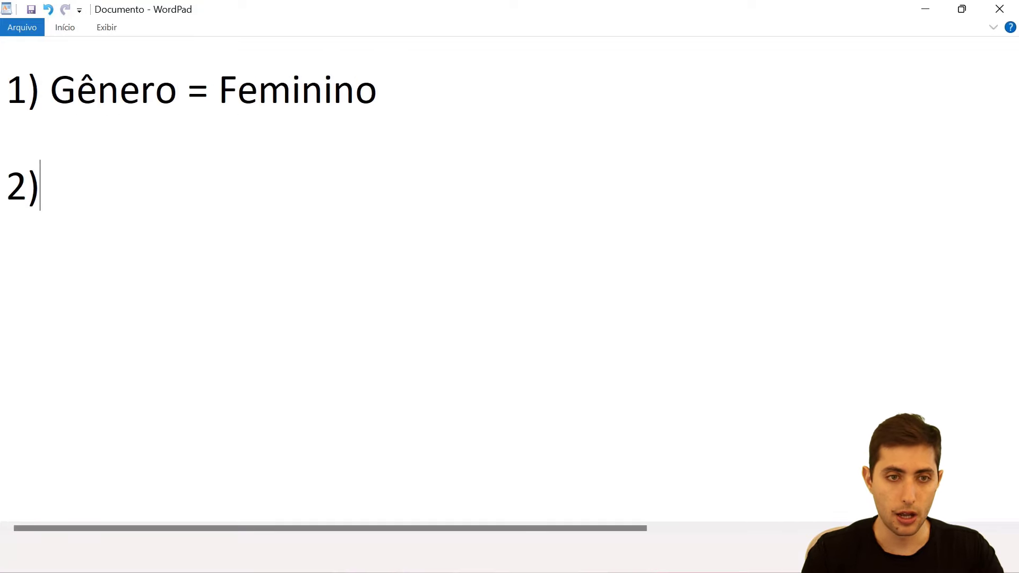
type(" Num filho")
key("BackSpace")
key("BackSpace")
type("l")
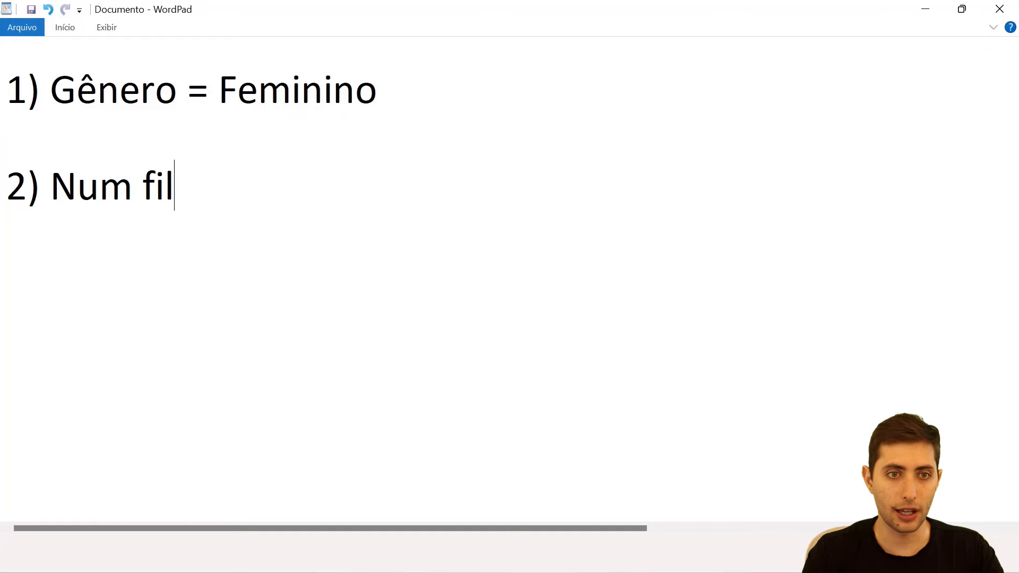
type("hos >0 ")
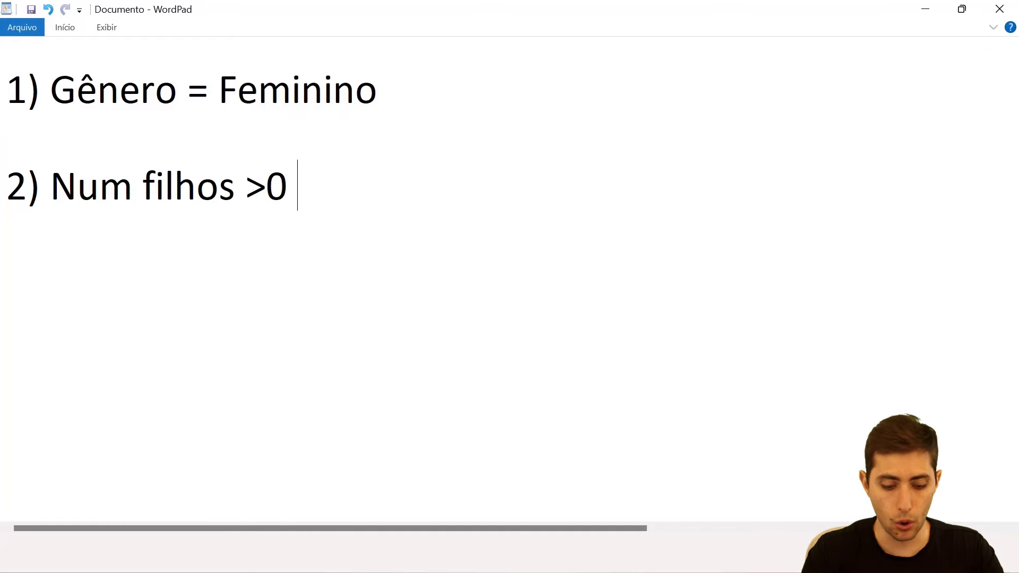
type("(ou >=1)")
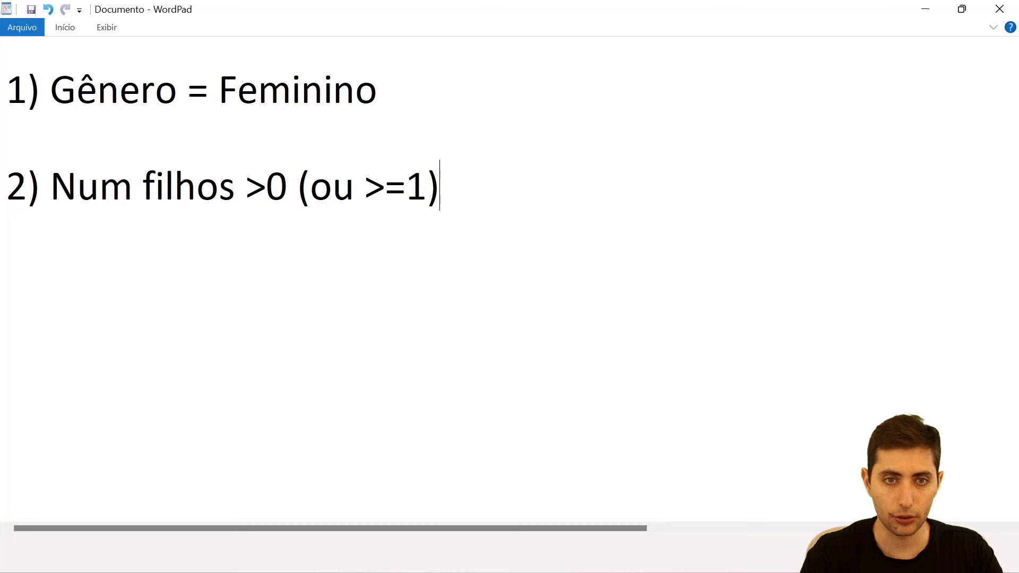
Add the third condition "3) Venda tem que ser no mês de maio" and below it the line "15% de desconto"
key("Return")
type("3) ")
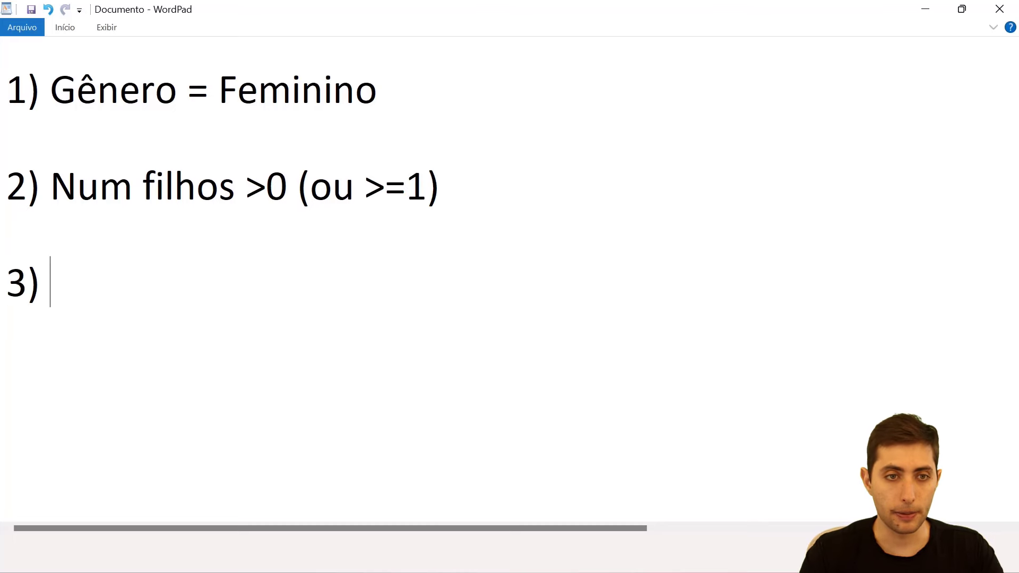
type("Venda tem ")
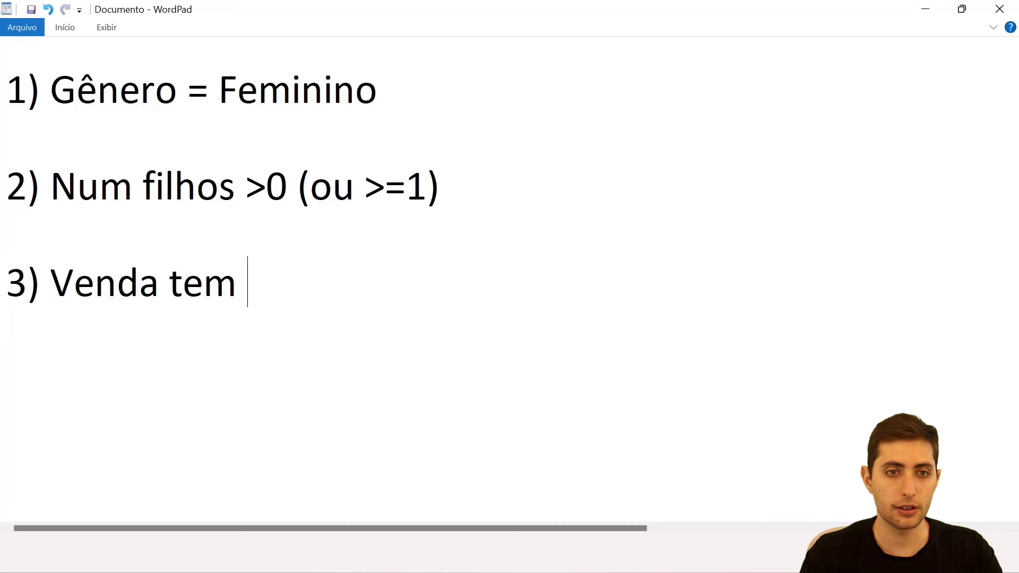
type("que ser no mês de maio")
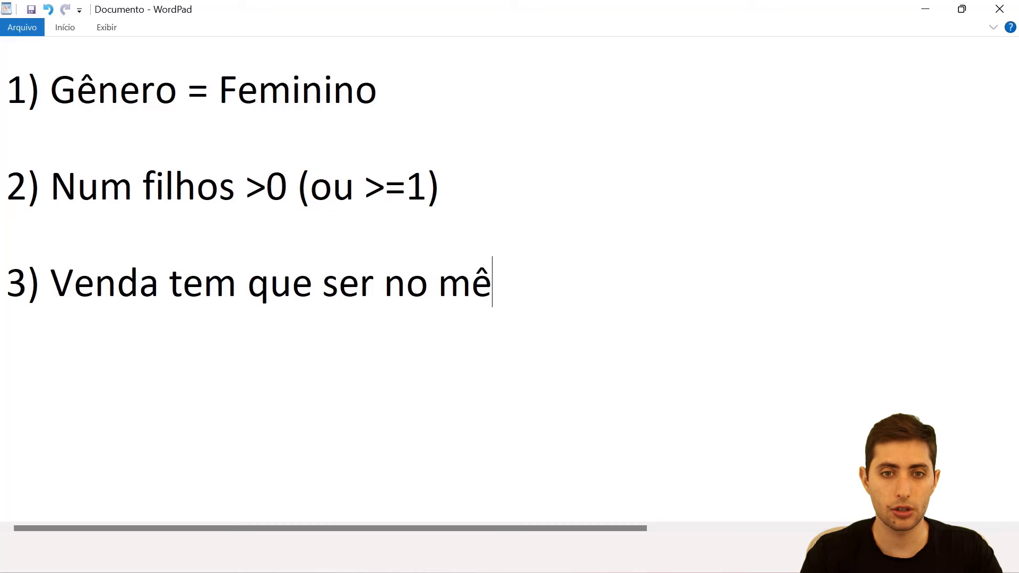
key("Return")
key("Return")
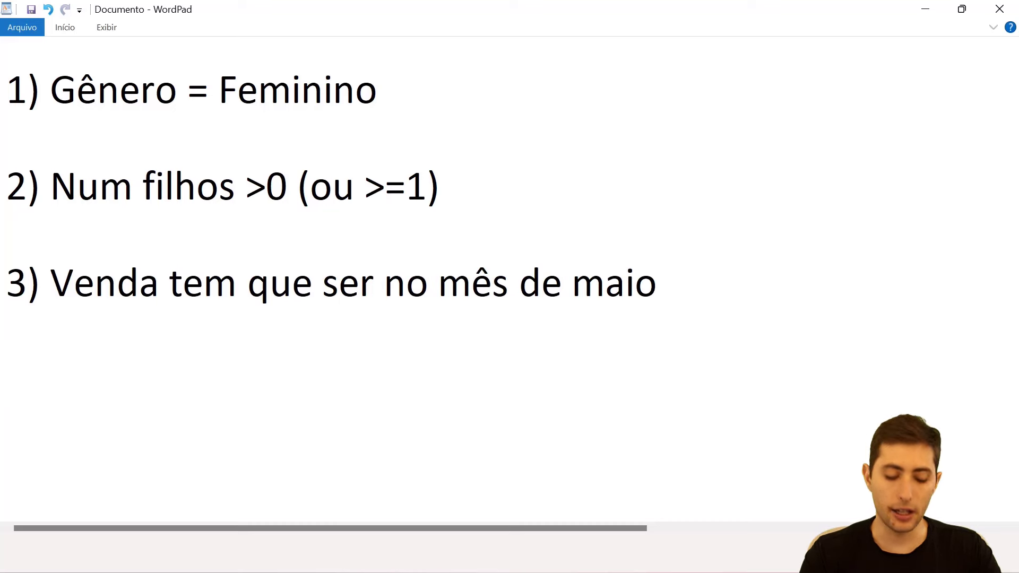
type("15% de desconto")
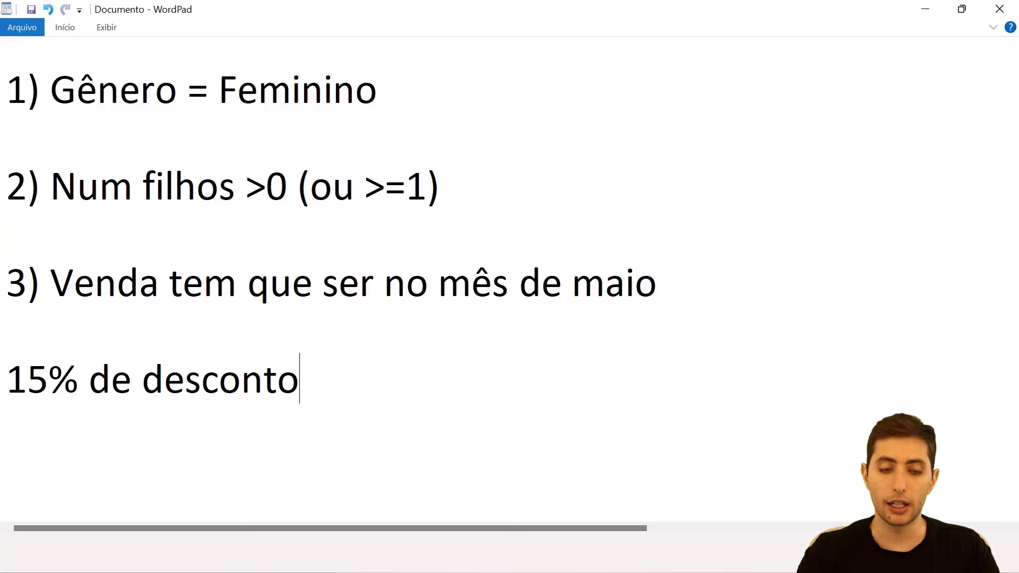
End the notes with "Objetivo: faturamento da venda já com desconto" and fit the whole text in view
key("Return")
key("Return")
type("Objetivo:")
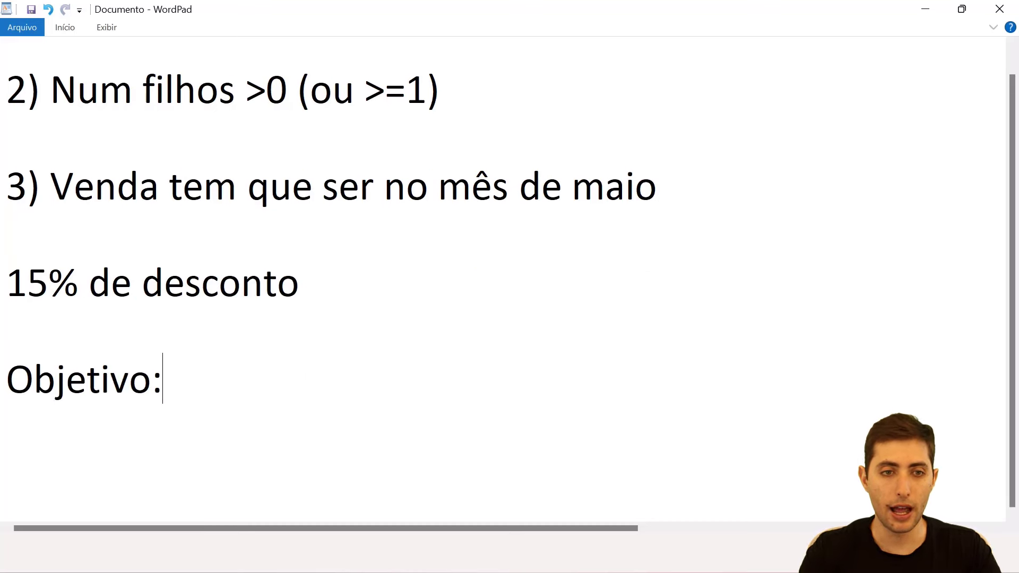
type(" faturamento ")
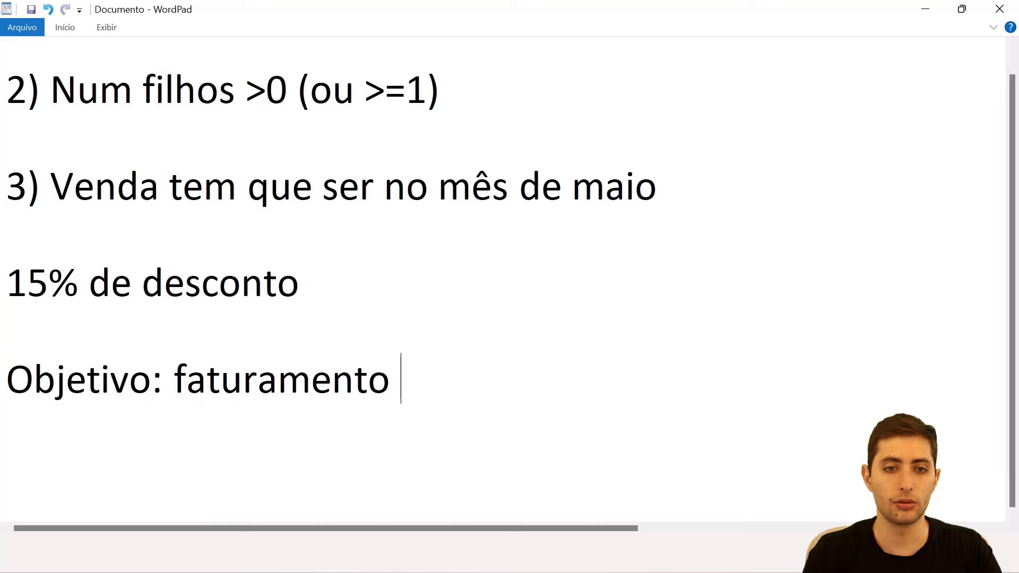
type("da venda já co")
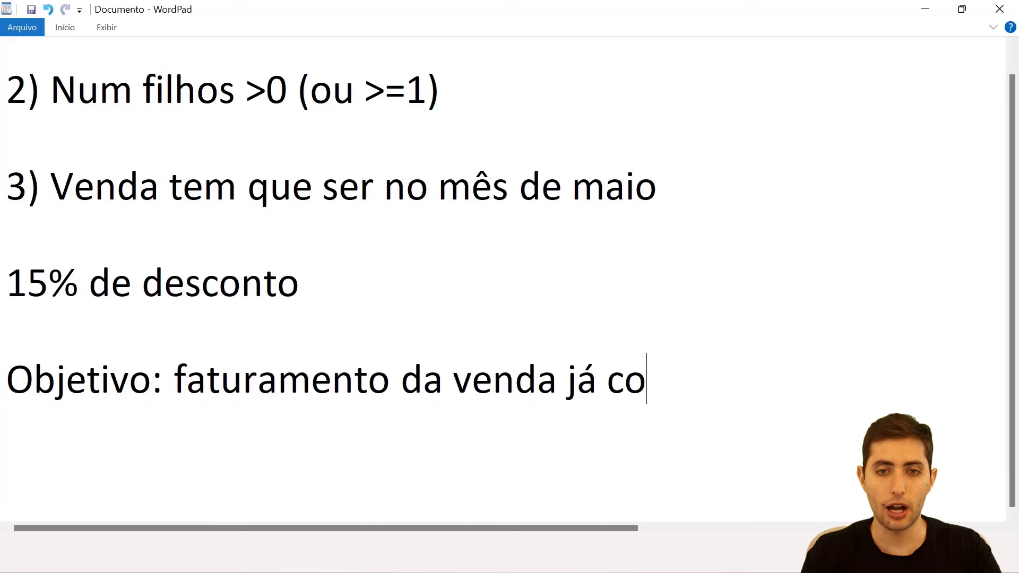
type("m desconto")
key("ctrl+Home")
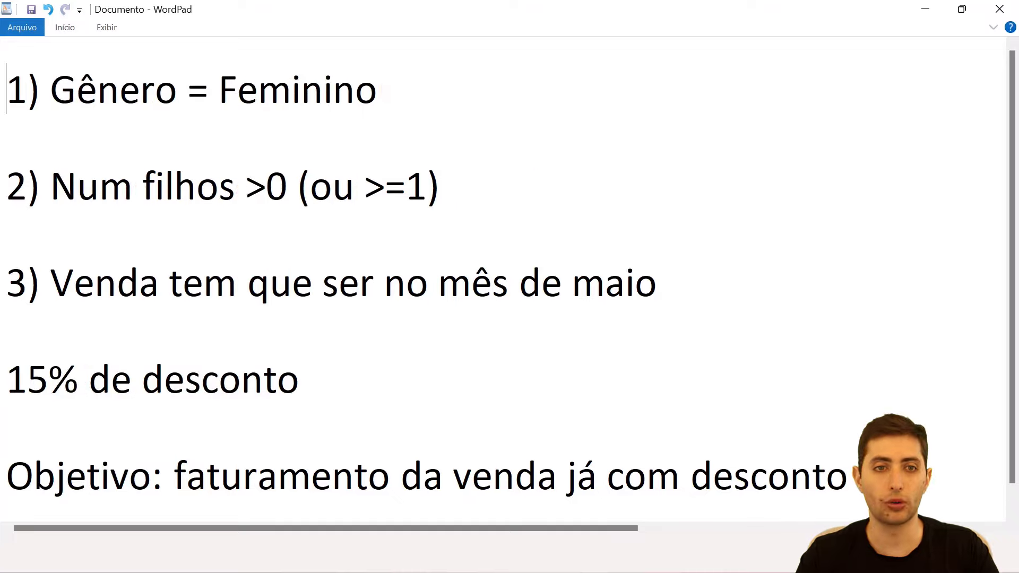
scroll(504, 280, "down", 3)
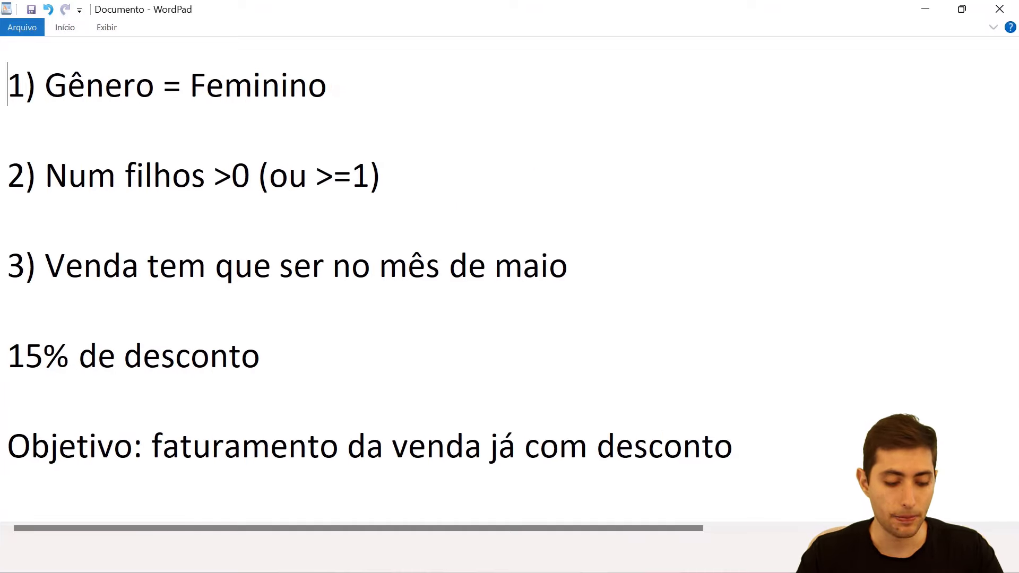
Switch back to Power BI, add a new calculated column to fVendas and name it Fat com Desconto in its formula
key("alt+Tab")
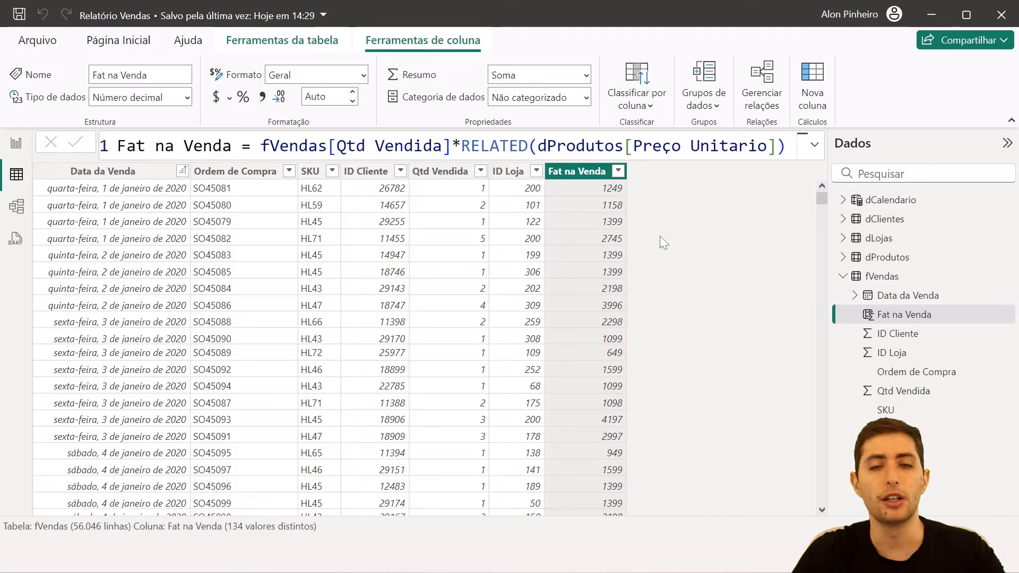
right_click(584, 210)
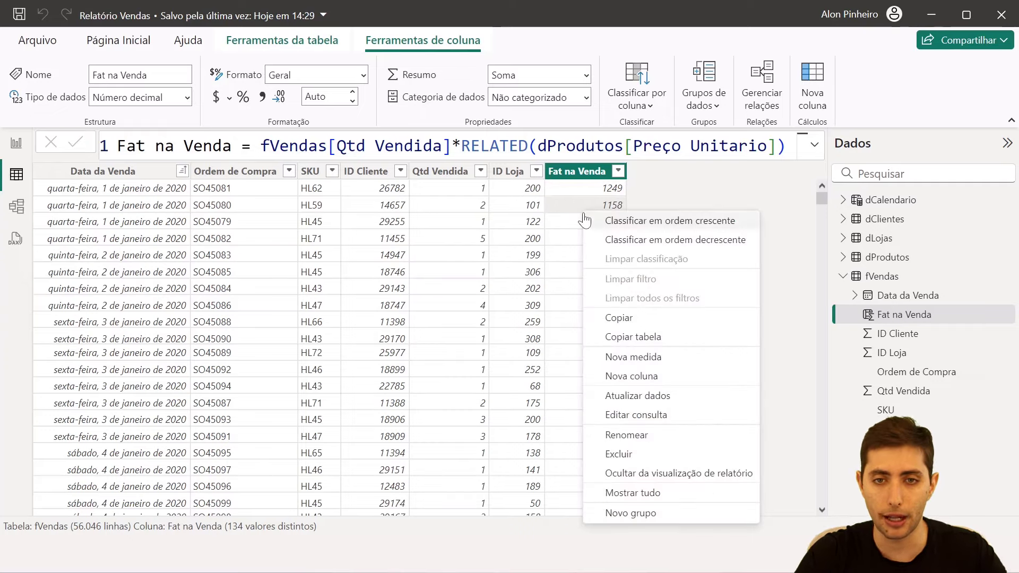
left_click(662, 377)
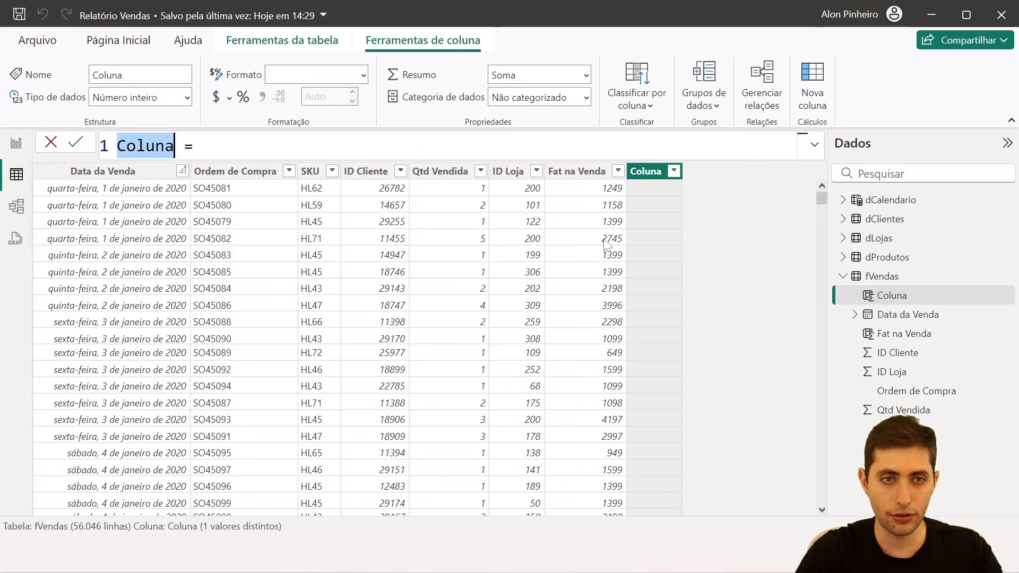
type("Fat com Desconto")
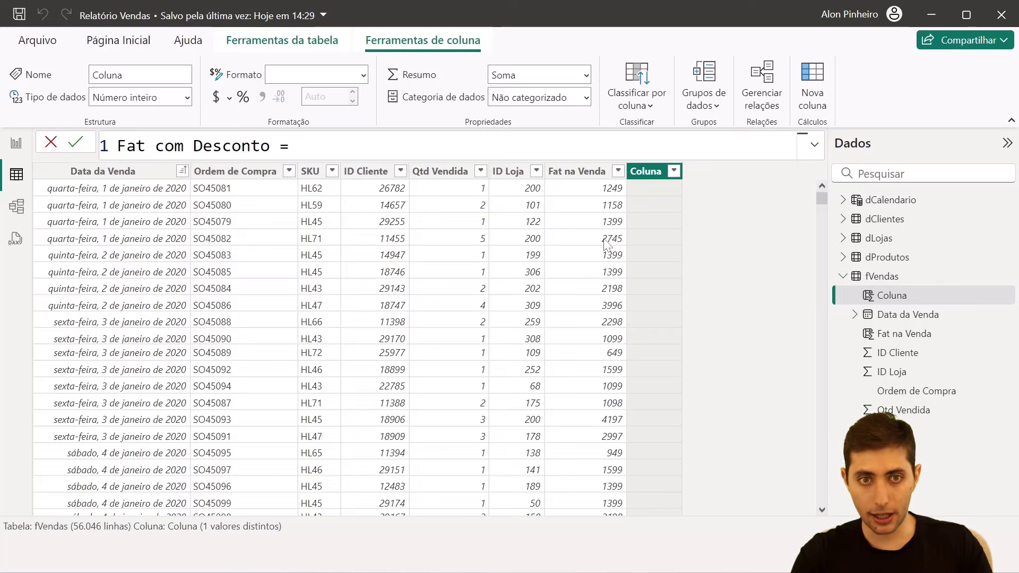
Review the gender, children and May sale conditions in the WordPad notes against the tables available for the Fat com Desconto formula
key("alt+Tab")
key("shift+Home")
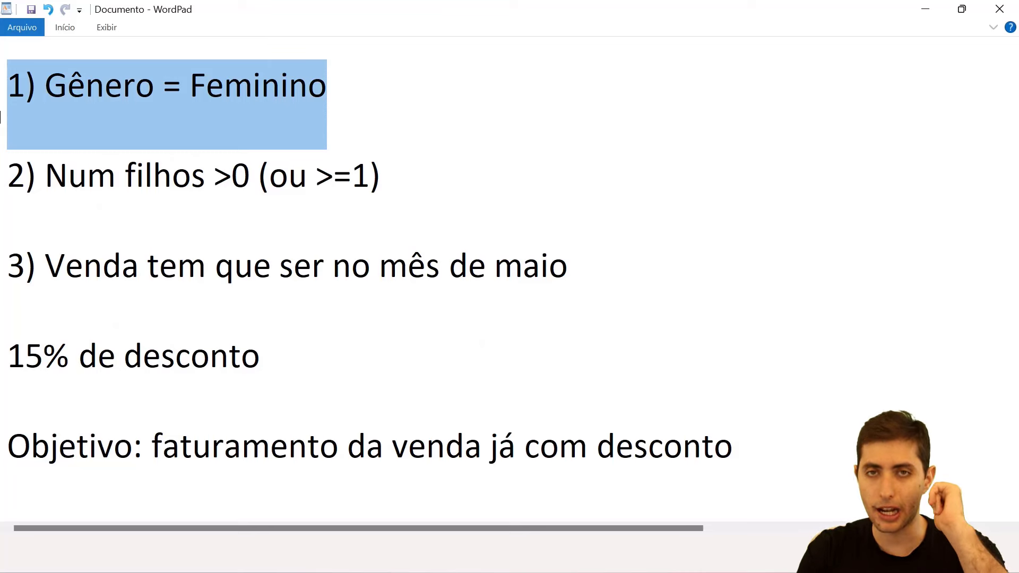
left_click_drag(388, 183, 2, 184)
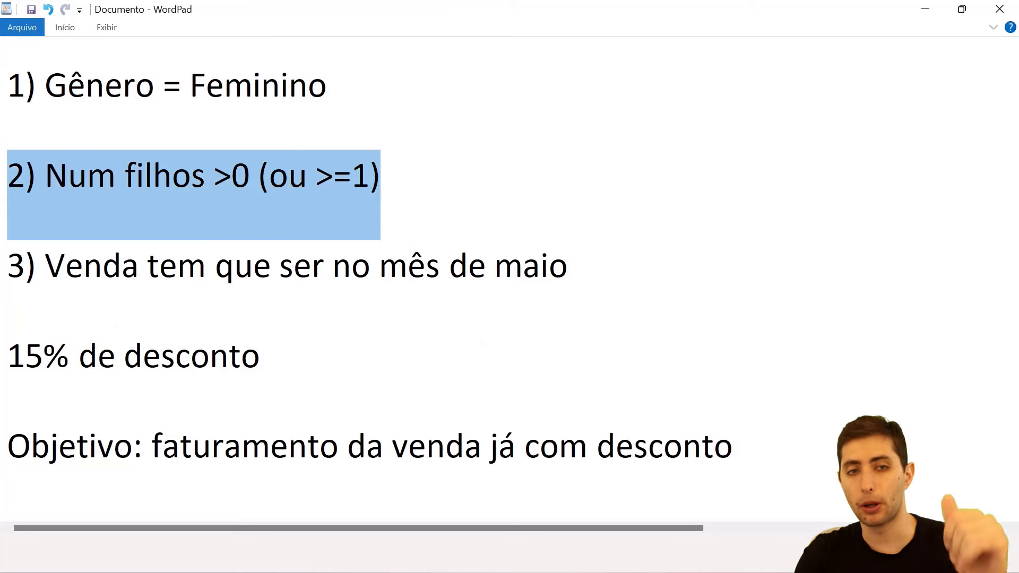
left_click_drag(568, 265, 7, 265)
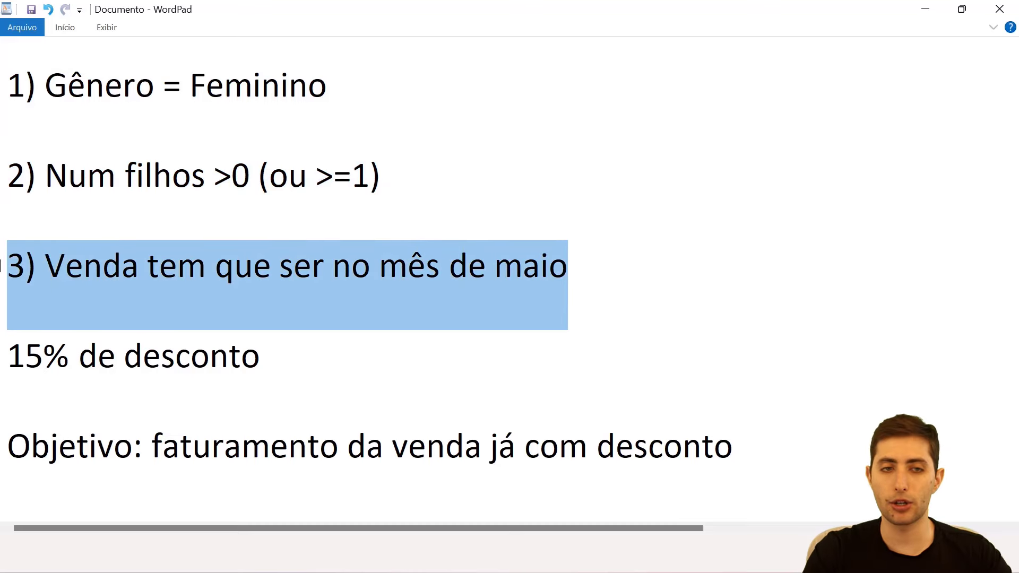
left_click(351, 175)
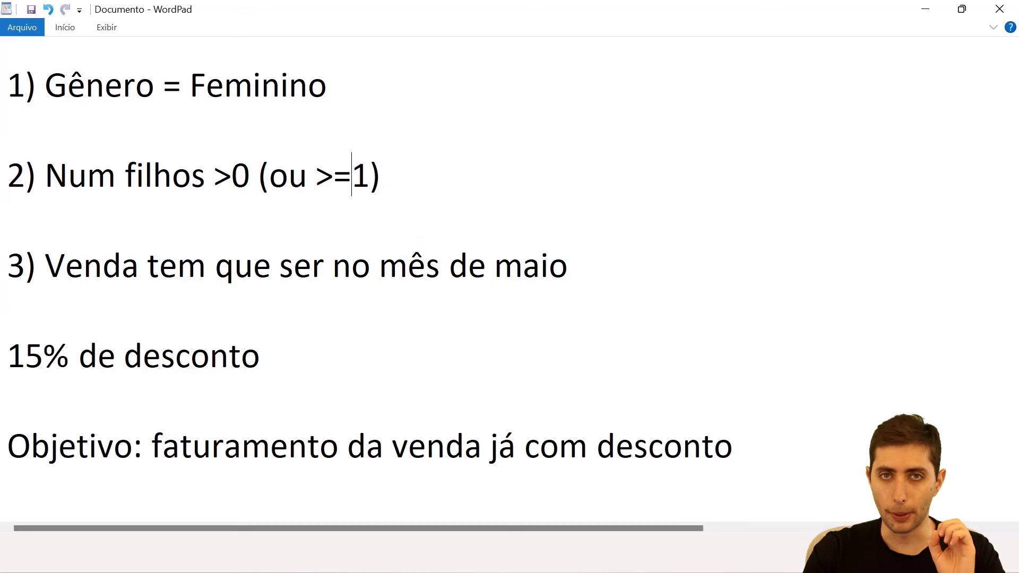
left_click_drag(332, 88, 30, 89)
key("alt+Tab")
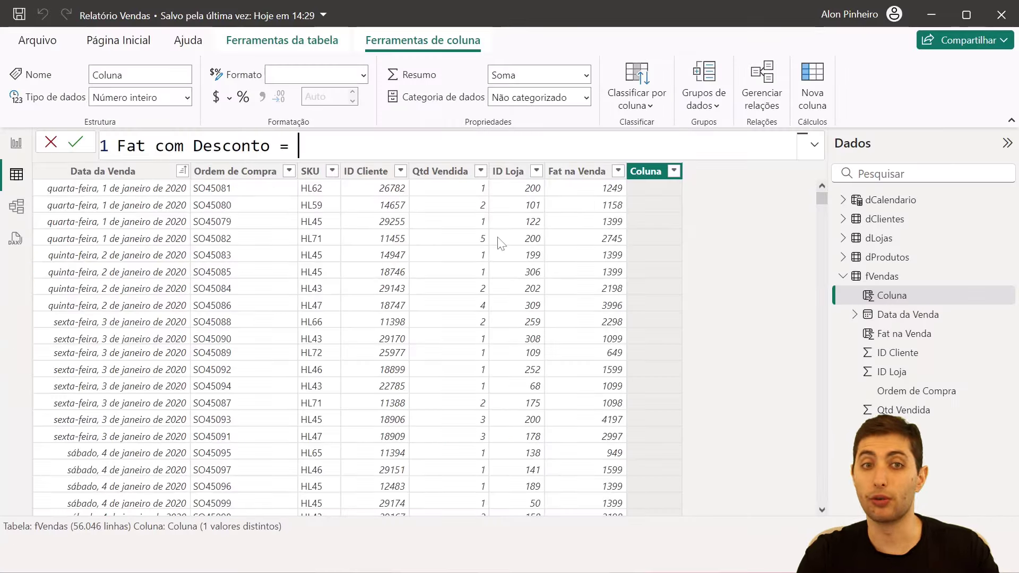
key("alt+Tab")
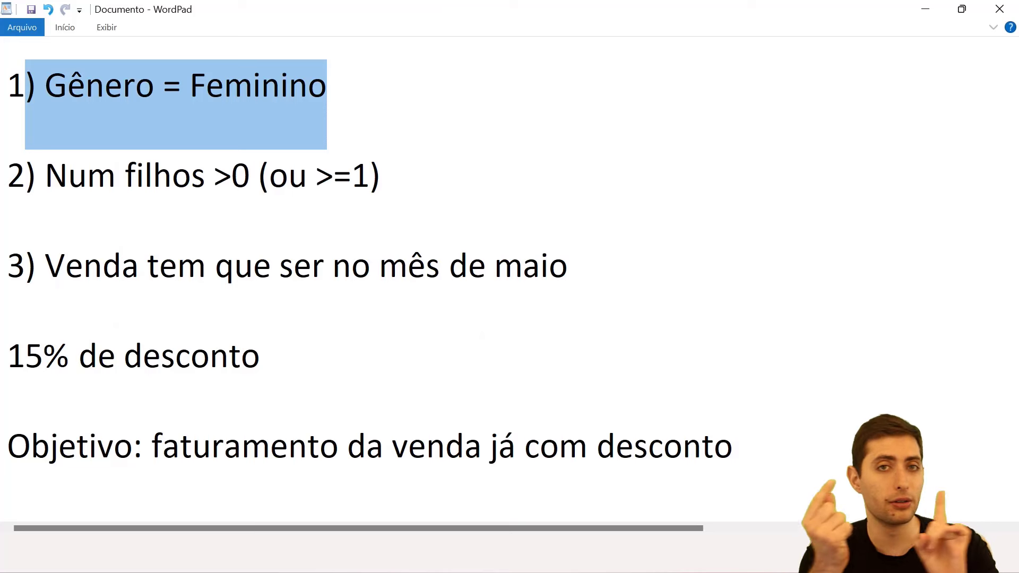
left_click_drag(381, 191, 11, 199)
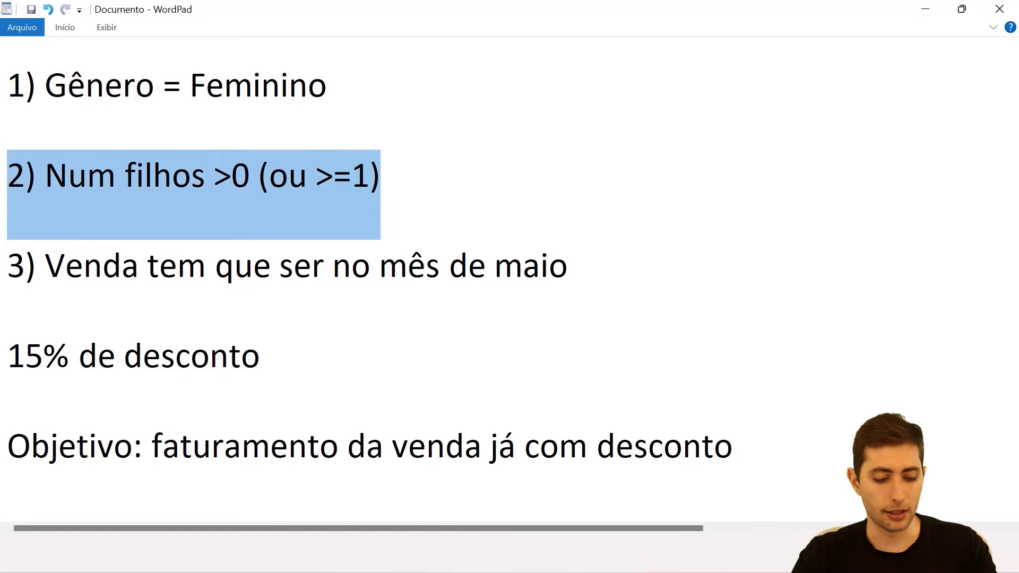
key("alt+Tab")
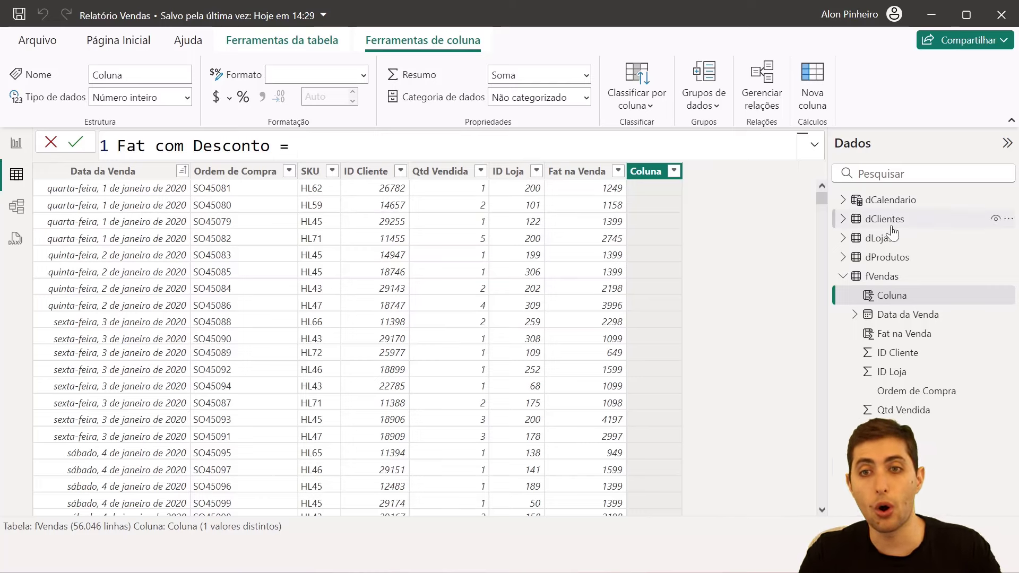
mouse_move(894, 232)
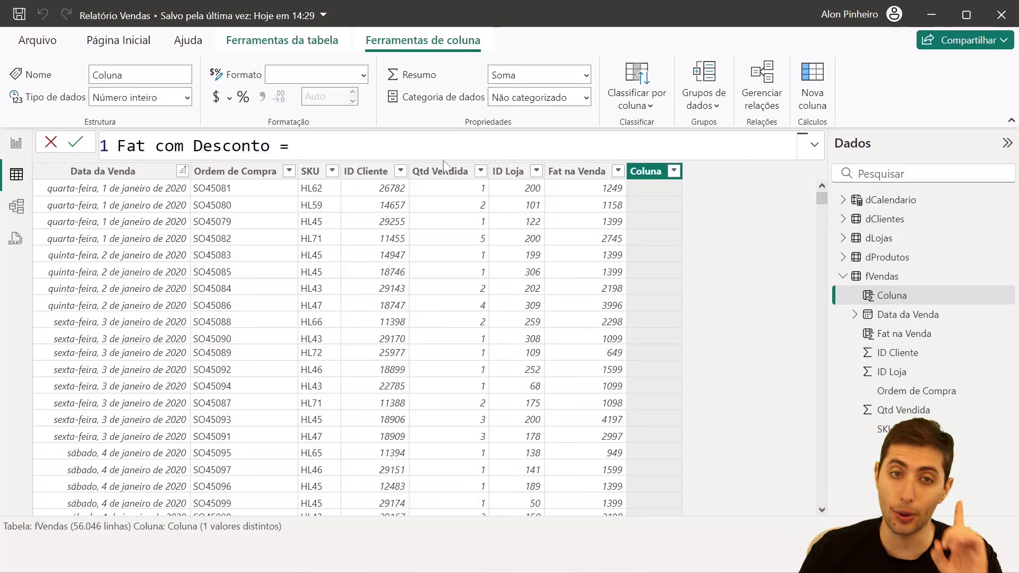
key("shift+Home")
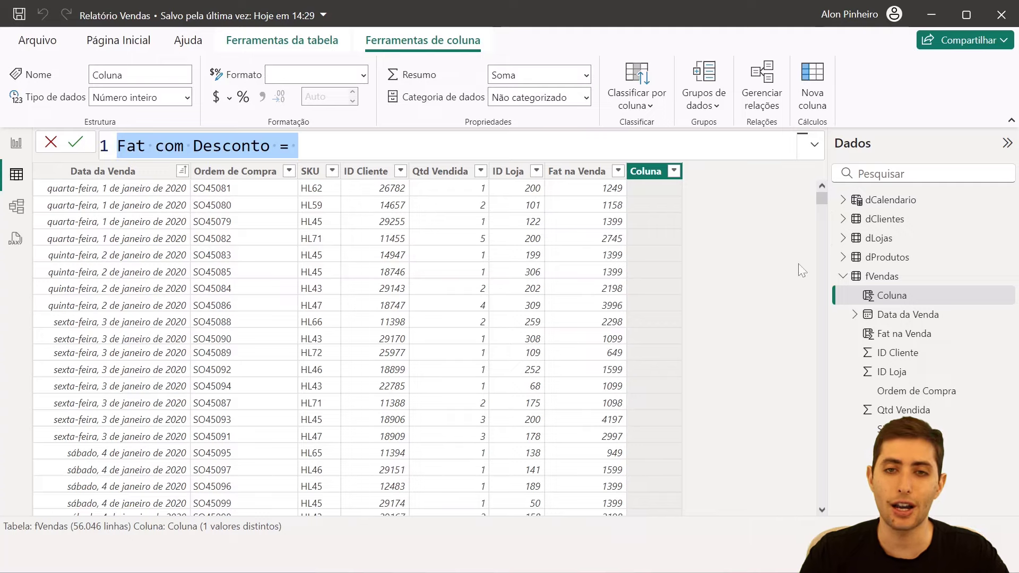
Commit the Fat com Desconto column with only its name and check dClientes and fVendas in the model diagram
scroll(795, 265, "down", 3)
key("Return")
left_click(17, 206)
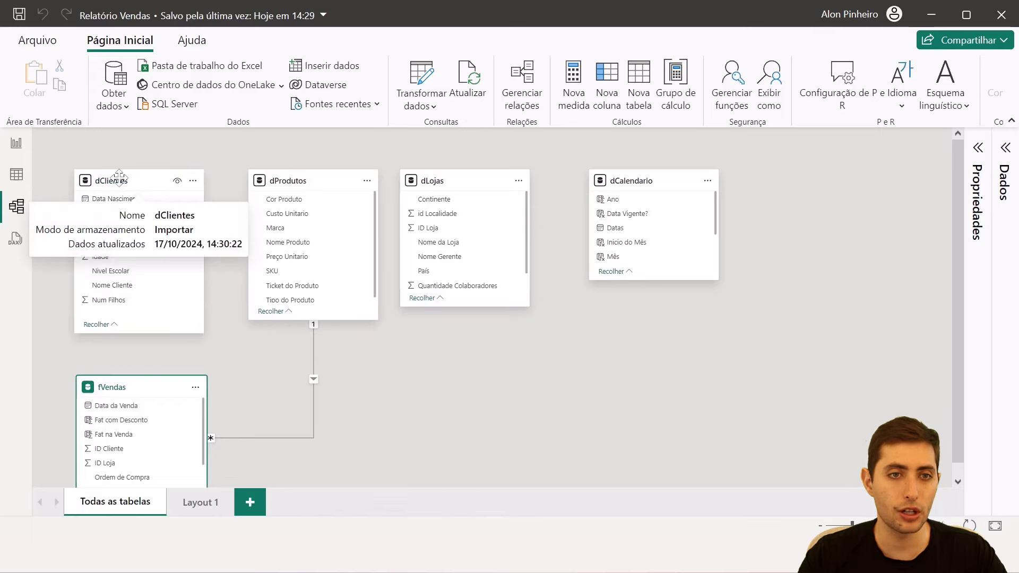
left_click(119, 178)
left_click(16, 175)
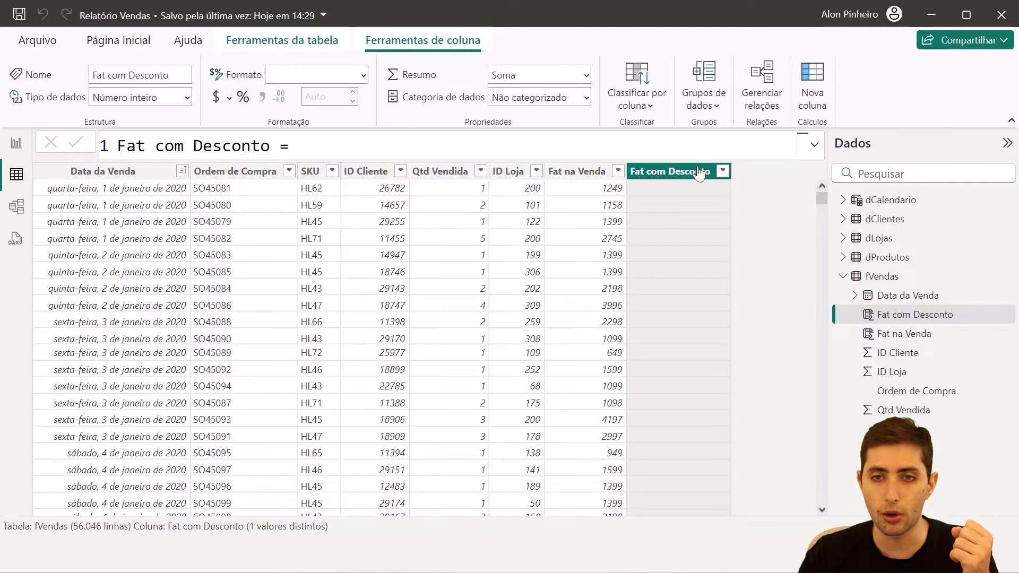
Compare the ID Cliente column of fVendas with the ID Cliente column of dClientes
left_click(372, 178)
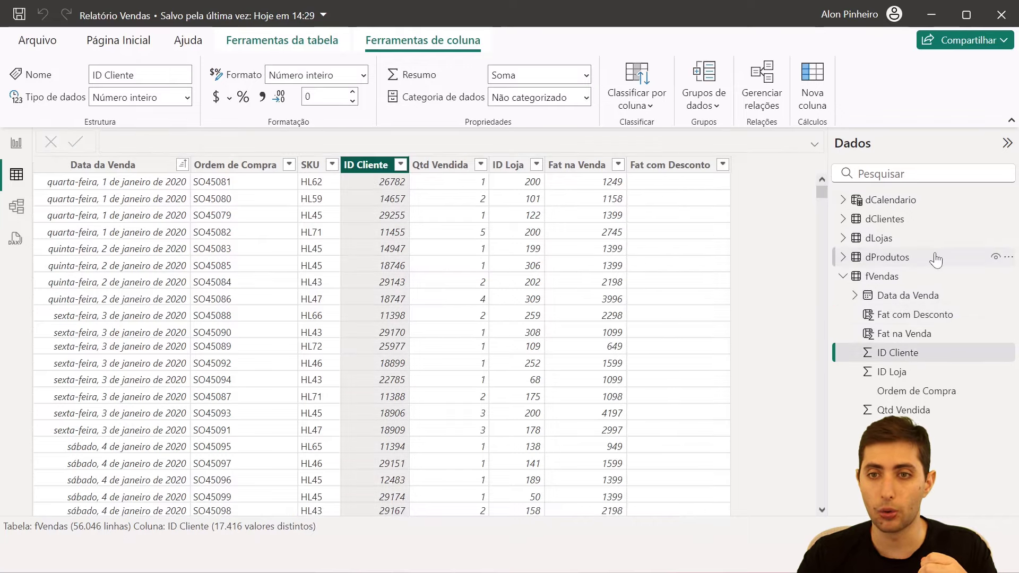
left_click(900, 219)
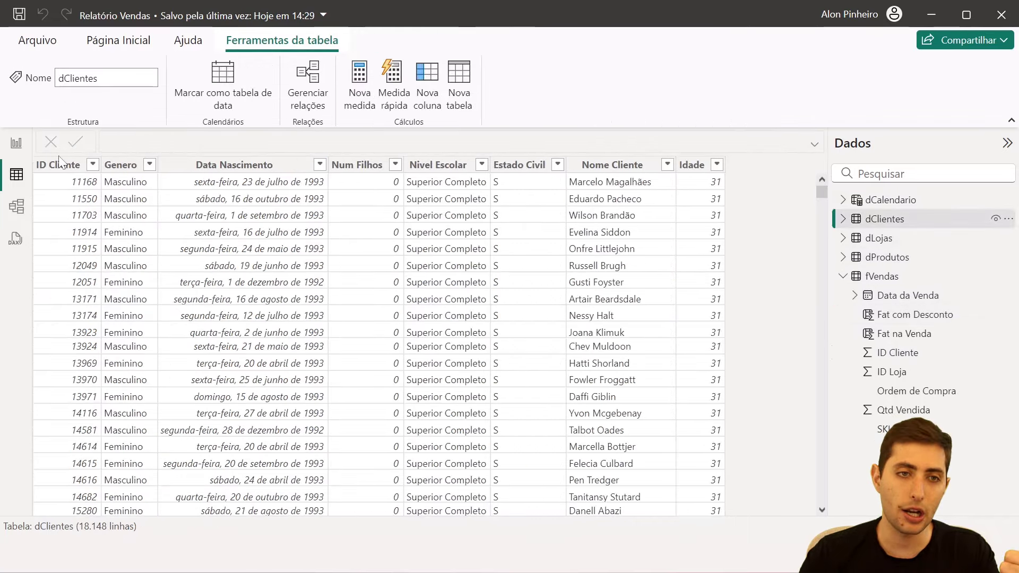
left_click(53, 169)
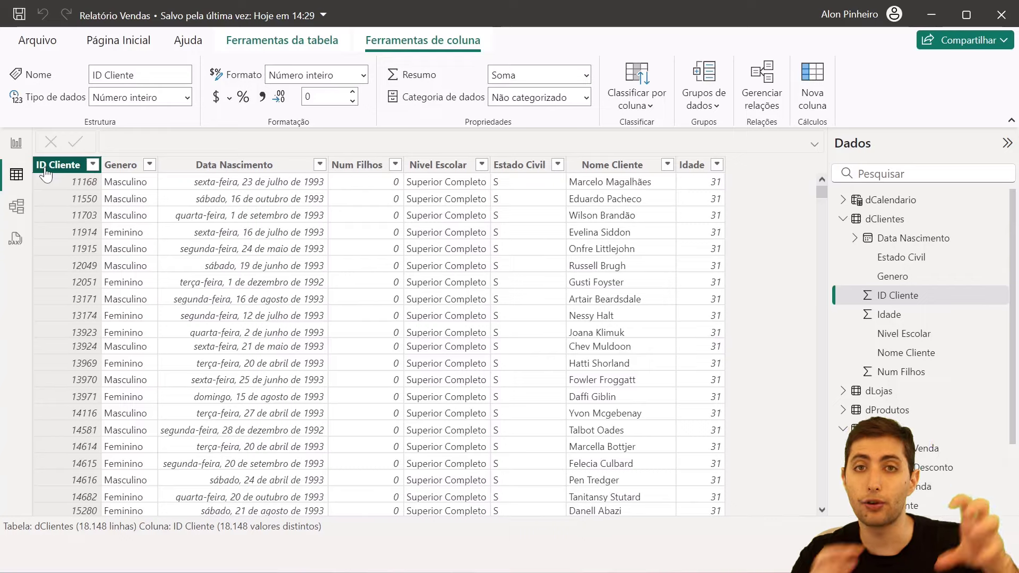
Create a relationship in the model diagram between dClientes and fVendas on ID Cliente
left_click(16, 206)
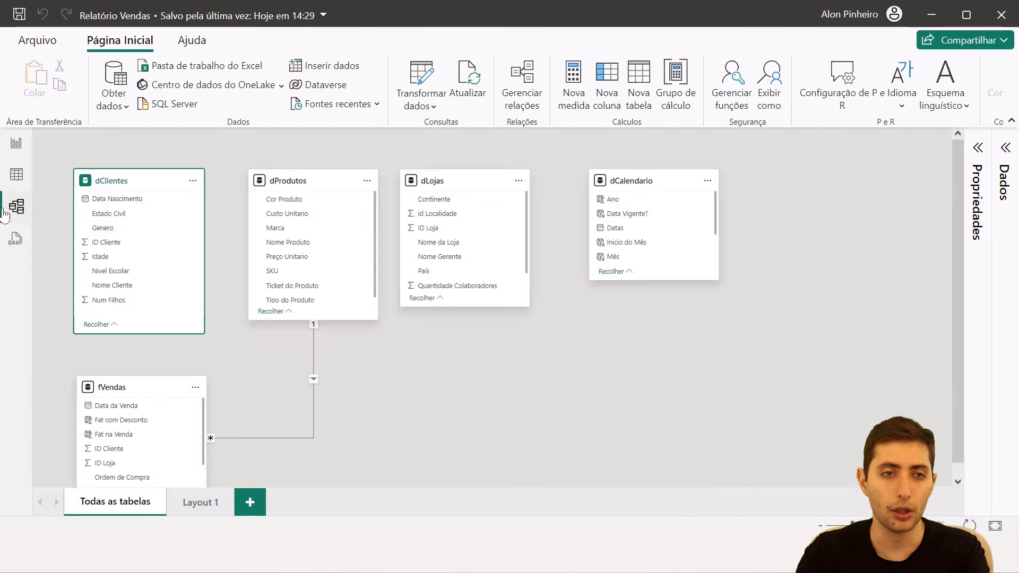
scroll(507, 398, "down", 1)
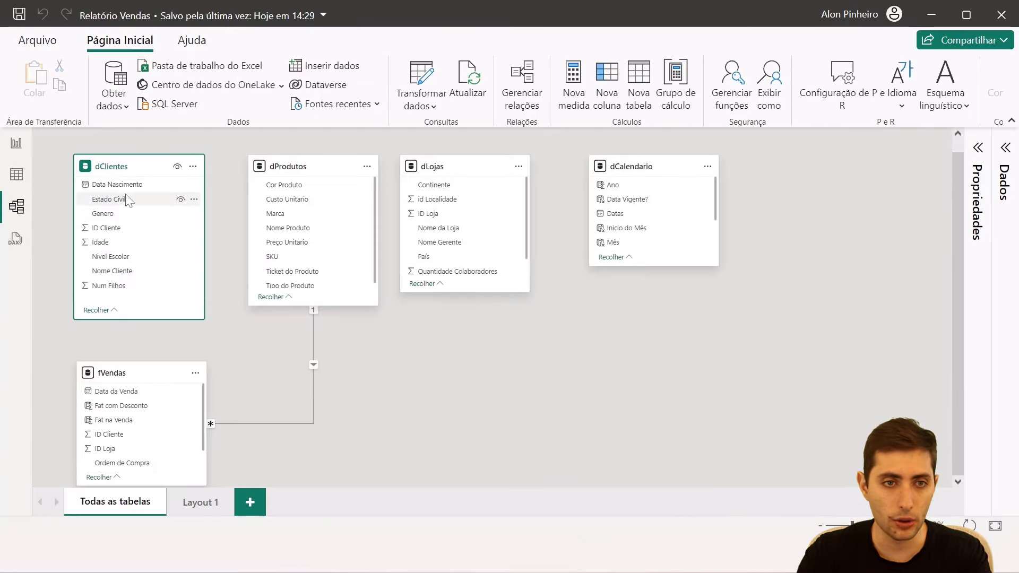
left_click_drag(117, 227, 127, 443)
left_click(663, 504)
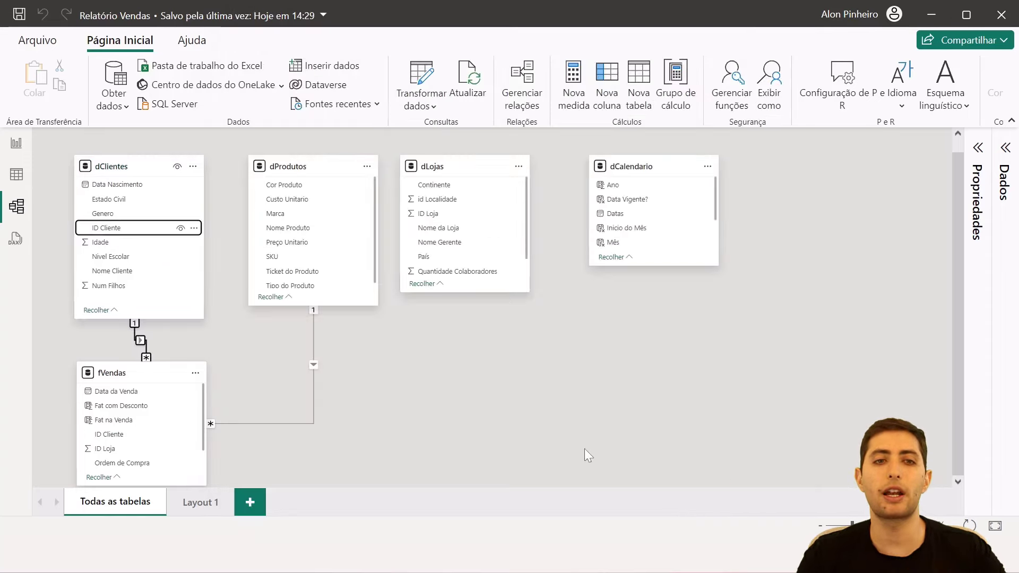
Return to the fVendas table data and select the Fat com Desconto column
left_click(17, 174)
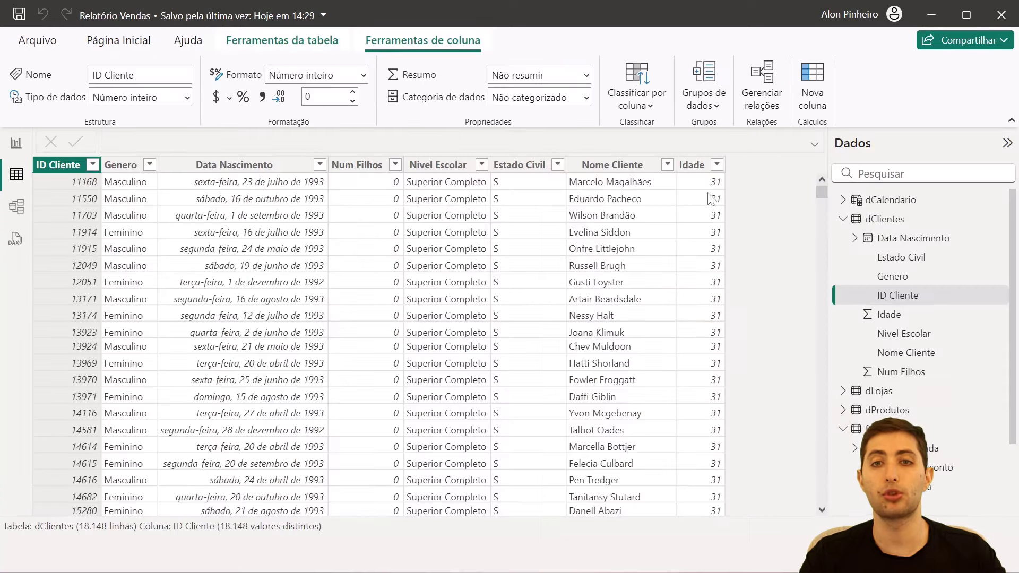
left_click(844, 219)
left_click(906, 295)
left_click(750, 206)
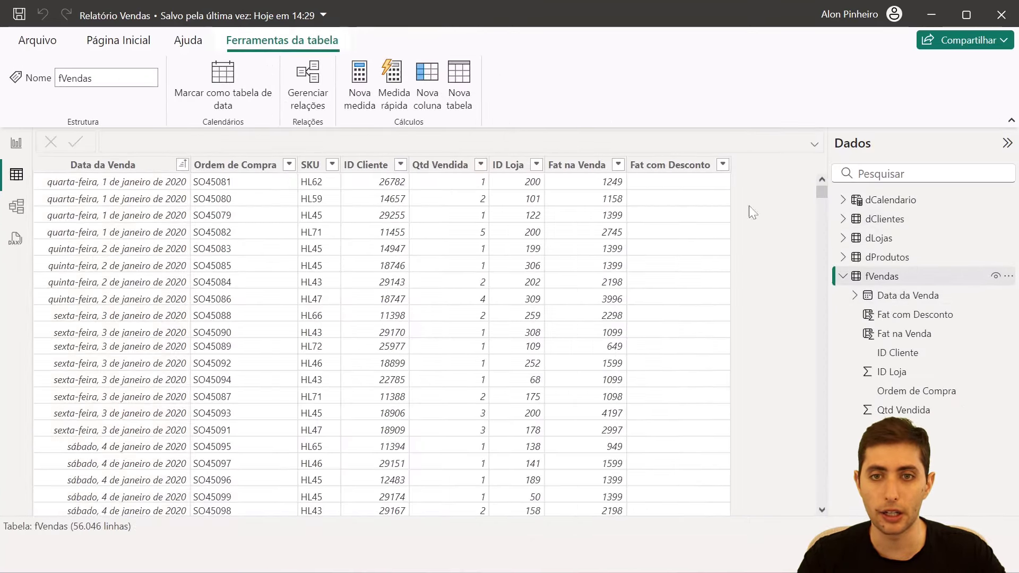
left_click(672, 165)
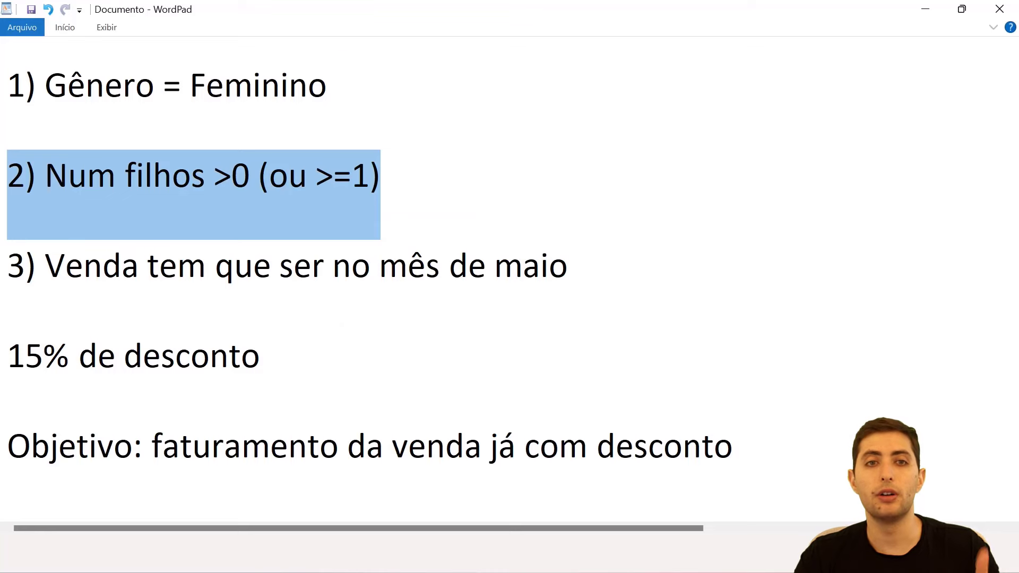
Switch to the WordPad notes and review the gender, children and May sale conditions and the revenue objective
left_click_drag(327, 85, 25, 85)
left_click_drag(382, 178, 46, 177)
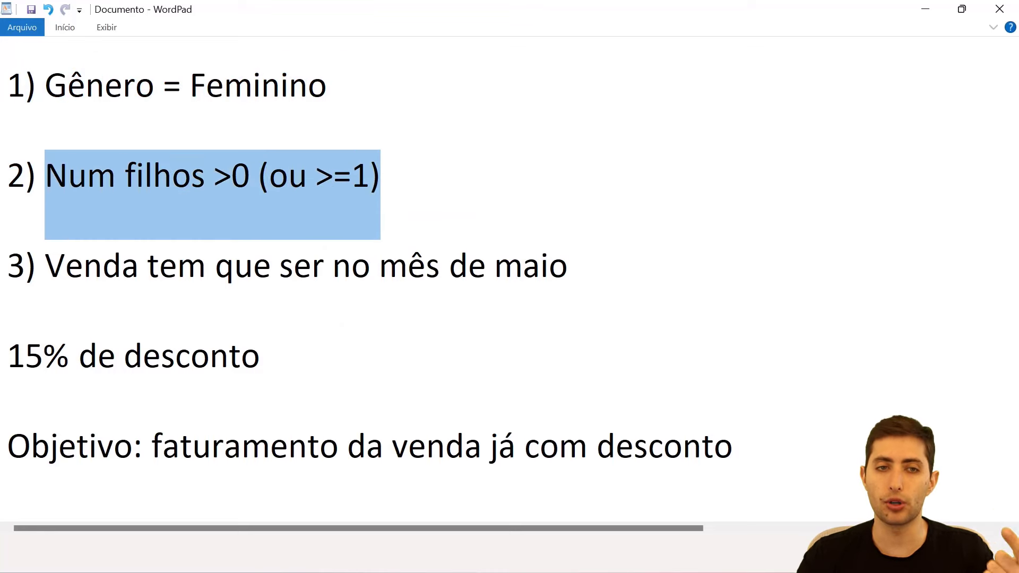
left_click_drag(217, 264, 46, 266)
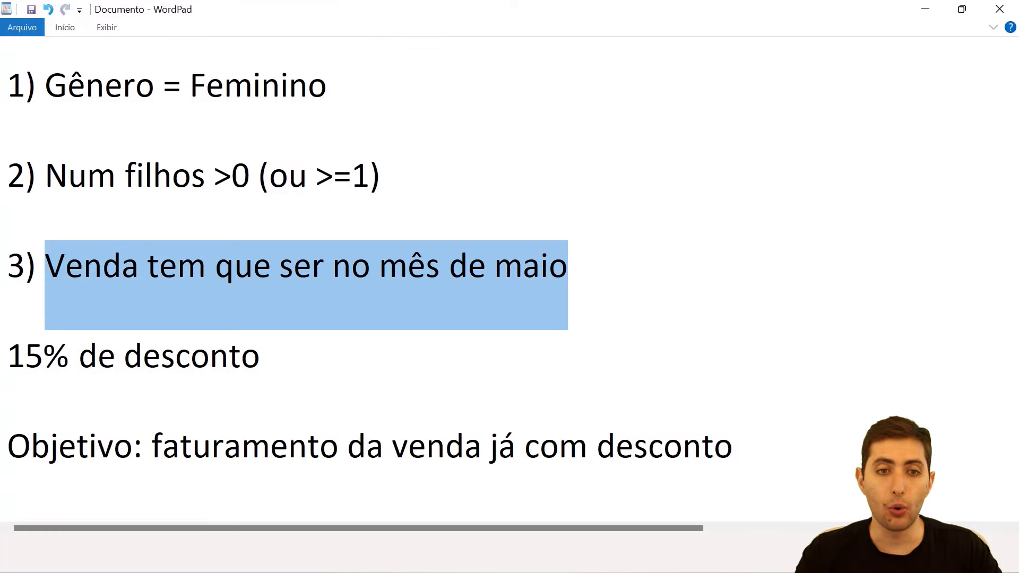
left_click(231, 446)
double_click(231, 446)
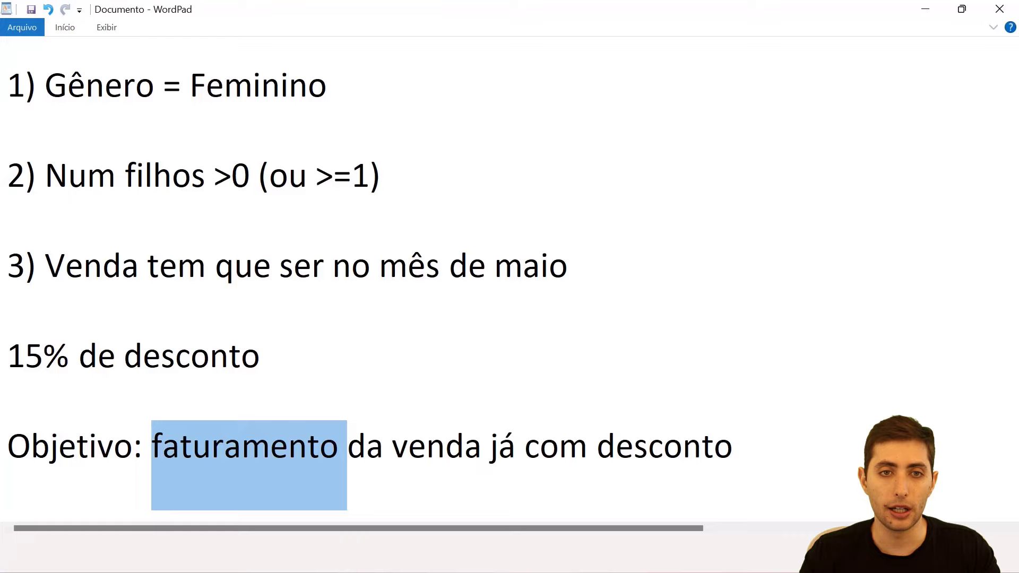
left_click_drag(326, 84, 8, 56)
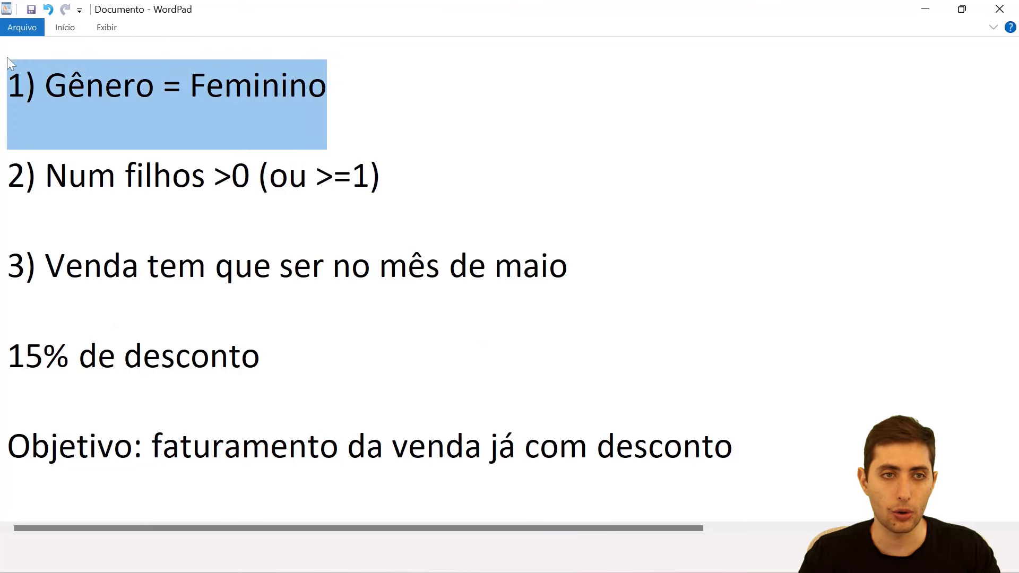
left_click(65, 27)
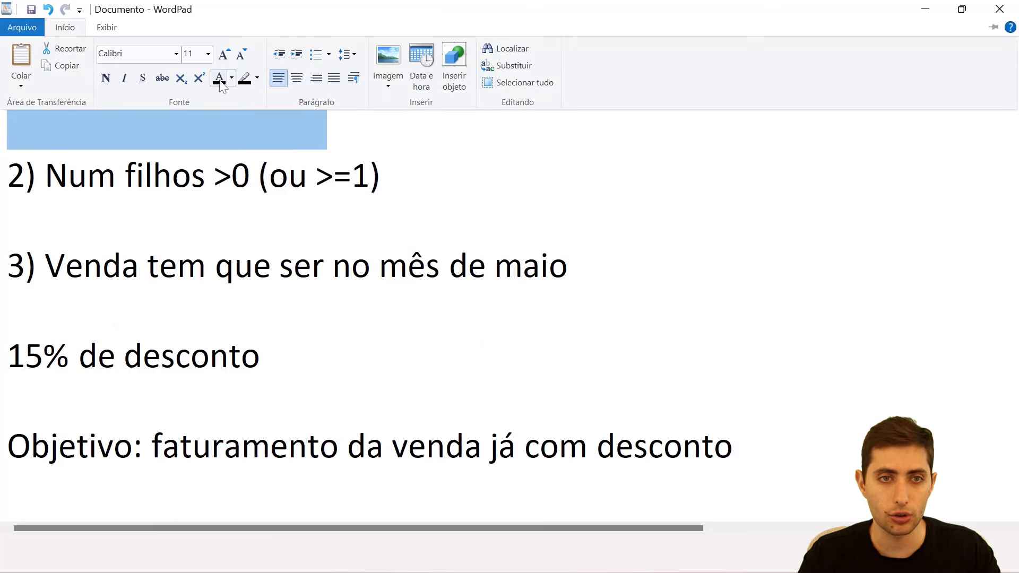
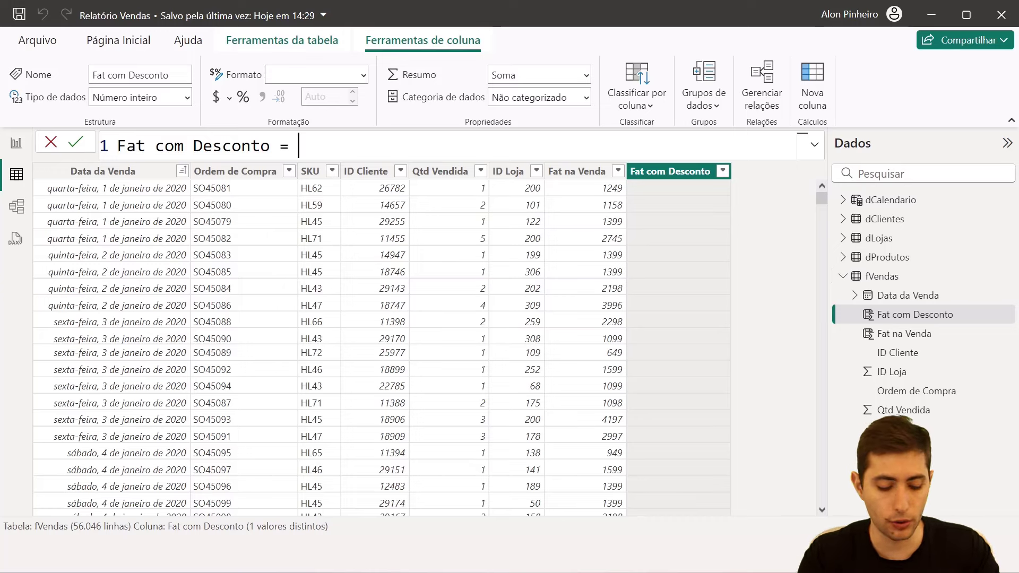
type("if")
key("Tab")
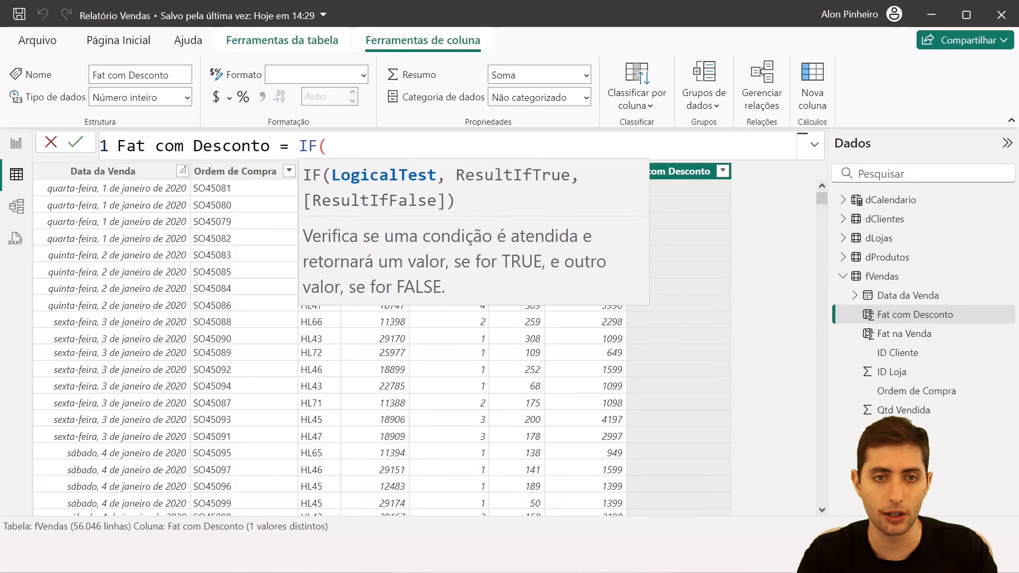
key("BackSpace")
key("BackSpace")
key("BackSpace")
Begin the Fat com Desconto expression on a second formula line with IF(RELATED(dClientes[Genero])
key("shift+Return")
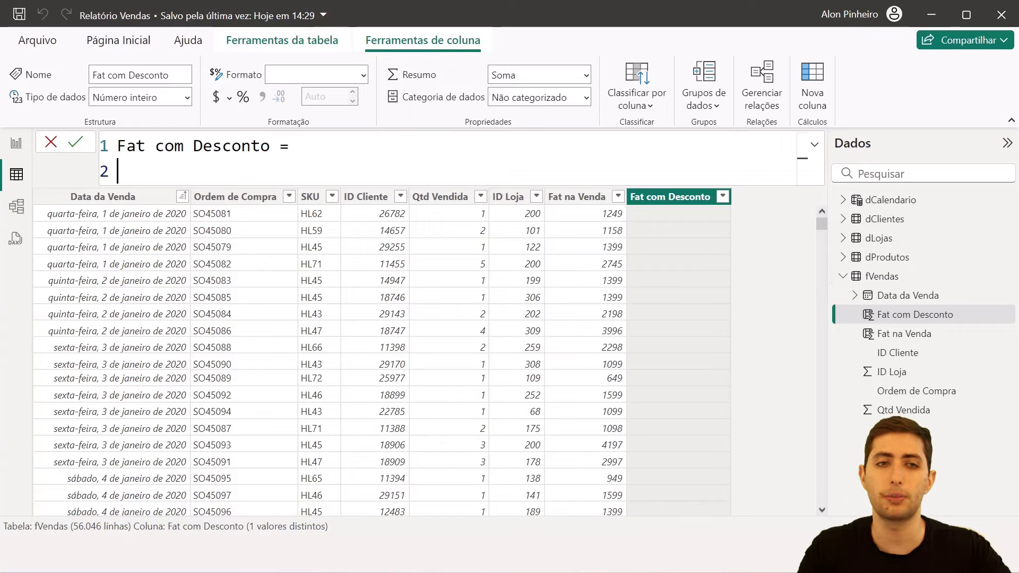
type("if")
key("Tab")
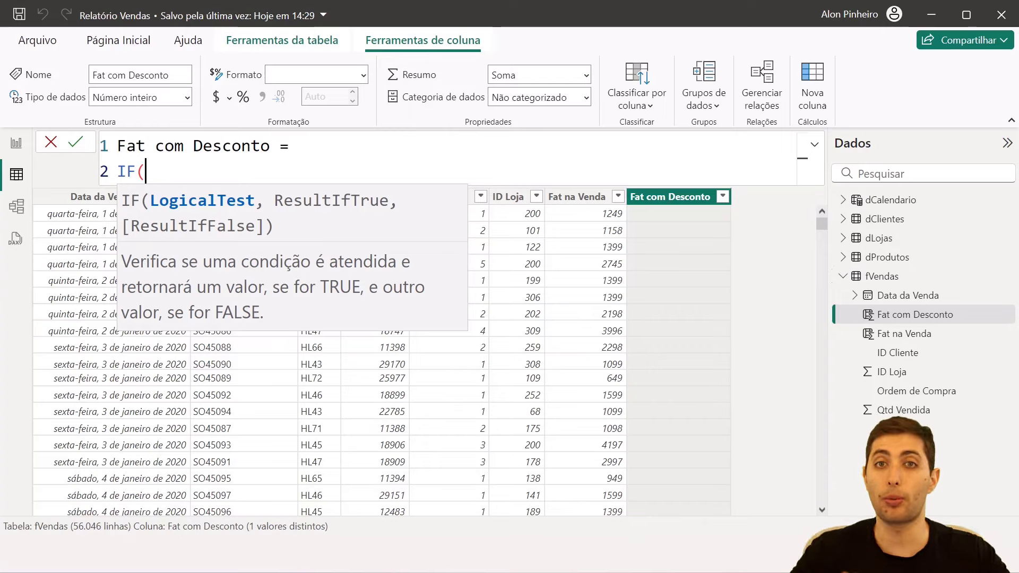
type("relate")
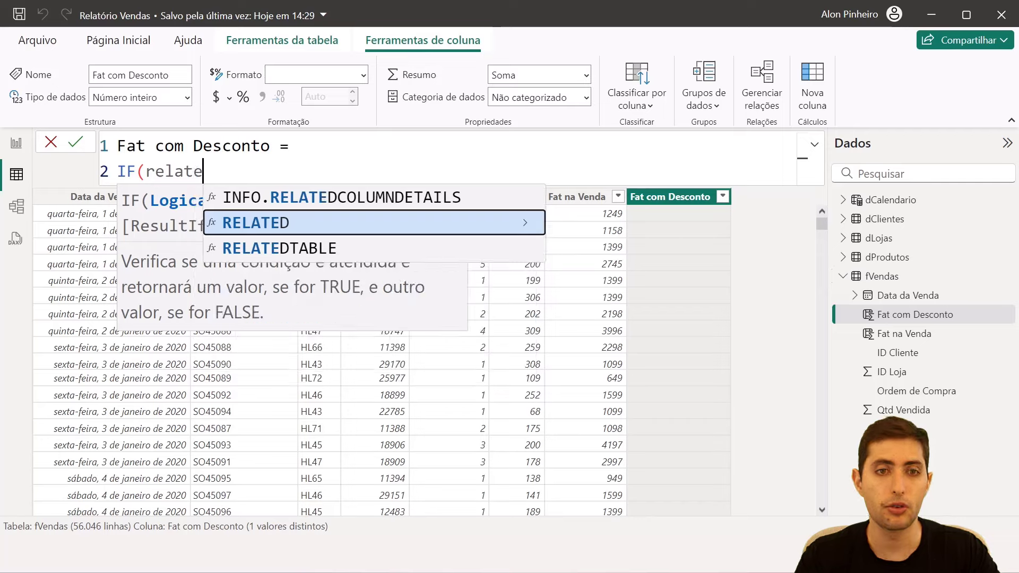
key("Tab")
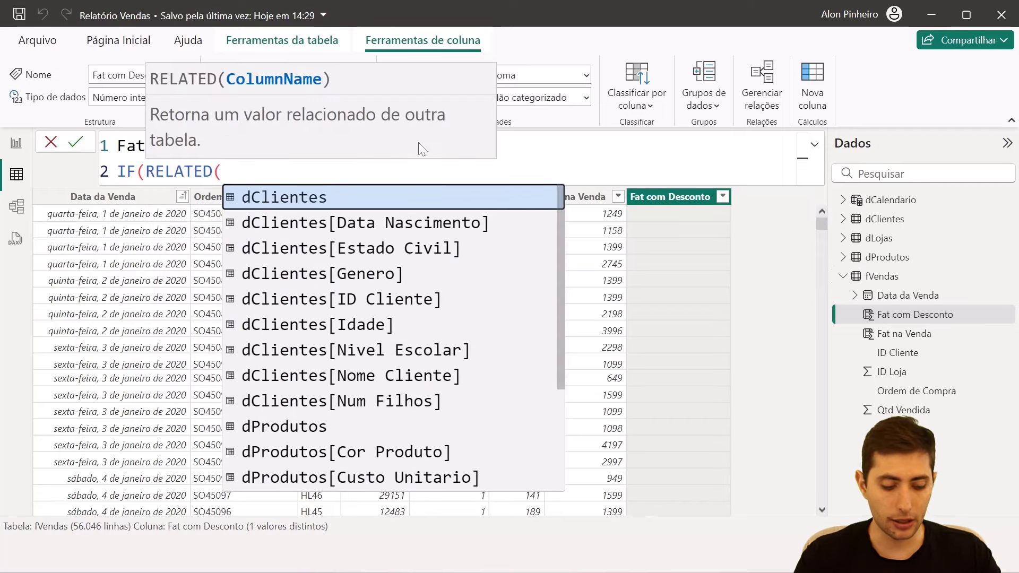
type("genero")
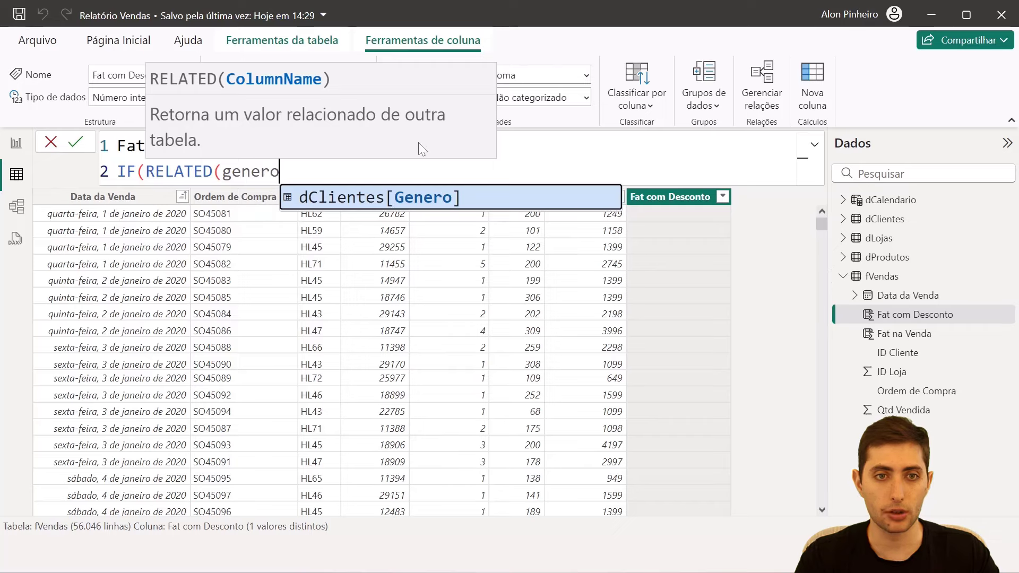
left_click(411, 202)
type(")")
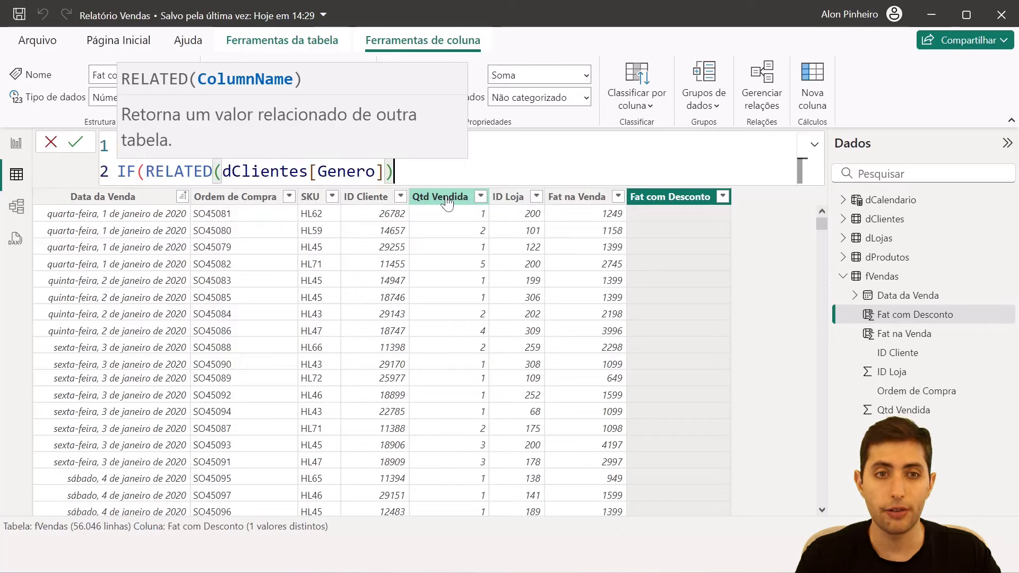
Annotate RELATED(dClientes[Genero]) with an orange box, an arrow and the letters M and F, and clear the annotations
left_click_drag(146, 171, 394, 171)
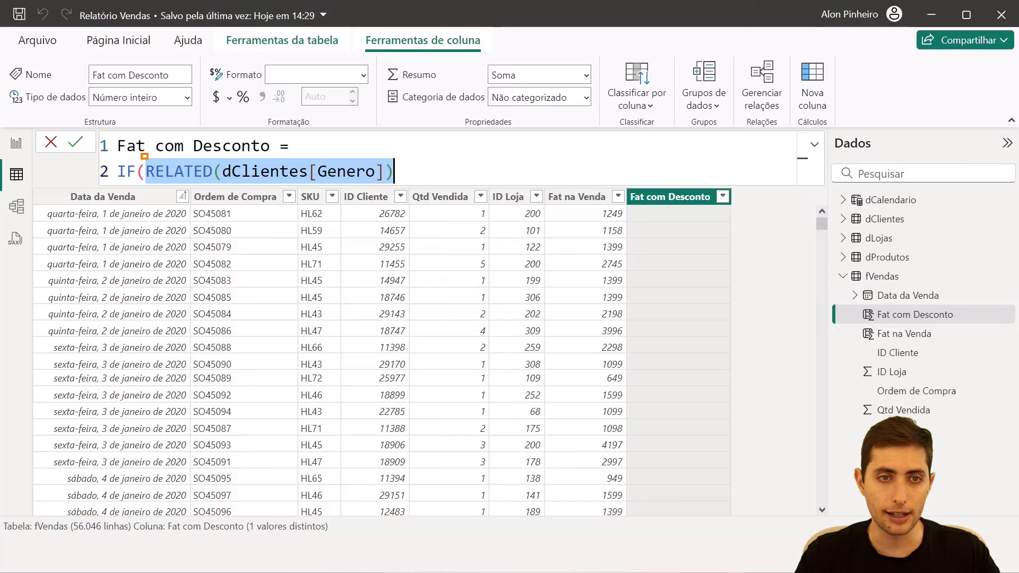
left_click_drag(145, 156, 403, 185)
left_click_drag(523, 140, 455, 158)
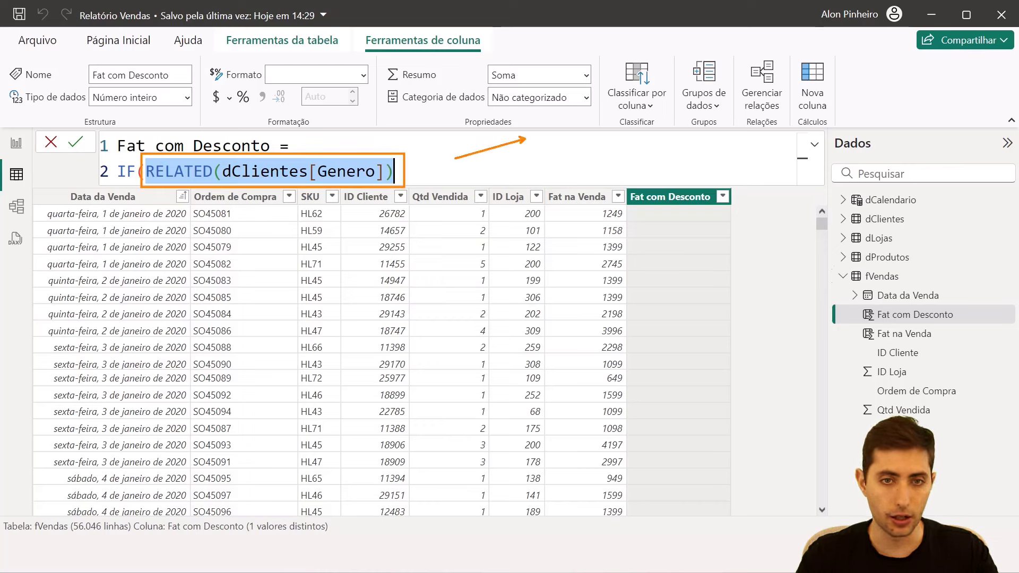
key("t")
scroll(535, 178, "down", 5)
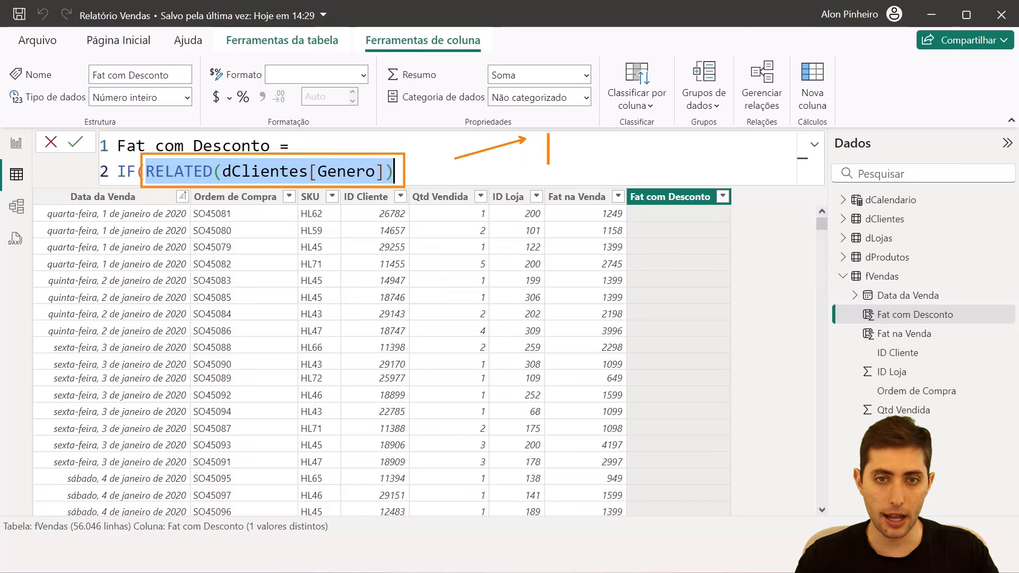
type("M")
key("Return")
type("D")
key("BackSpace")
type("F")
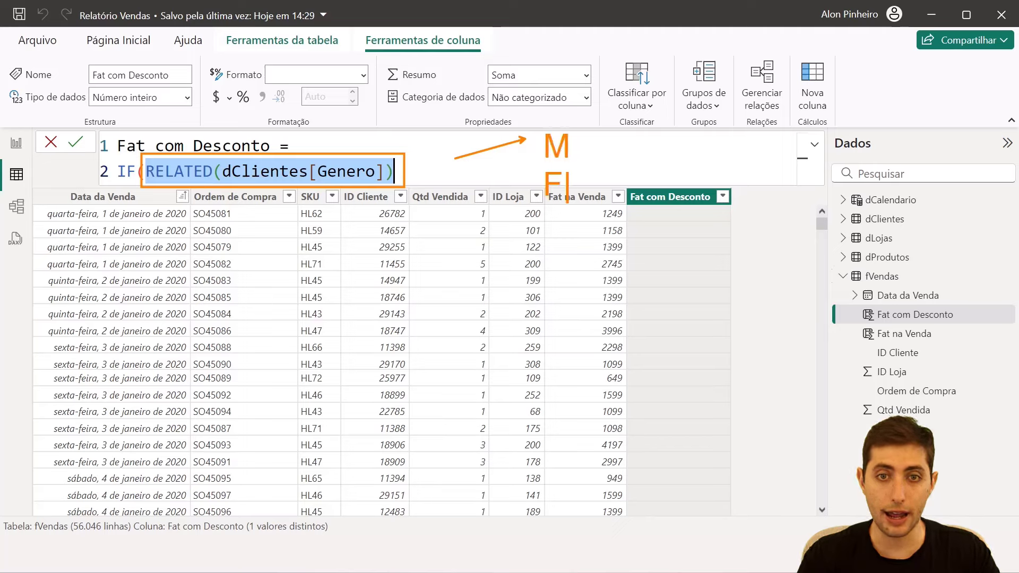
key("Escape")
key("Escape")
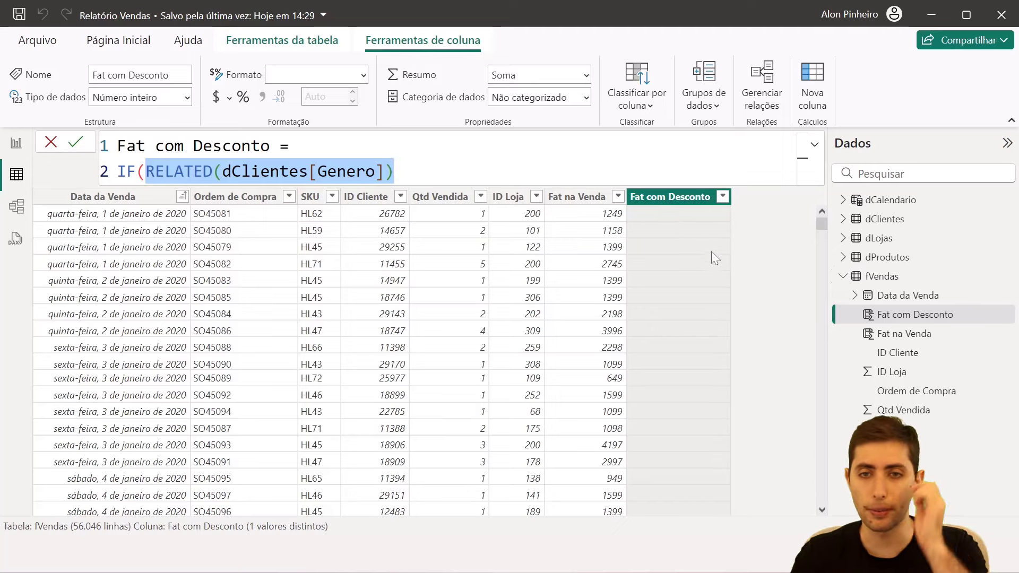
Close the IF parenthesis, commit the incomplete formula and check the Genero column values in dClientes
type(")")
key("Return")
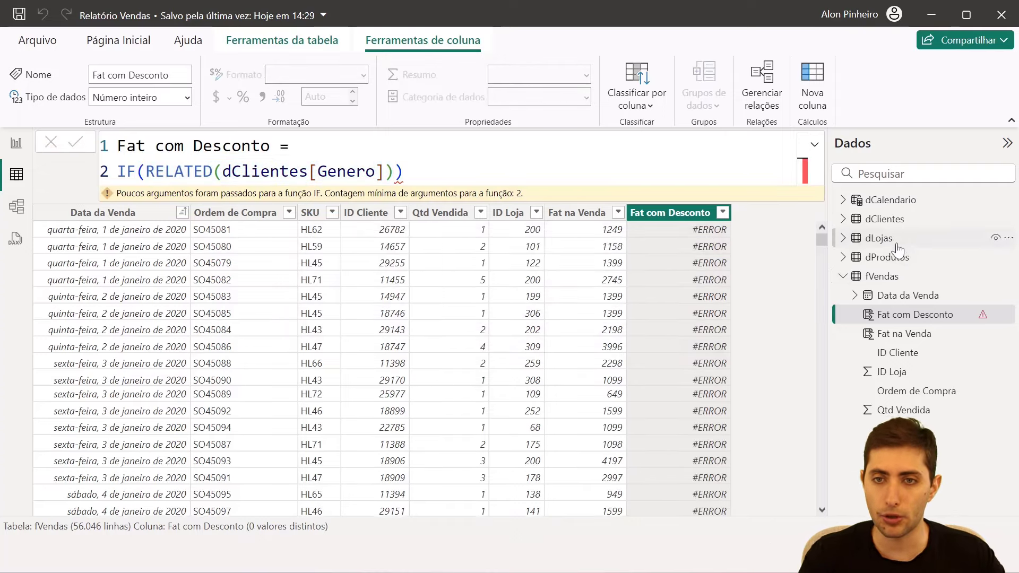
left_click(896, 221)
left_click(146, 168)
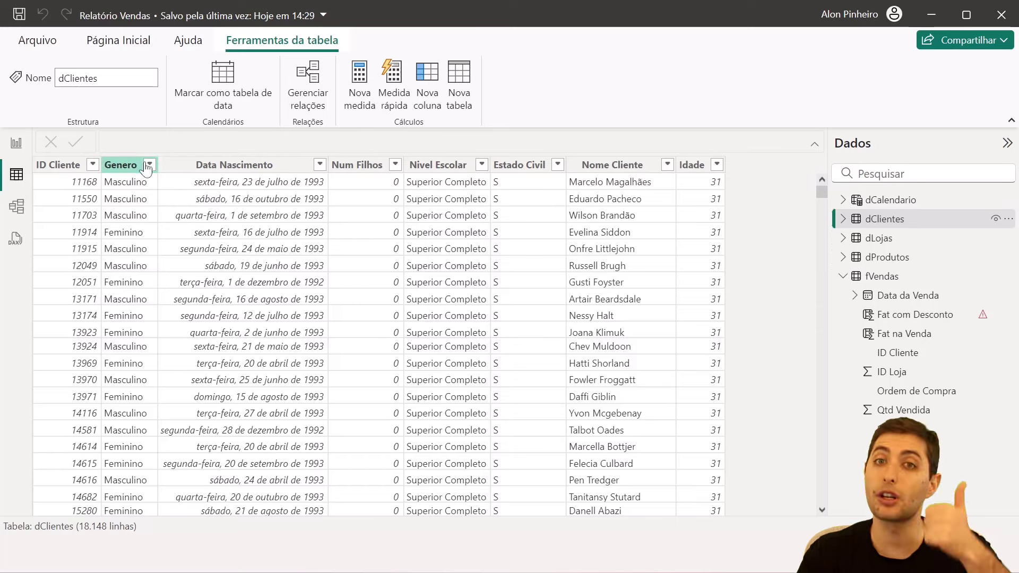
Reopen the Fat com Desconto formula in fVendas and remove the closing parenthesis of IF
left_click(892, 277)
left_click(649, 170)
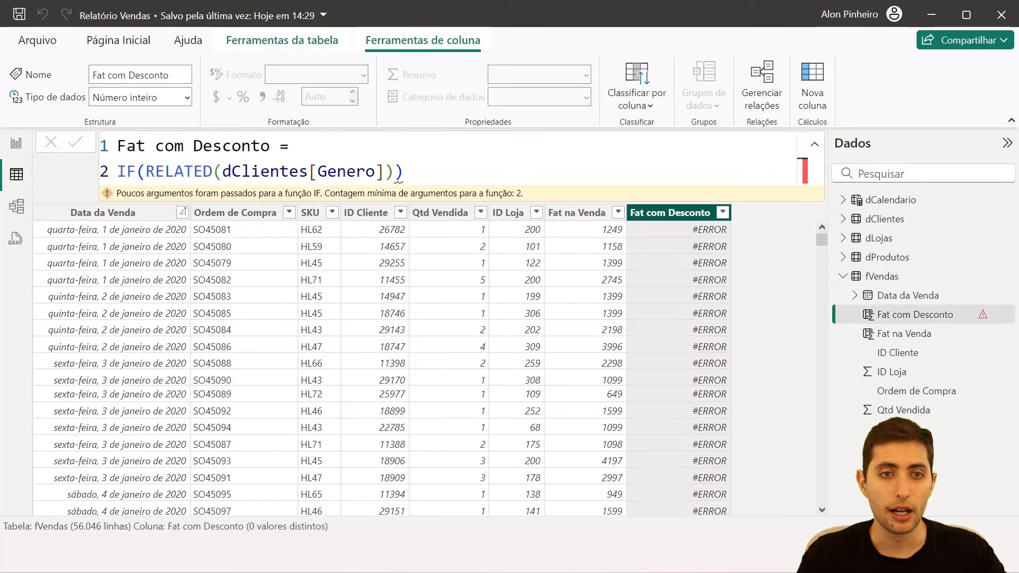
left_click(404, 172)
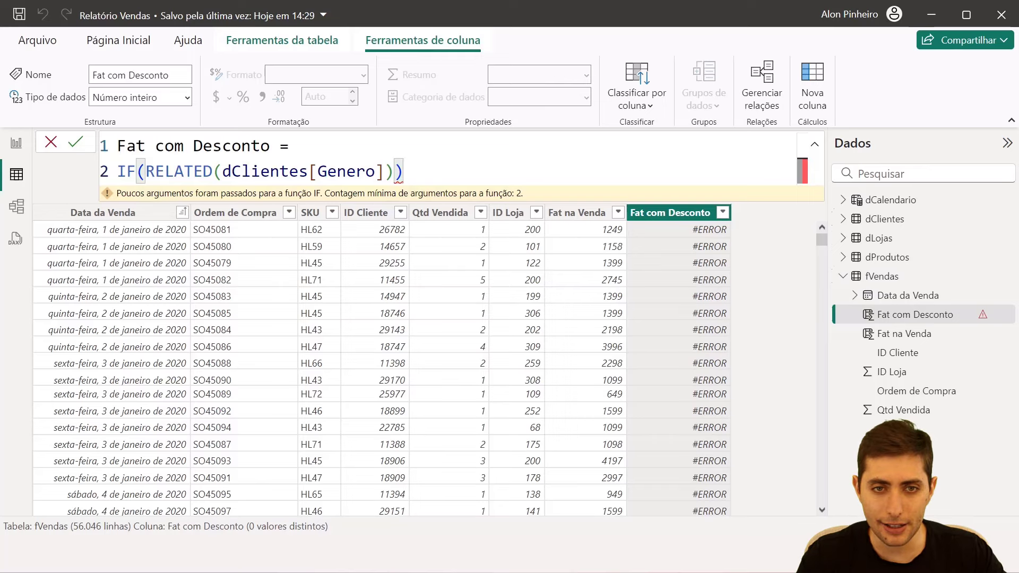
key("shift+Left")
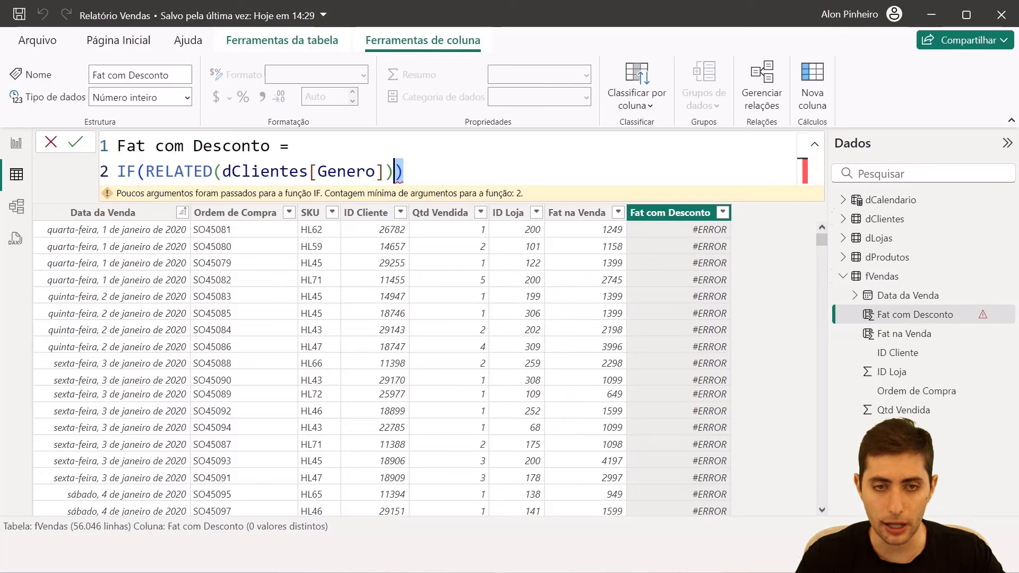
key("BackSpace")
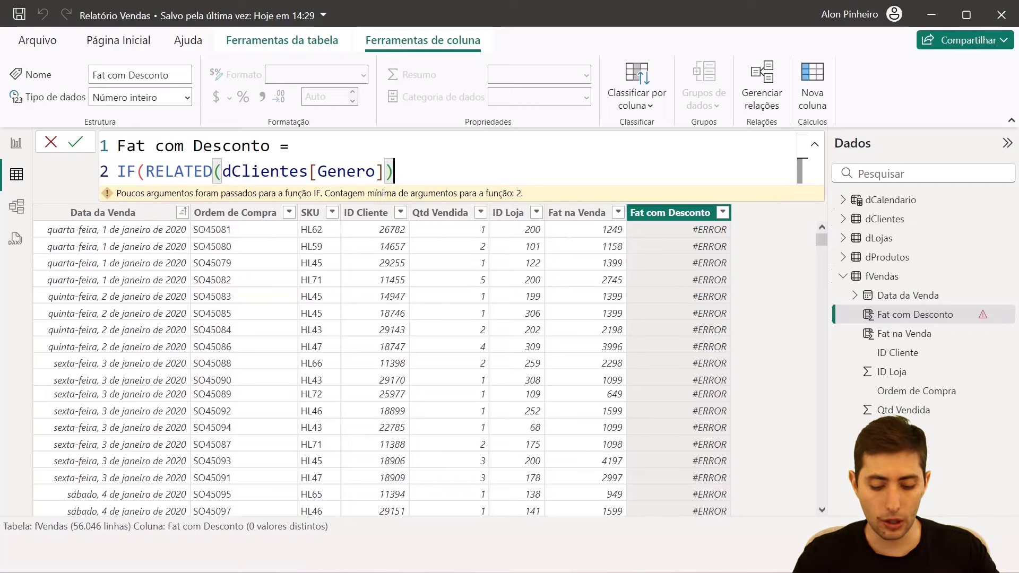
Complete the gender condition of the IF with ="Feminino" and append the && operator for another condition
type("=\"")
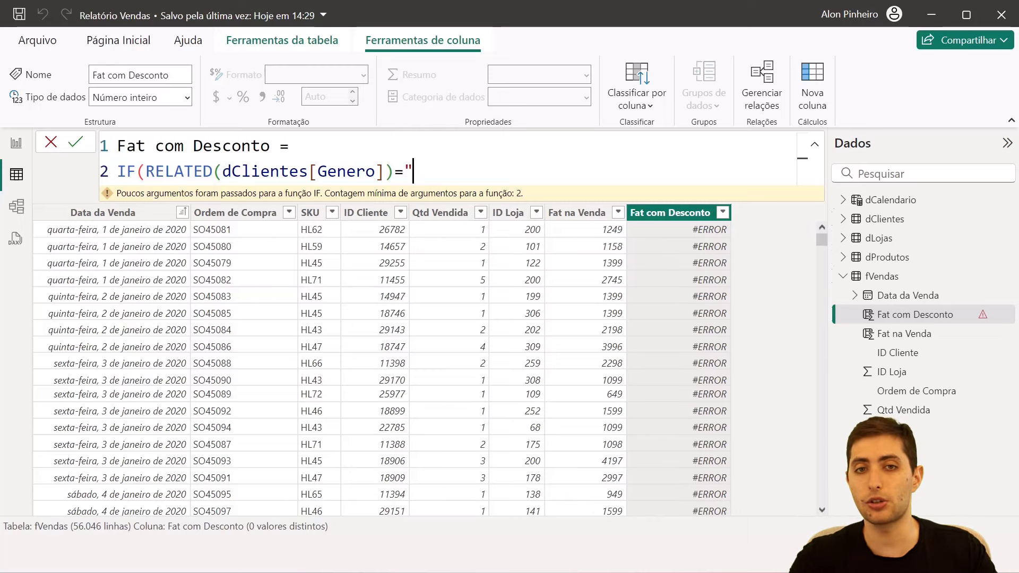
type("Feminino\"")
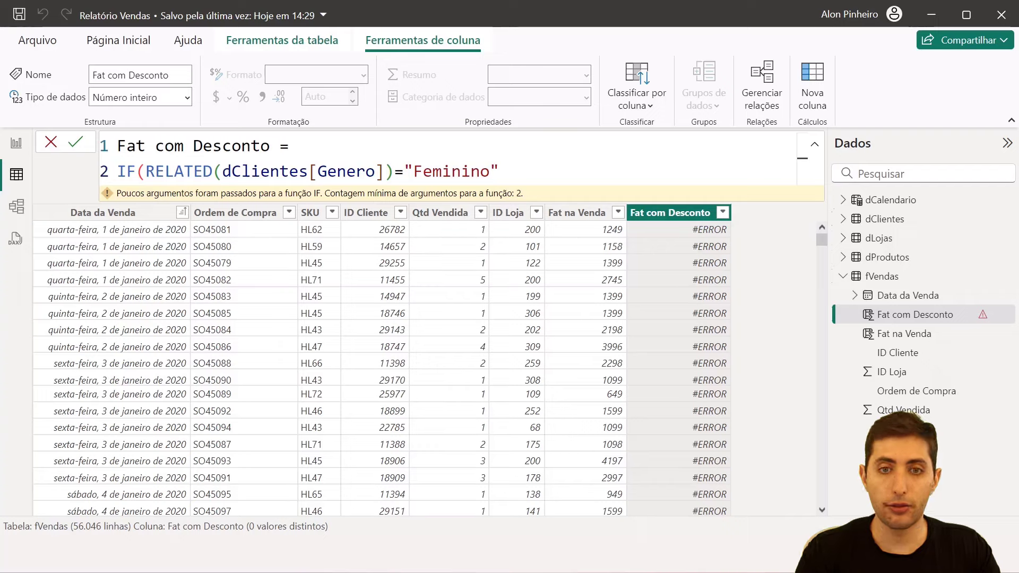
type(",")
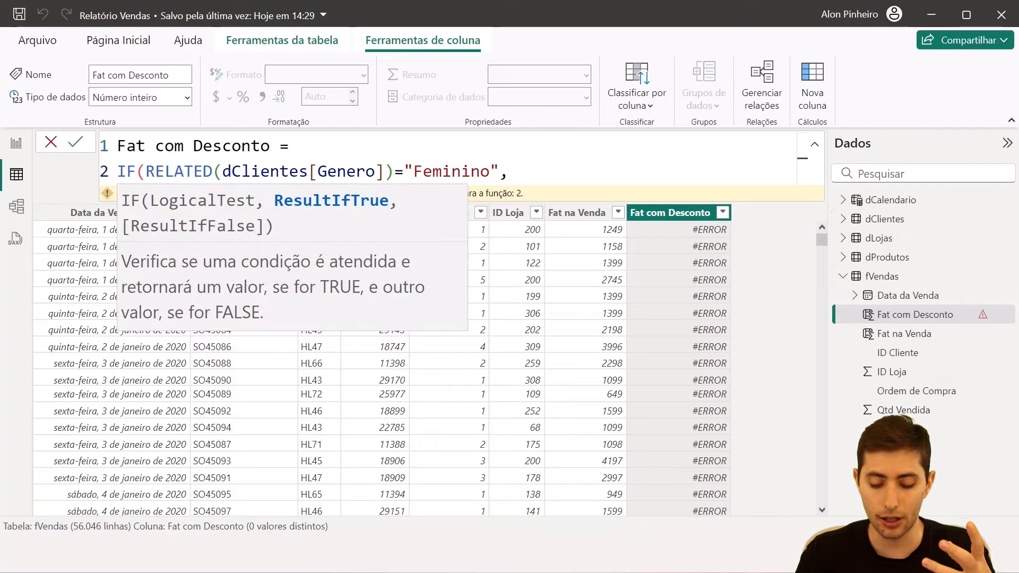
key("BackSpace")
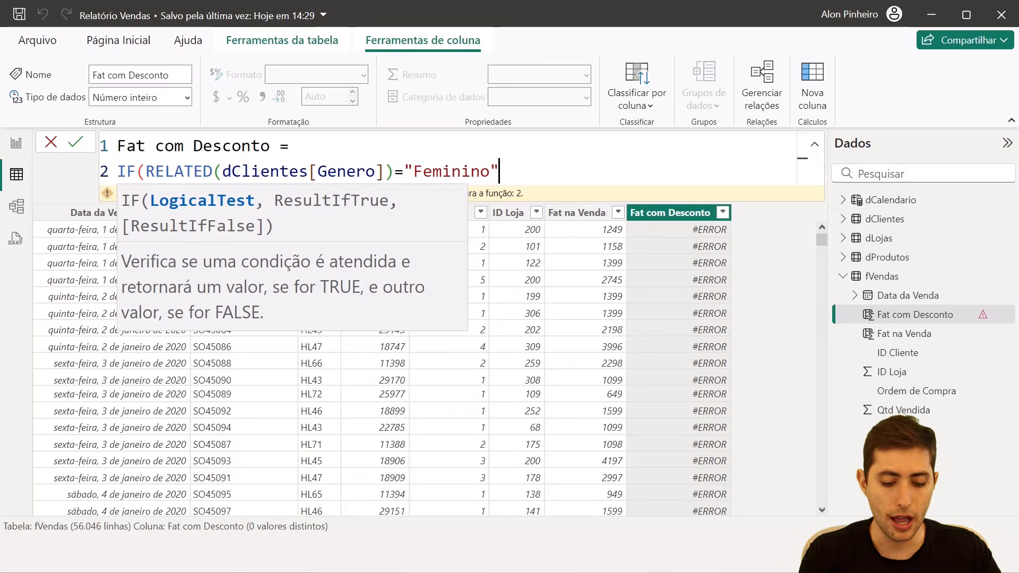
type("&&")
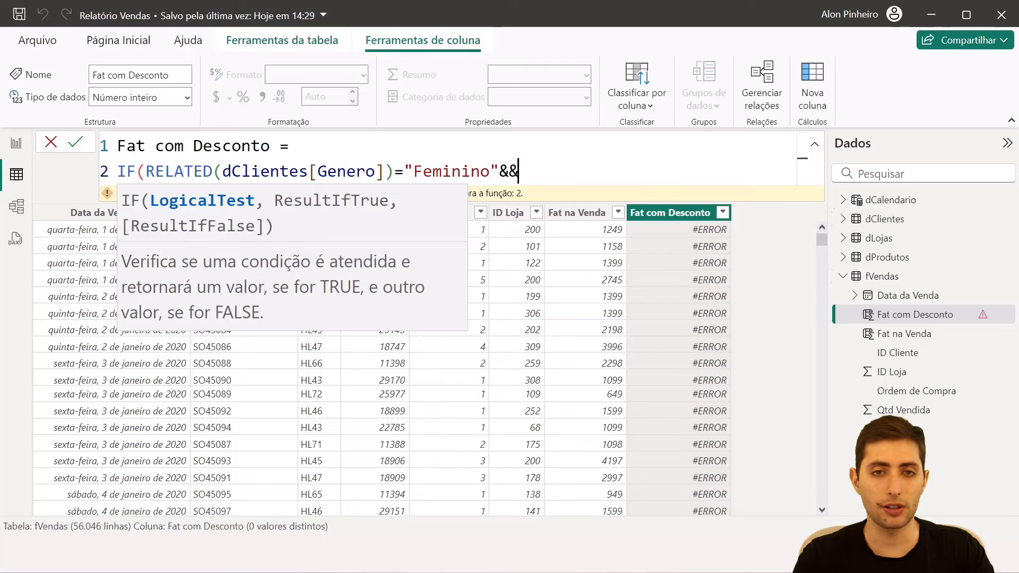
Break the formula after IF( so that the RELATED gender condition sits on its own indented line
key("ctrl+Left")
key("ctrl+Left")
key("ctrl+Left")
key("ctrl+Left")
key("ctrl+Left")
key("ctrl+Left")
key("ctrl+Left")
key("ctrl+Left")
key("ctrl+Left")
key("ctrl+Left")
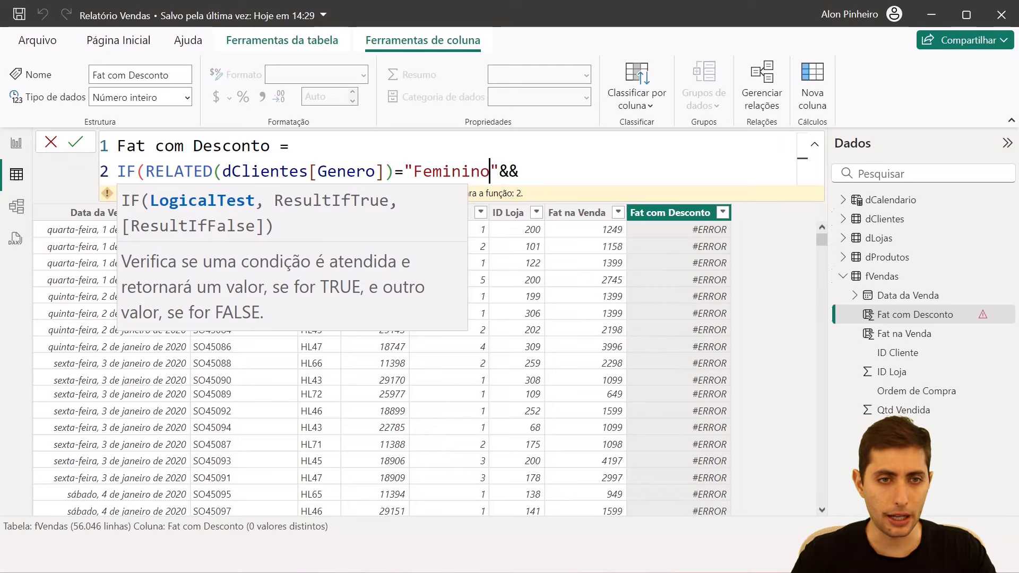
key("ctrl+Right")
key("ctrl+Right")
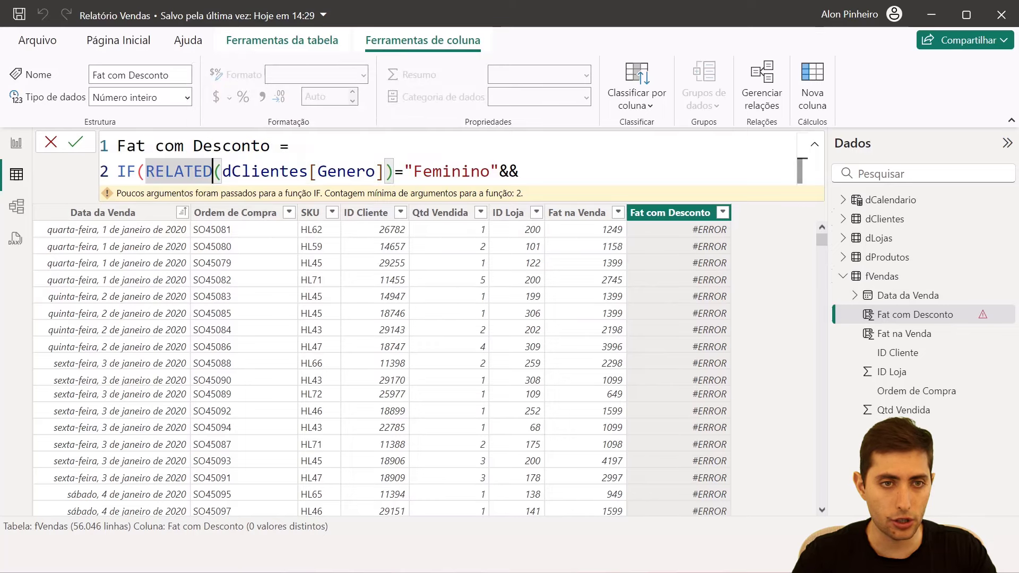
key("shift+Return")
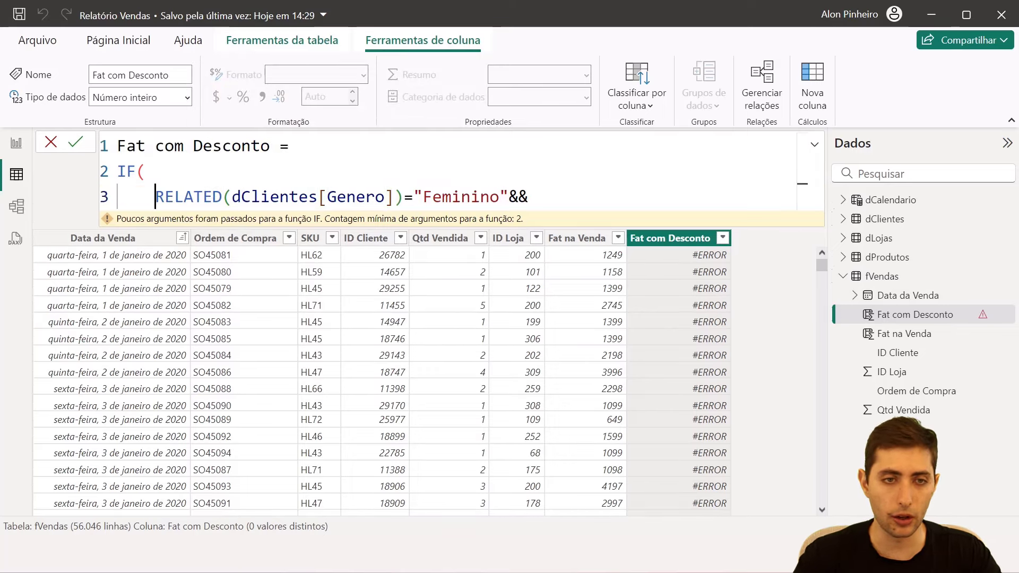
key("ctrl+z")
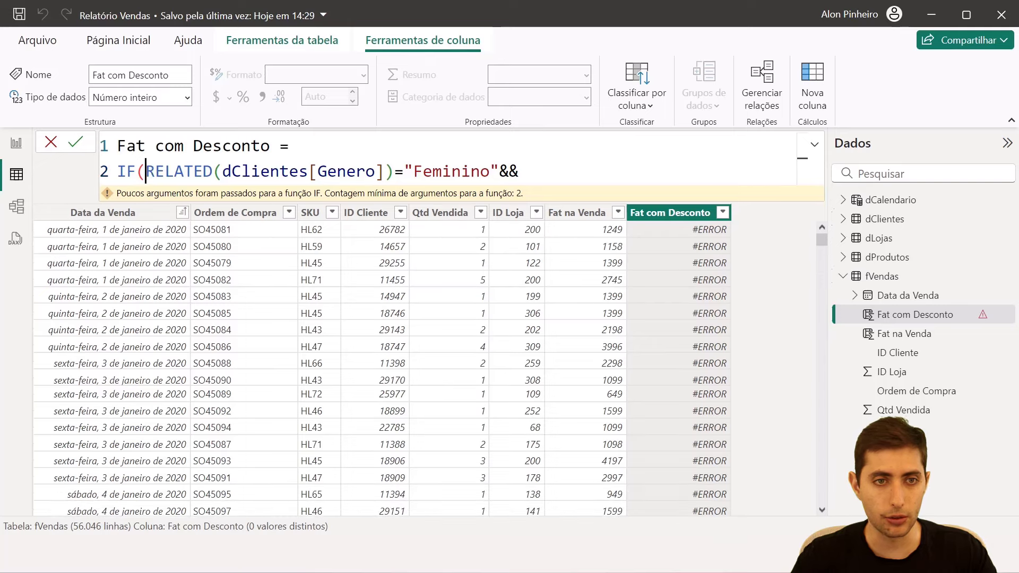
key("shift+Return")
key("End")
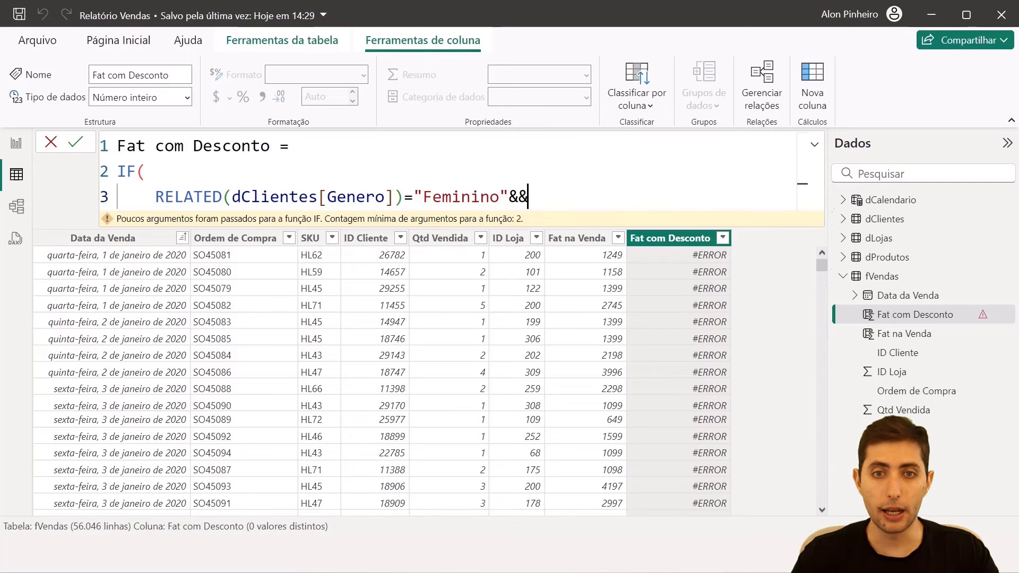
Start a second condition on a new formula line with RELATED(dClientes[Num Filhos]
key("shift+Return")
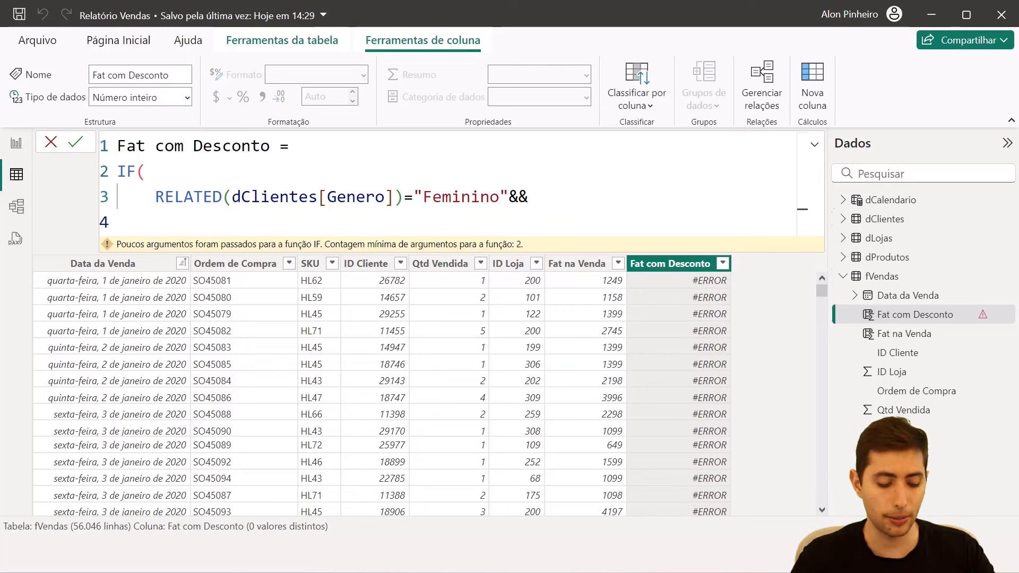
type("relate")
key("Tab")
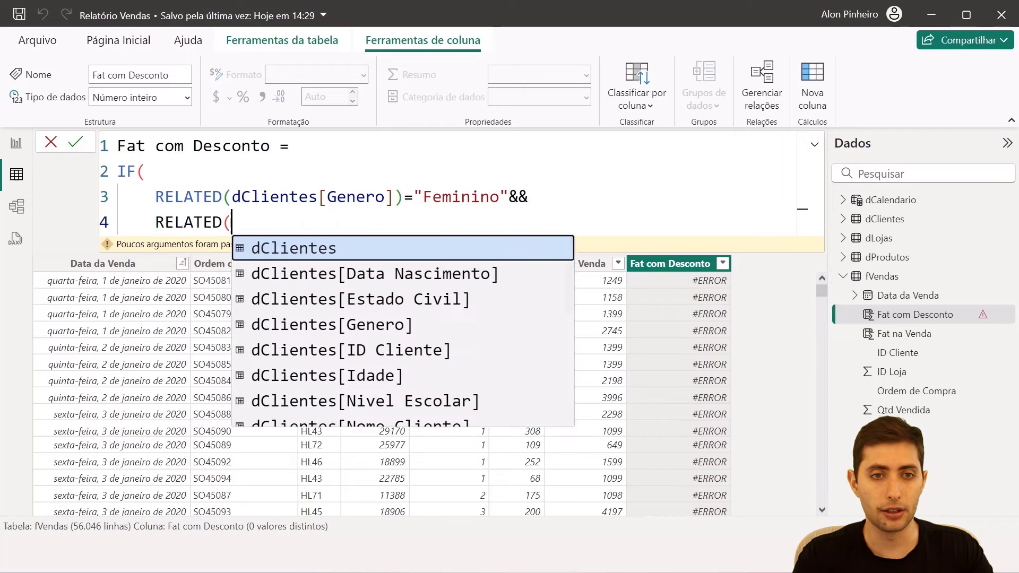
type("num")
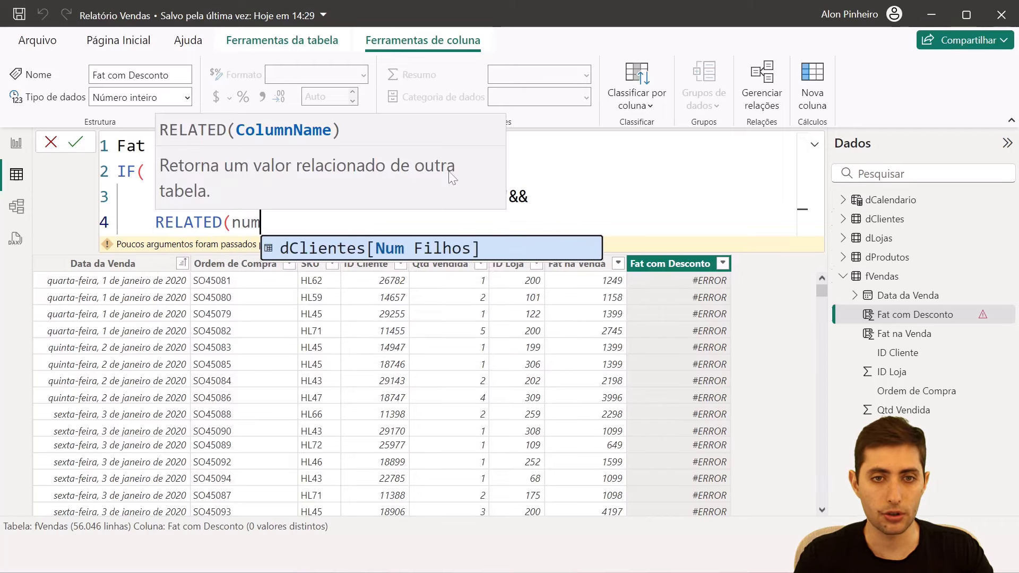
key("Tab")
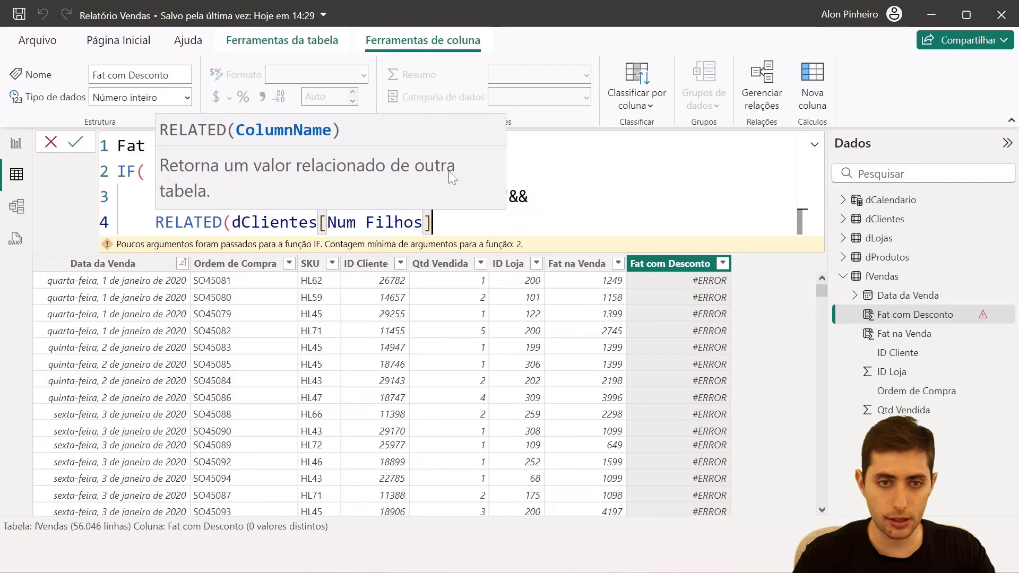
Delete the dClientes[Num Filhos] reference inside RELATED and insert the same column again
key("ctrl+shift+Left")
key("ctrl+shift+Left")
key("ctrl+shift+Left")
key("ctrl+shift+Left")
key("ctrl+shift+Right")
key("ctrl+shift+Right")
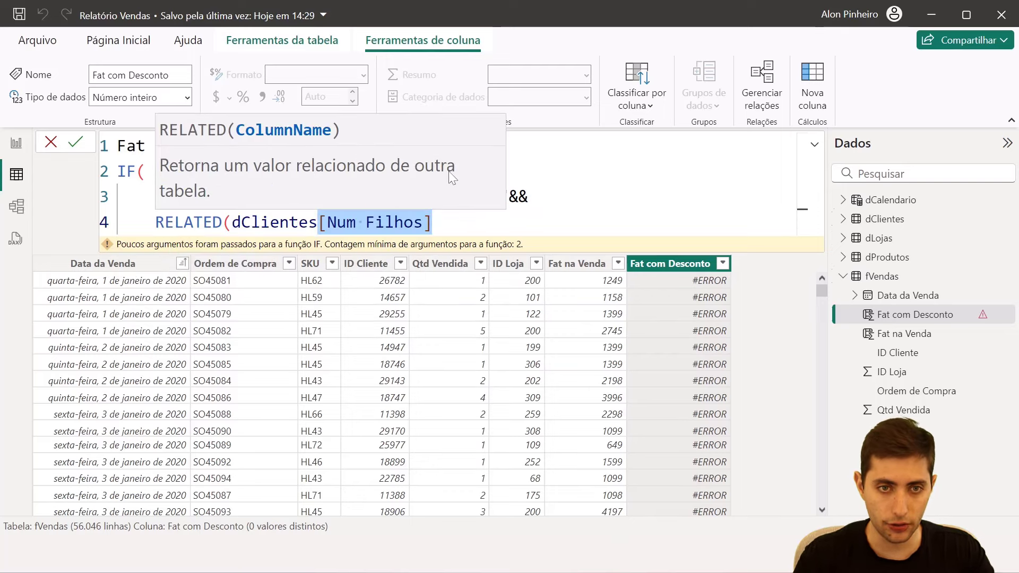
key("BackSpace")
key("BackSpace")
key("BackSpace")
key("BackSpace")
key("BackSpace")
key("BackSpace")
key("BackSpace")
key("BackSpace")
key("BackSpace")
key("BackSpace")
type("num")
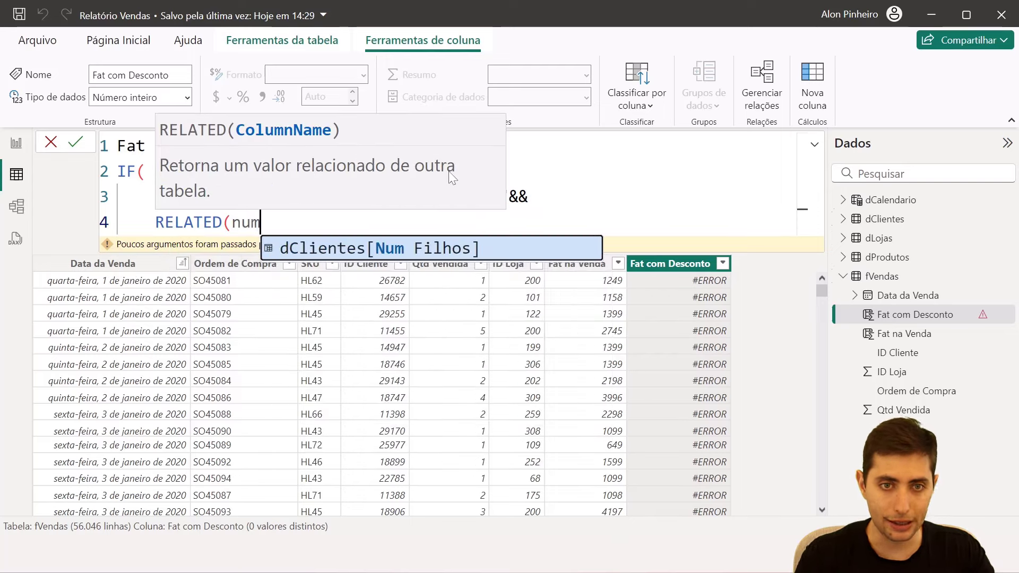
key("Tab")
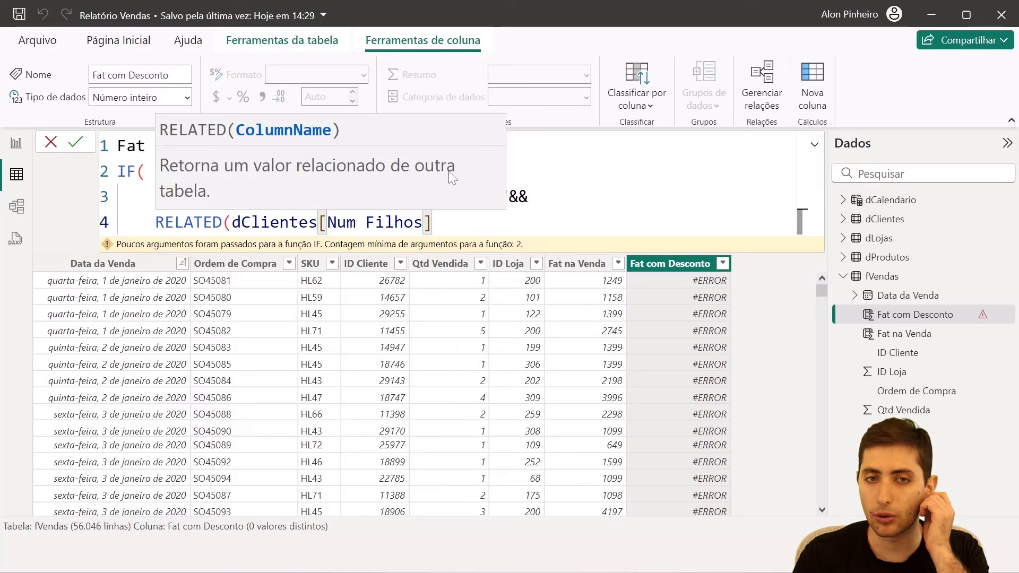
Add the comparison >0 after dClientes[Num Filhos], without a closing parenthesis behind the zero
type(">")
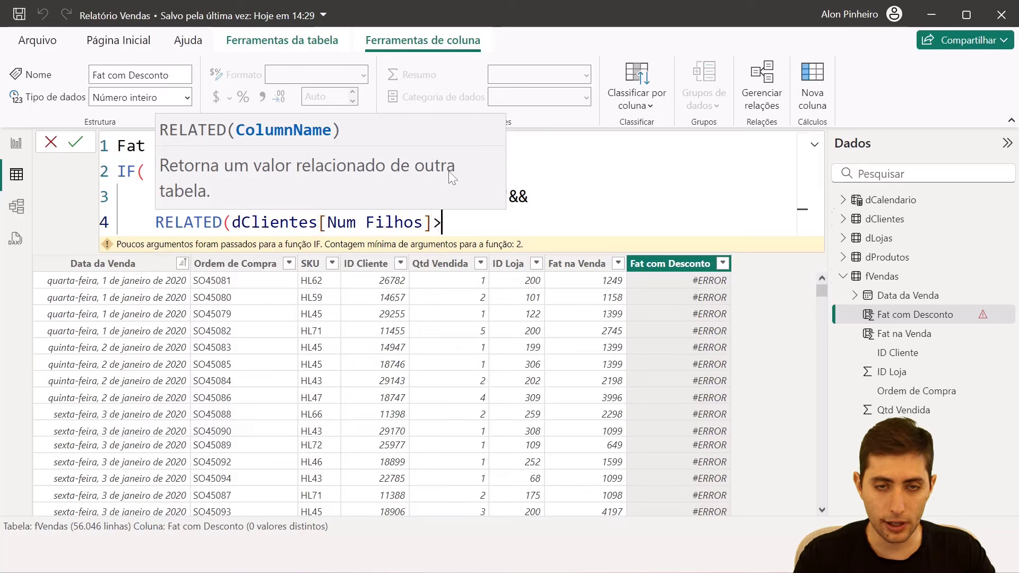
type("=")
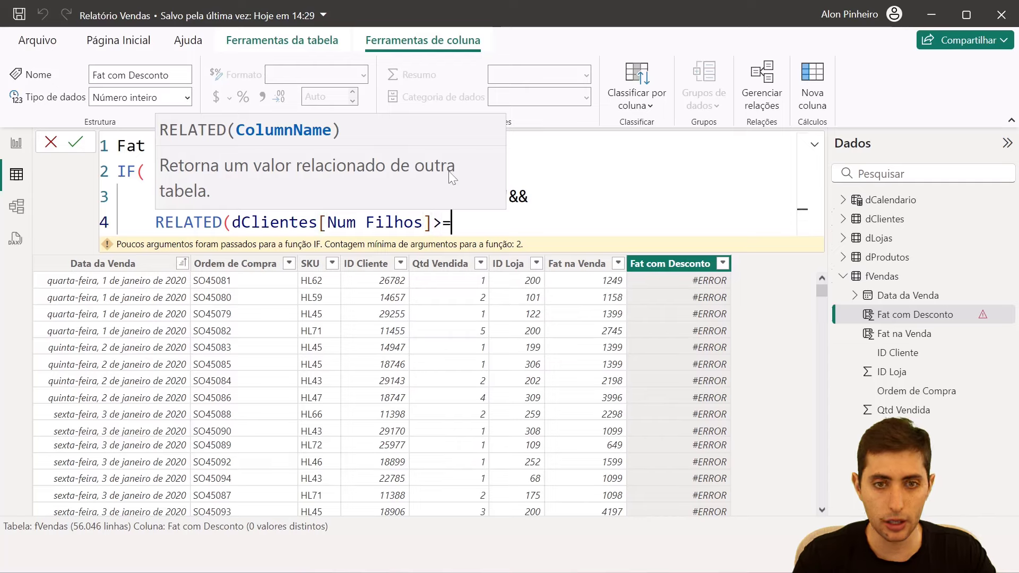
type("1")
key("BackSpace")
key("BackSpace")
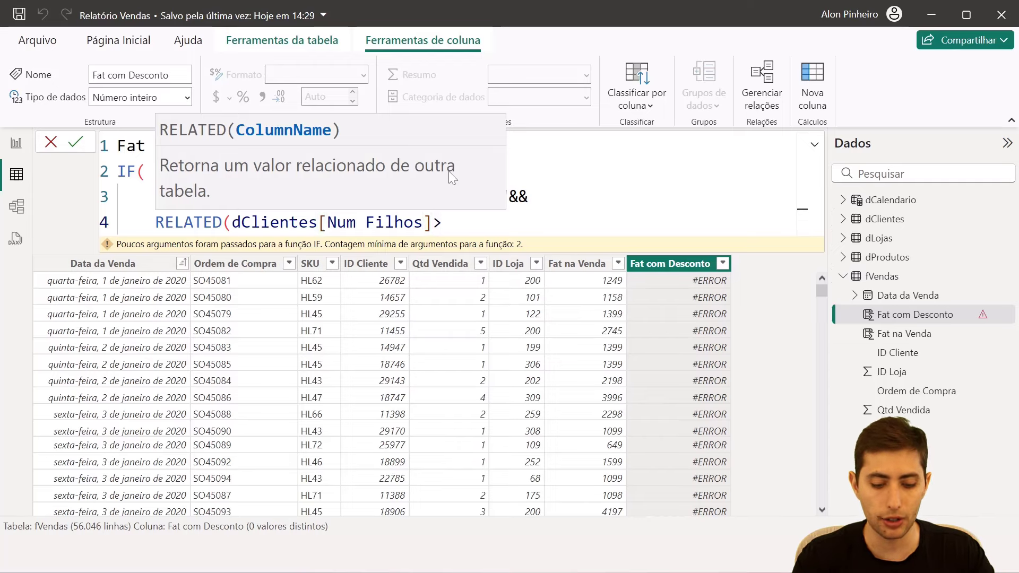
type("0)")
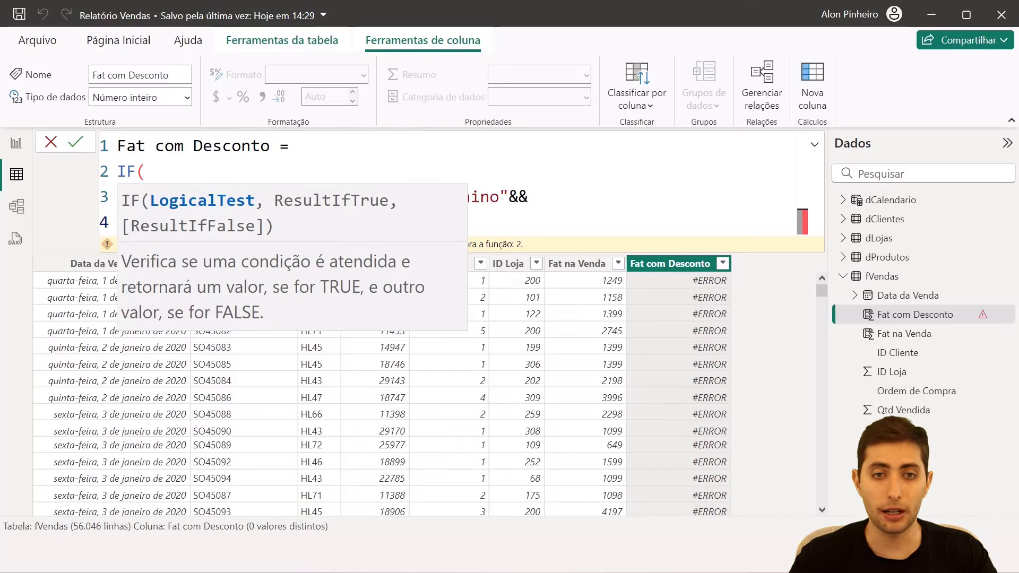
key("BackSpace")
key("Left")
key("Left")
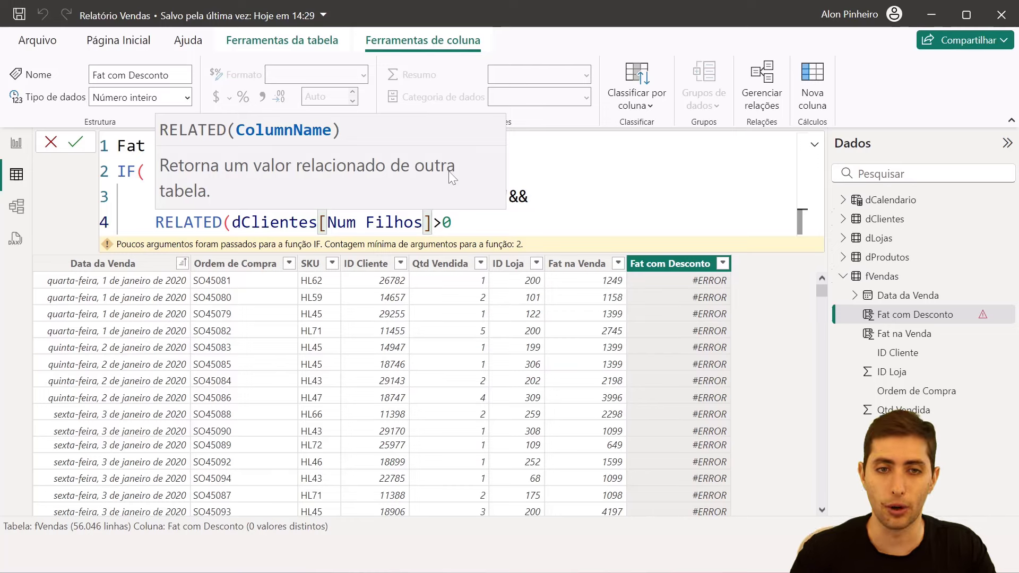
Highlight the parts of the second condition and close the RELATED parenthesis directly after dClientes[Num Filhos]
key("Home")
key("ctrl+shift+Right")
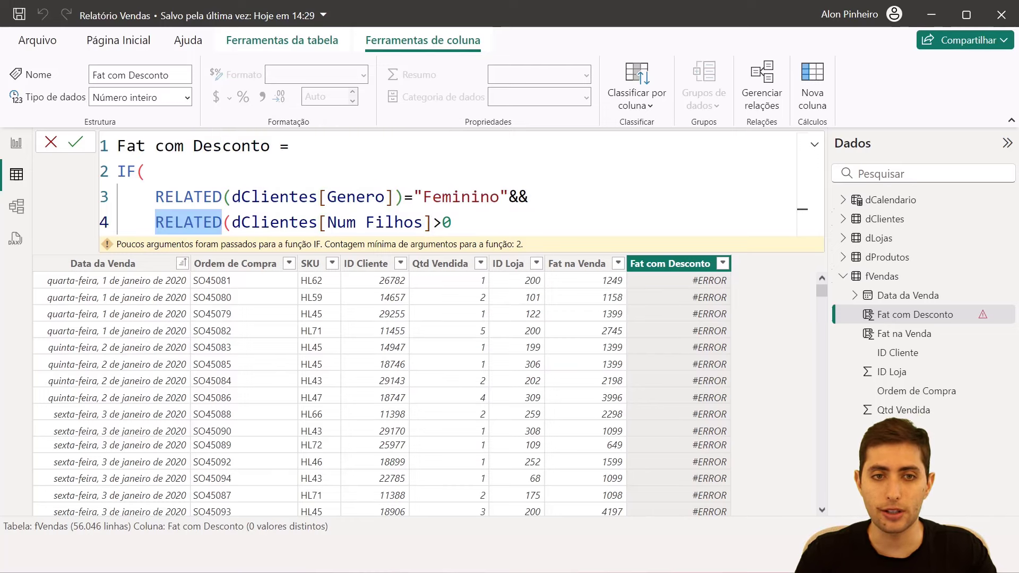
key("shift+Right")
key("shift+Right")
key("shift+Right")
key("shift+Right")
key("shift+Right")
key("shift+Right")
key("shift+Right")
key("shift+Right")
key("shift+Right")
key("shift+Right")
key("shift+Right")
key("shift+Right")
key("shift+Right")
key("shift+Right")
key("shift+Right")
key("shift+Right")
key("shift+Right")
key("shift+Right")
key("shift+Right")
key("shift+Right")
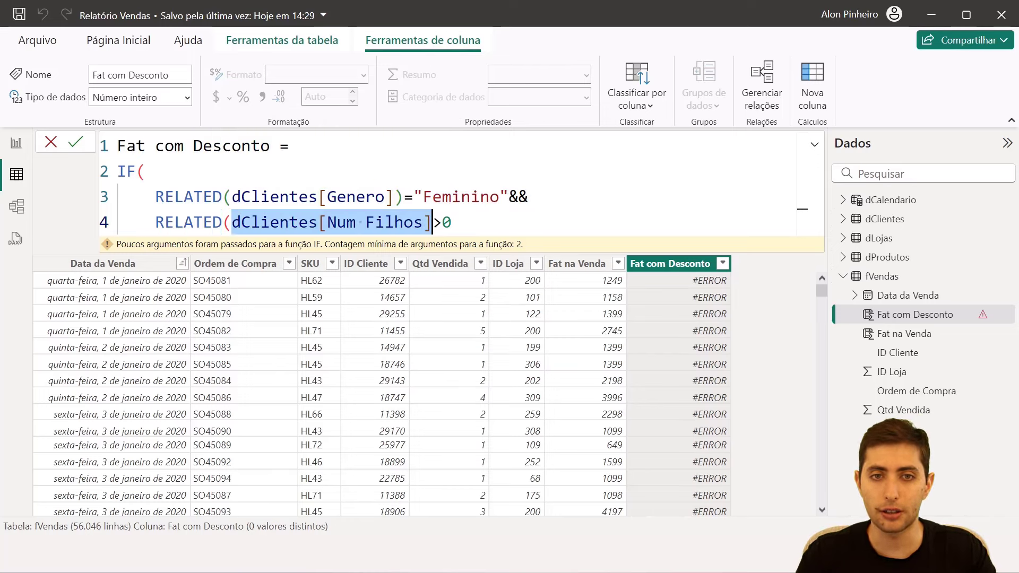
key("Right")
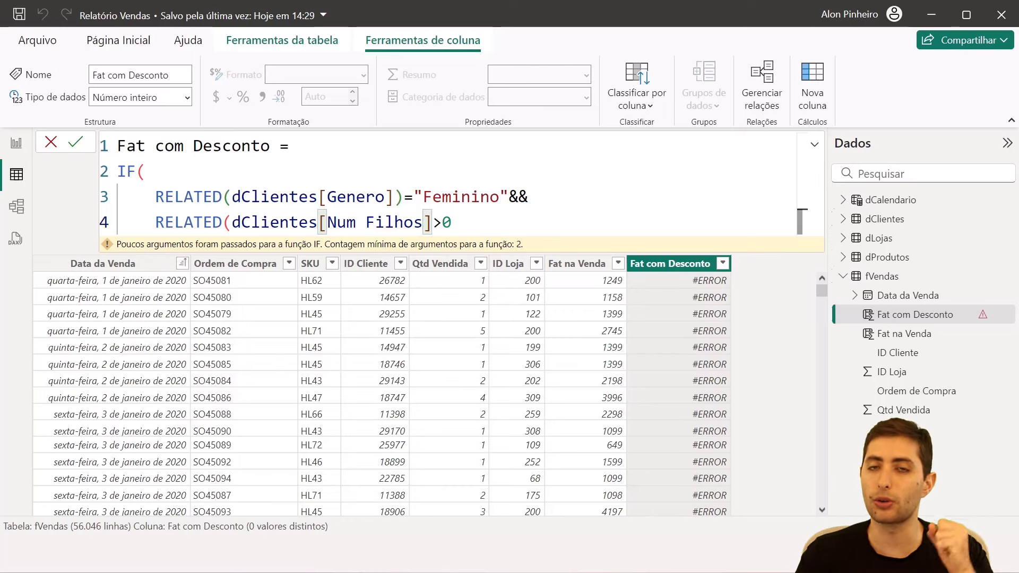
type(")")
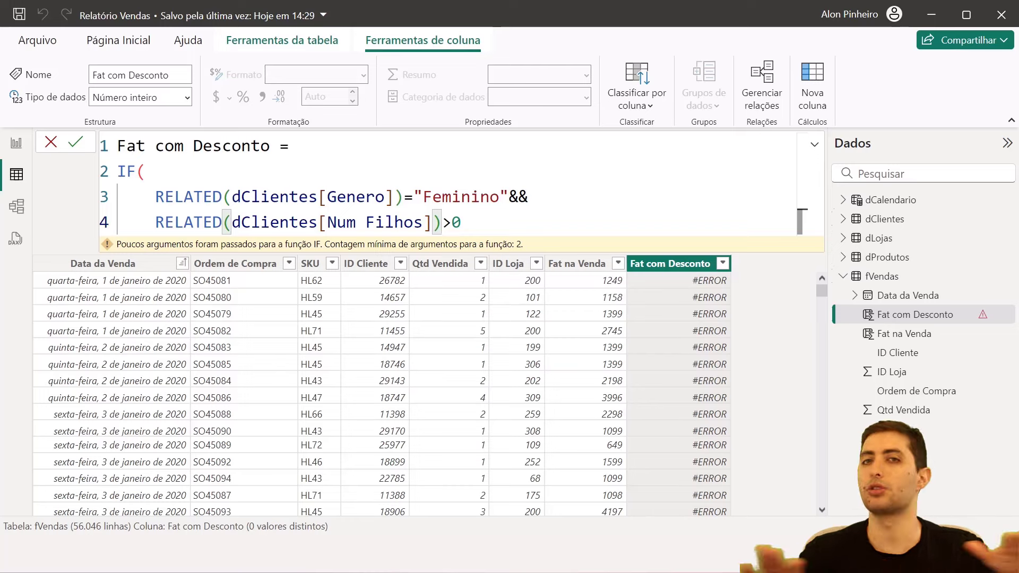
Highlight the Num Filhos expression and its >0 comparison, and append && with a new formula line
left_click_drag(155, 221, 442, 222)
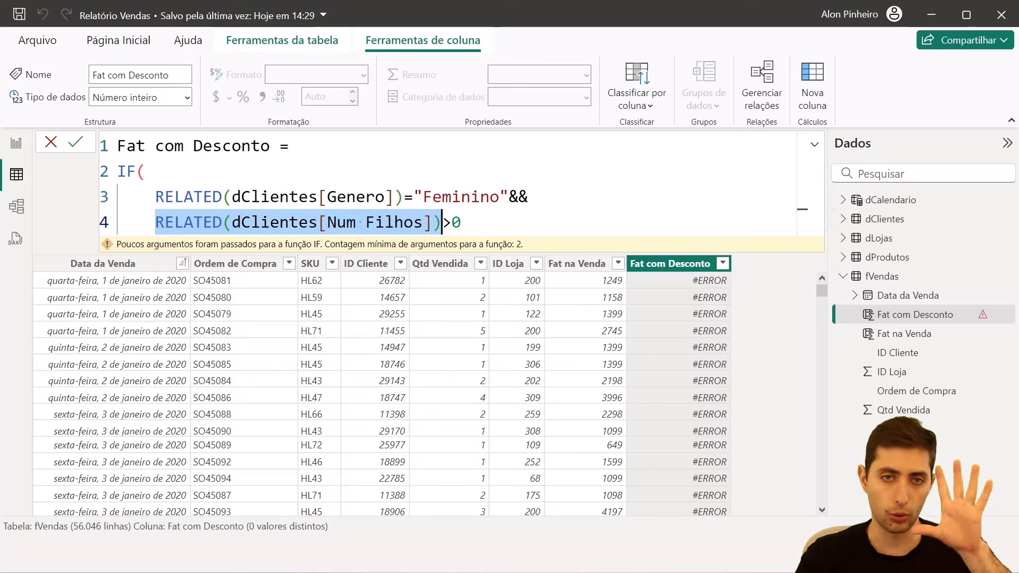
key("Right")
key("shift+Right")
key("shift+Right")
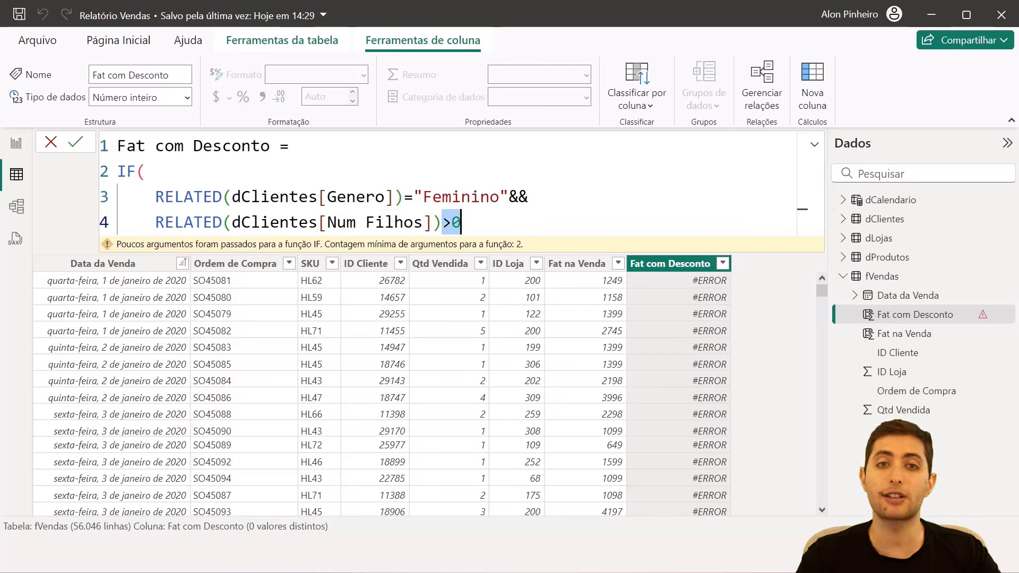
key("Right")
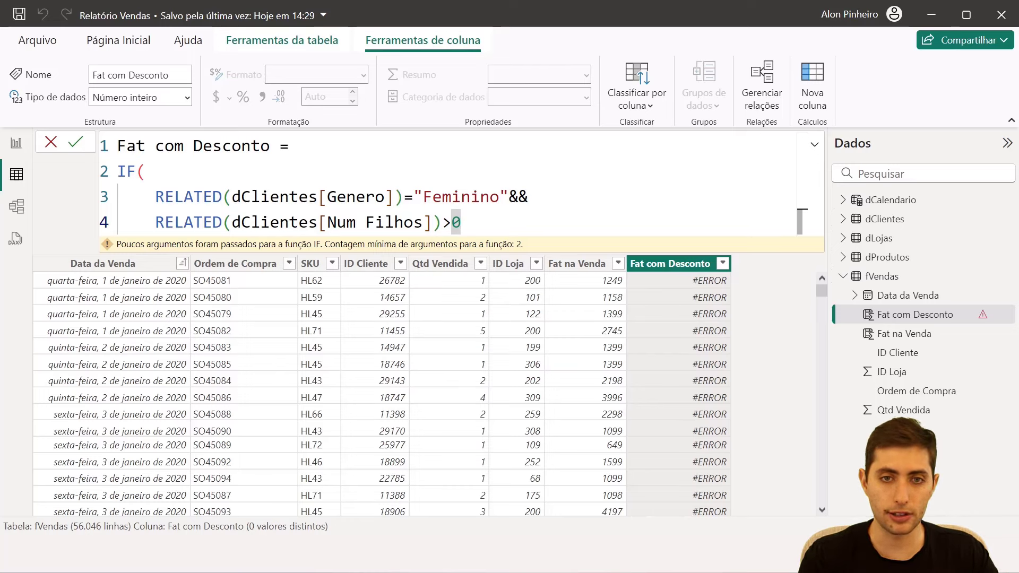
type("&&")
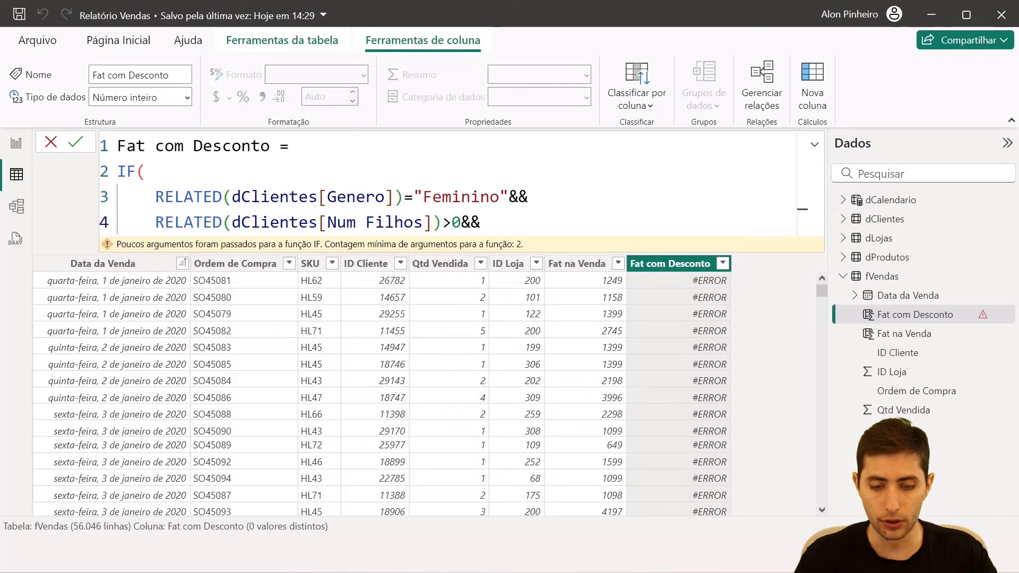
key("shift+Return")
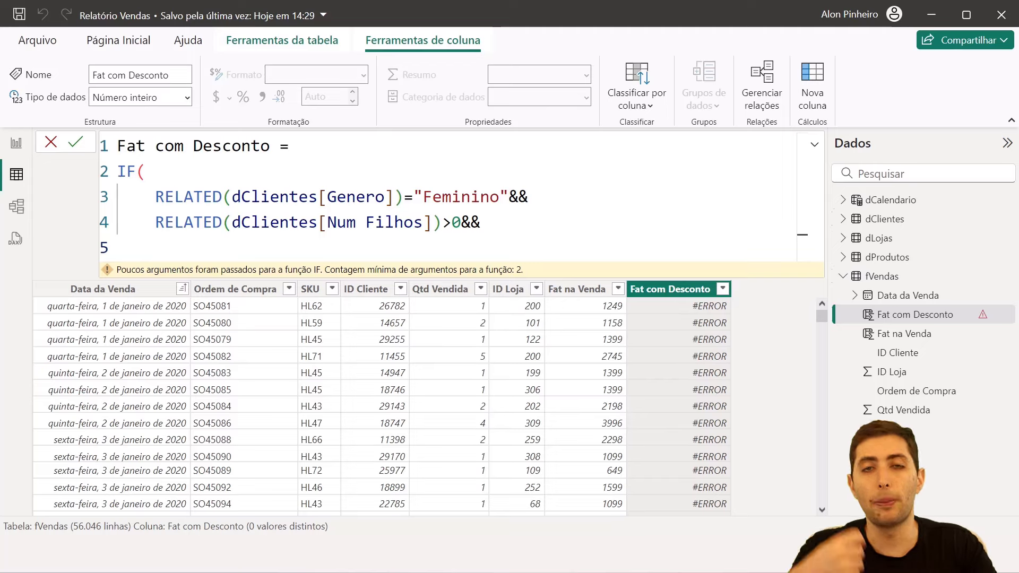
Add MONTH(fVendas[Data da Venda]) as the third condition on line 5 of the IF formula
type("m")
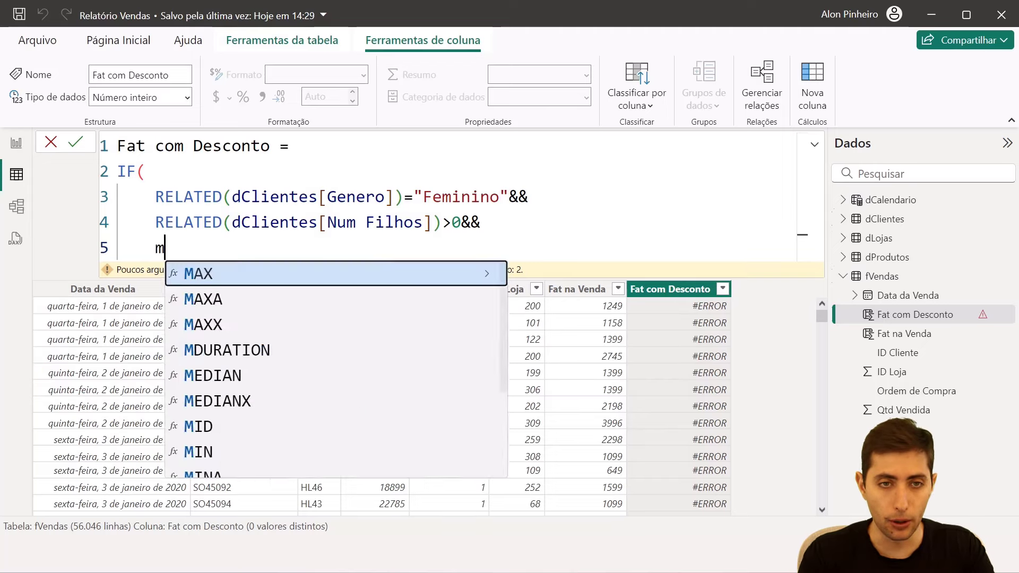
type("onth")
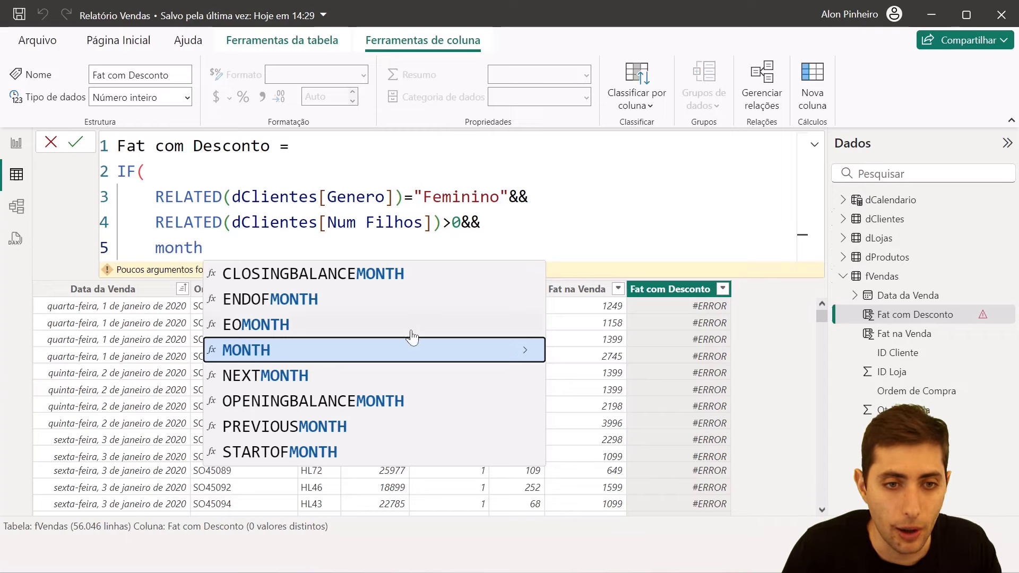
left_click(236, 351)
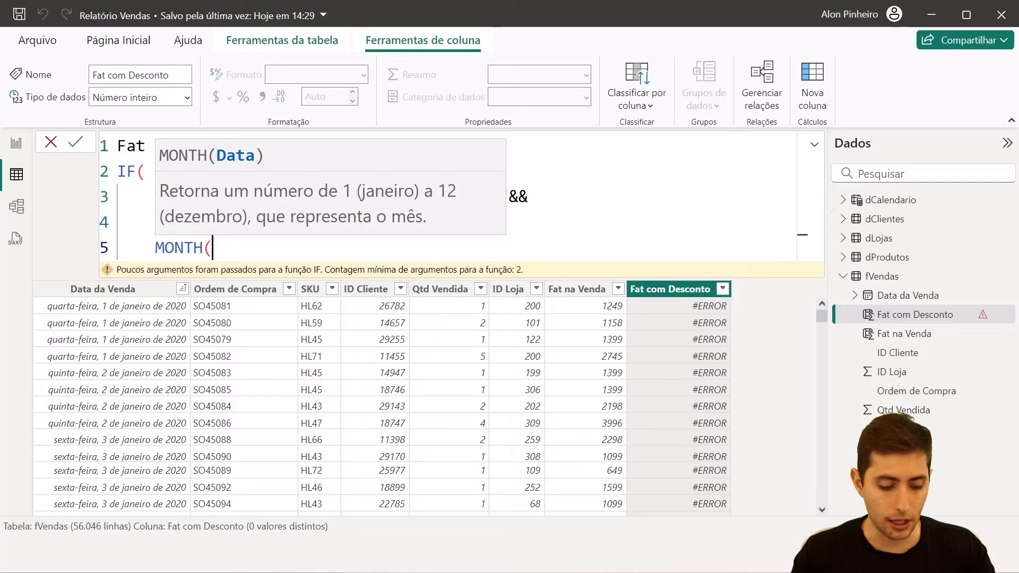
type("data ")
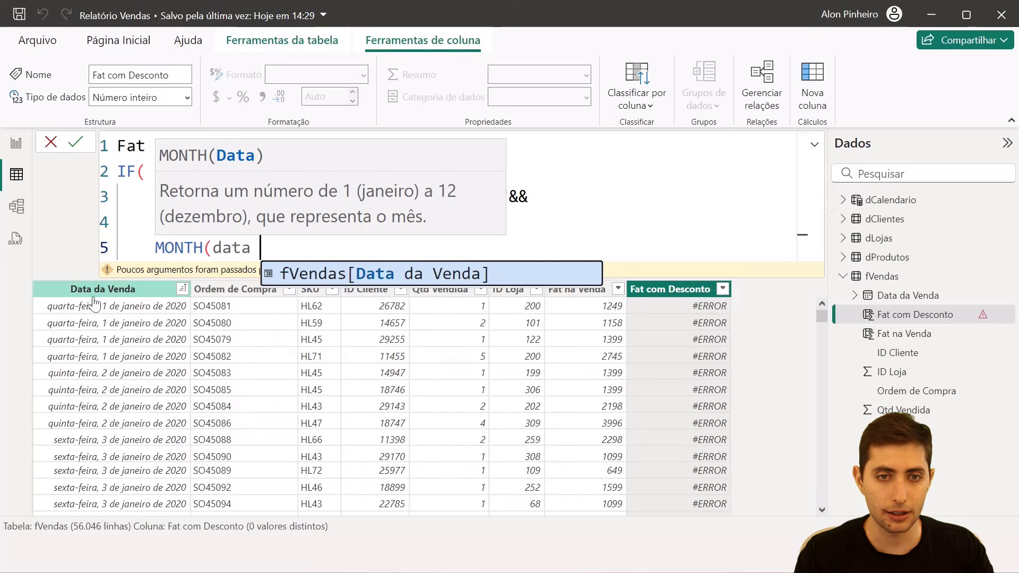
type("da ve")
key("Tab")
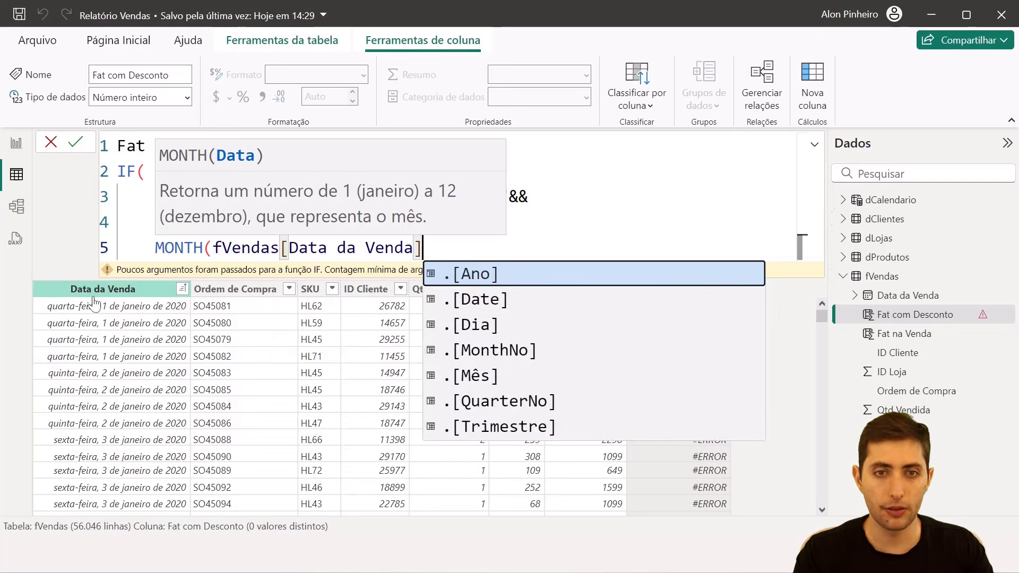
type(")")
left_click_drag(155, 248, 435, 246)
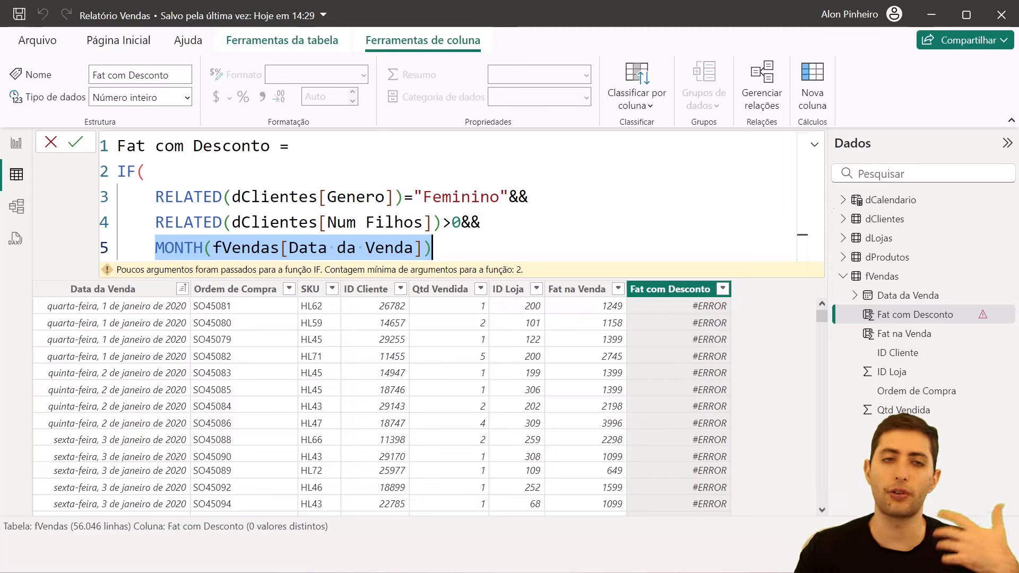
left_click(437, 248)
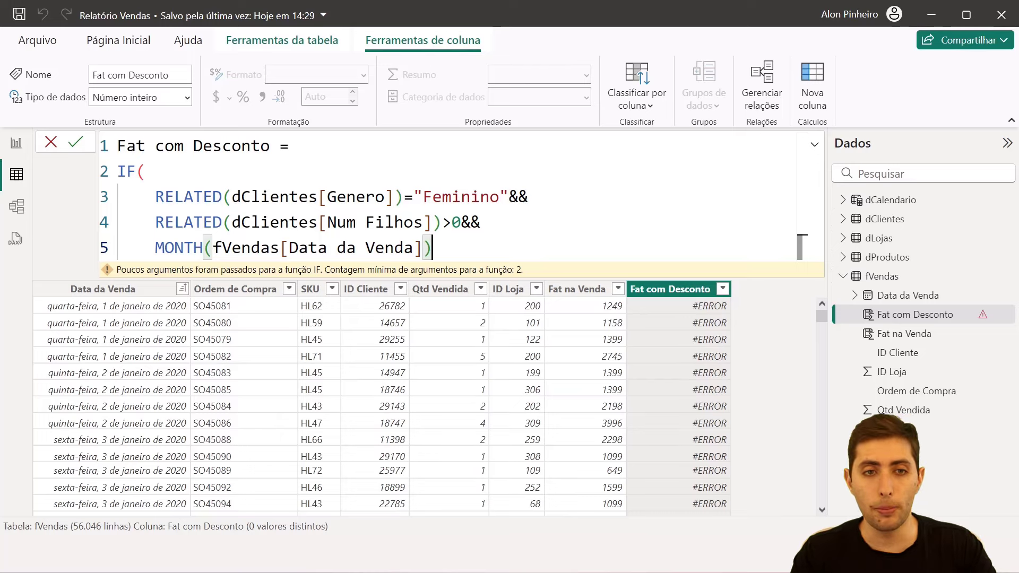
Highlight the date column inside MONTH and append the comparison =5 to the end of the month condition
key("shift+Right")
key("shift+Right")
key("shift+Right")
key("shift+Right")
key("shift+Right")
key("Right")
key("Right")
key("shift+Right")
key("shift+Right")
key("shift+Right")
key("shift+Right")
key("shift+Right")
key("shift+Right")
key("shift+Right")
key("shift+Right")
key("shift+Right")
key("shift+Right")
key("shift+Right")
key("shift+Right")
key("shift+Right")
key("shift+Right")
key("shift+Right")
key("shift+Right")
key("shift+Right")
key("shift+Right")
key("shift+Right")
key("shift+Right")
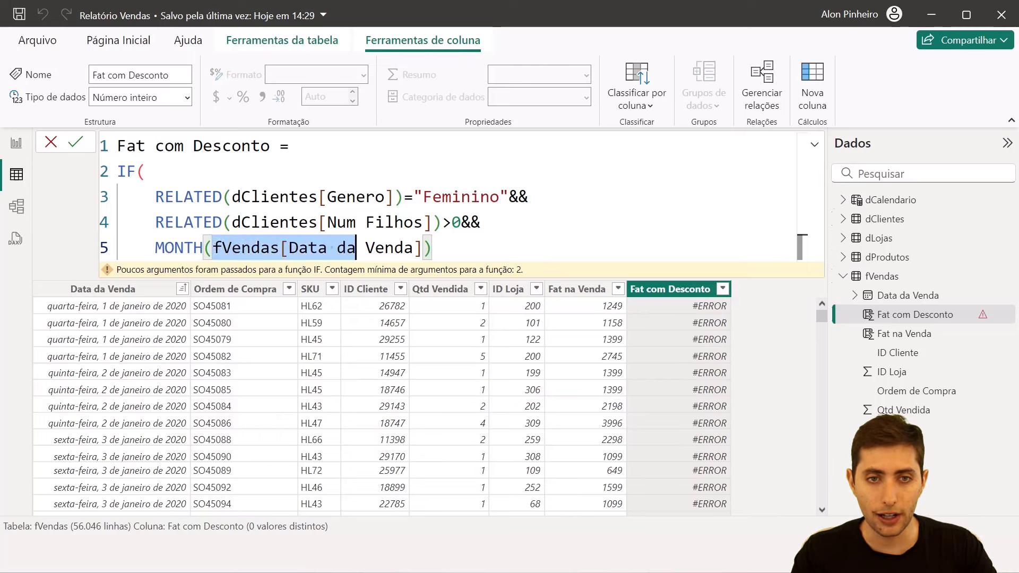
key("End")
type("=5")
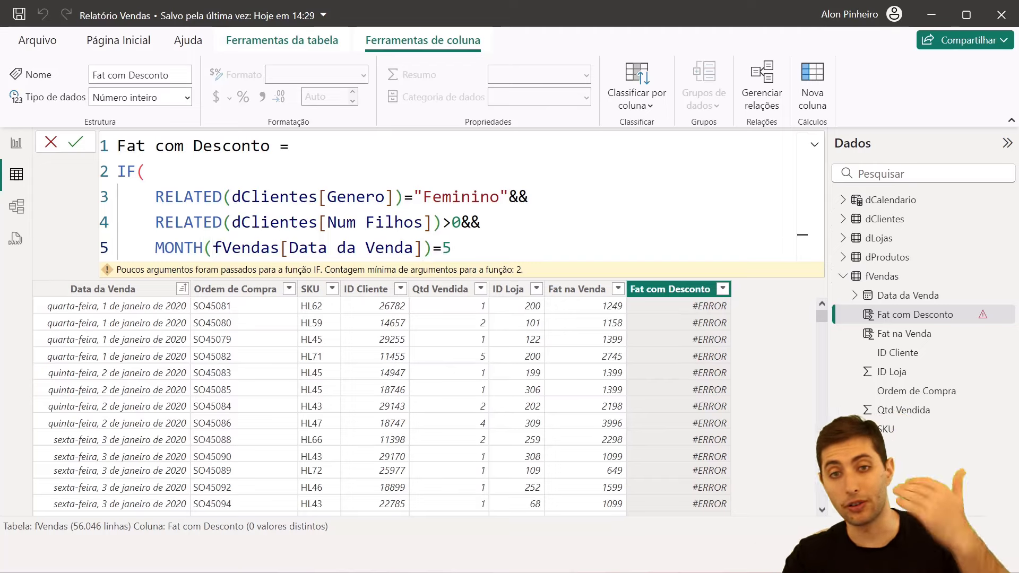
Highlight the IF conditions on lines 3 to 5, from the Genero test through the month comparison
left_click(155, 197)
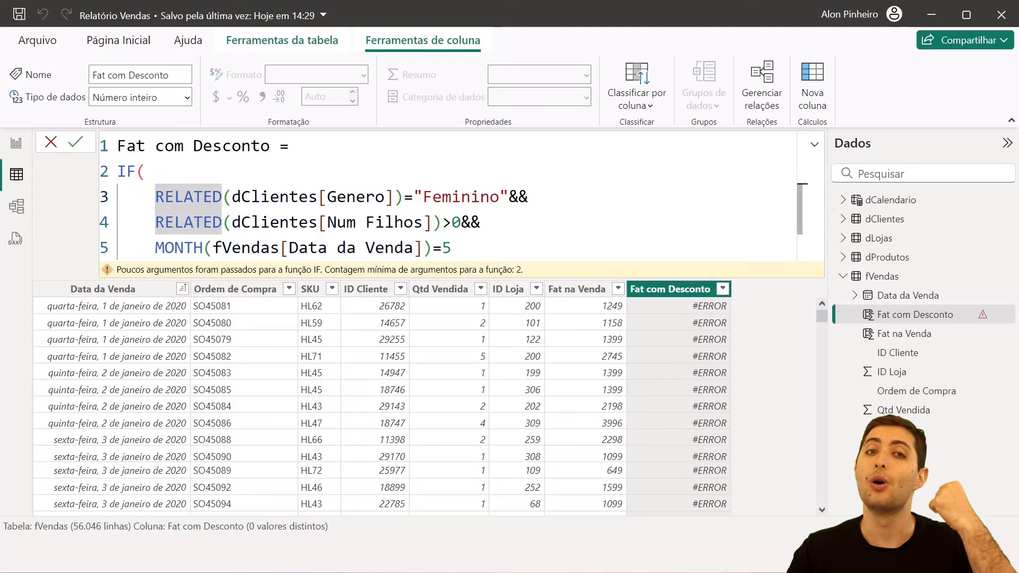
left_click_drag(155, 197, 155, 248)
left_click(451, 248)
double_click(480, 197)
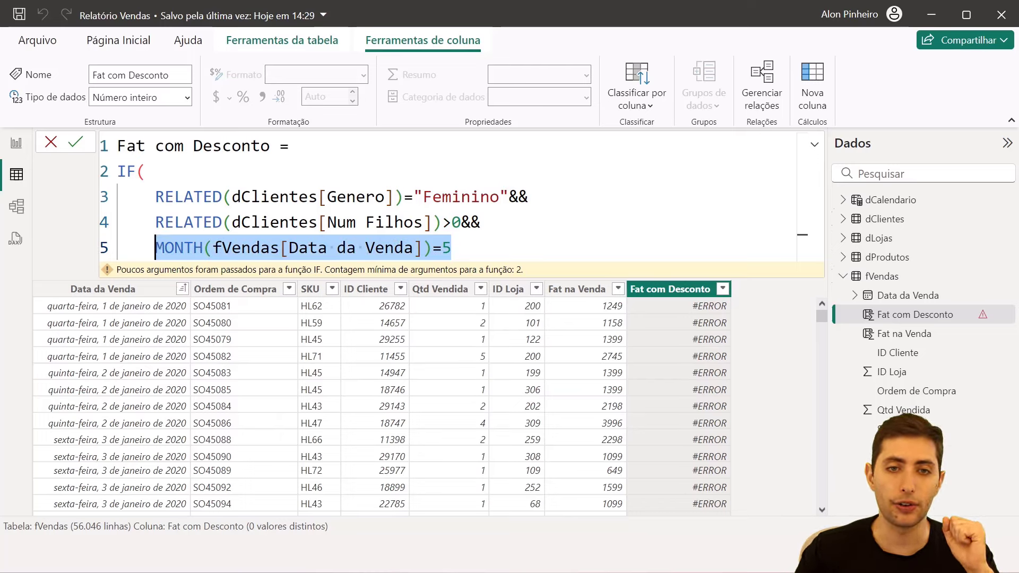
left_click(451, 247)
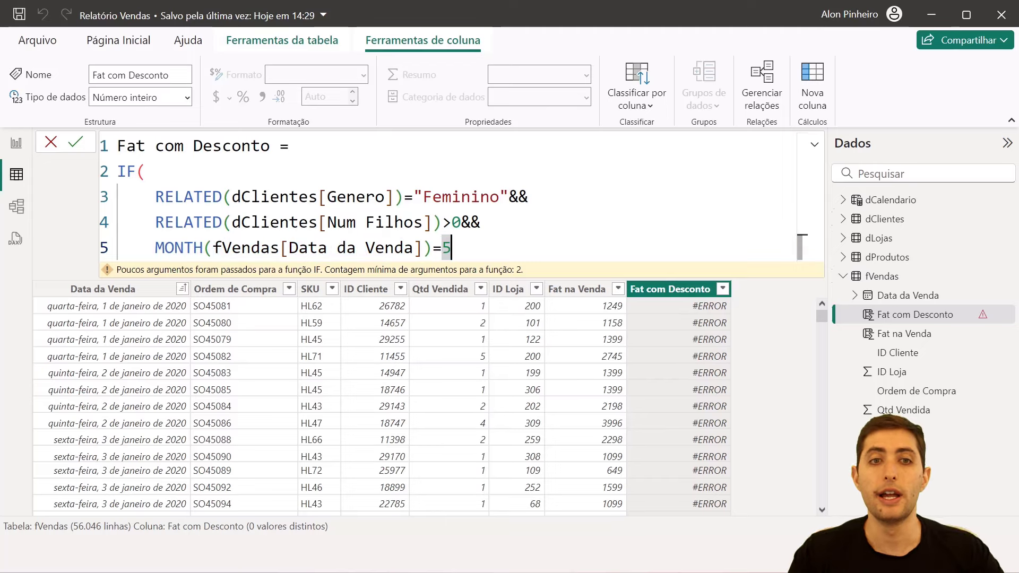
left_click_drag(155, 197, 451, 248)
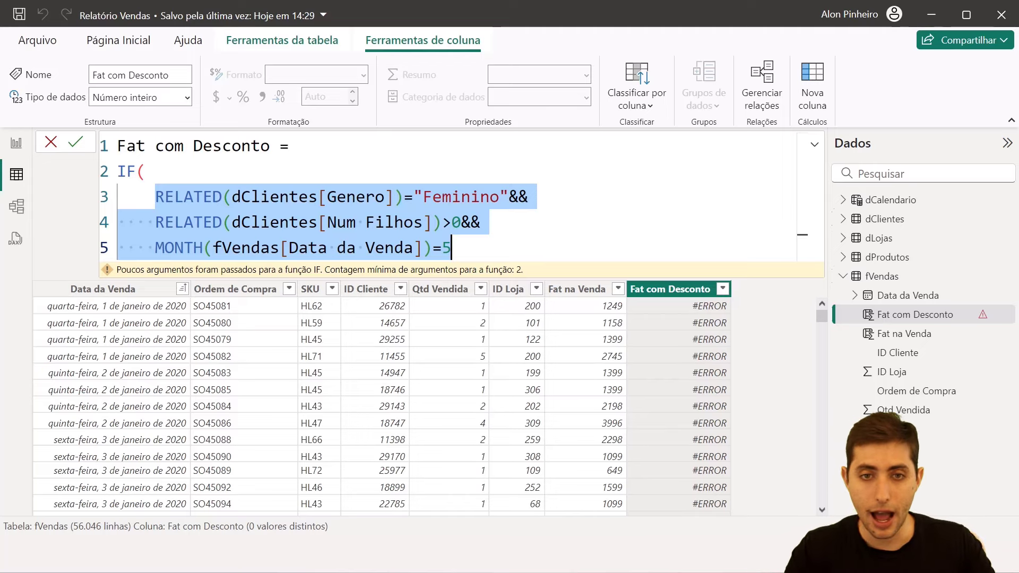
Close the logical test with a comma and begin the true result on a new line with fVendas[Qtd Vendida]*
left_click(452, 248)
type(",")
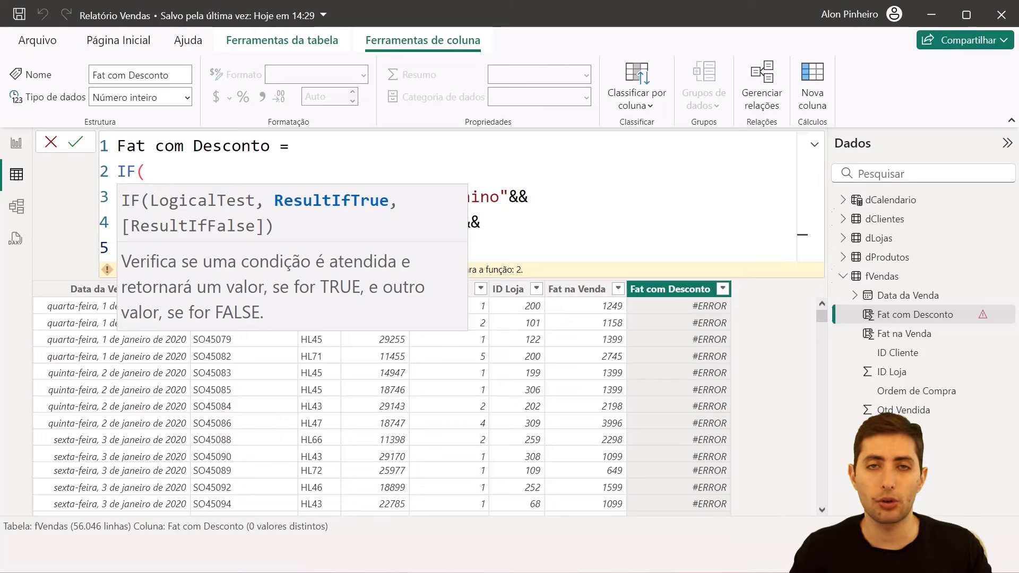
key("Escape")
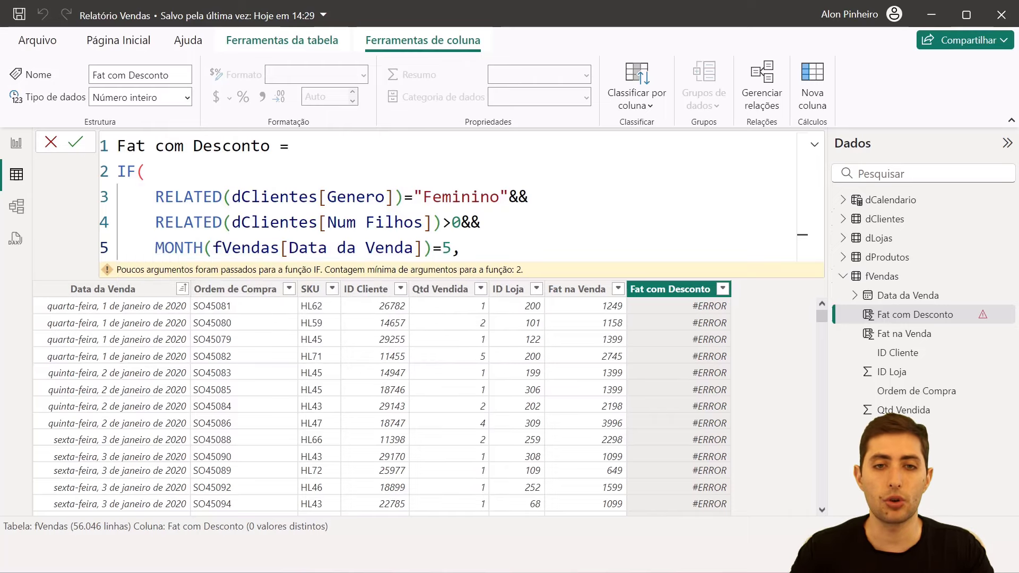
key("shift+Return")
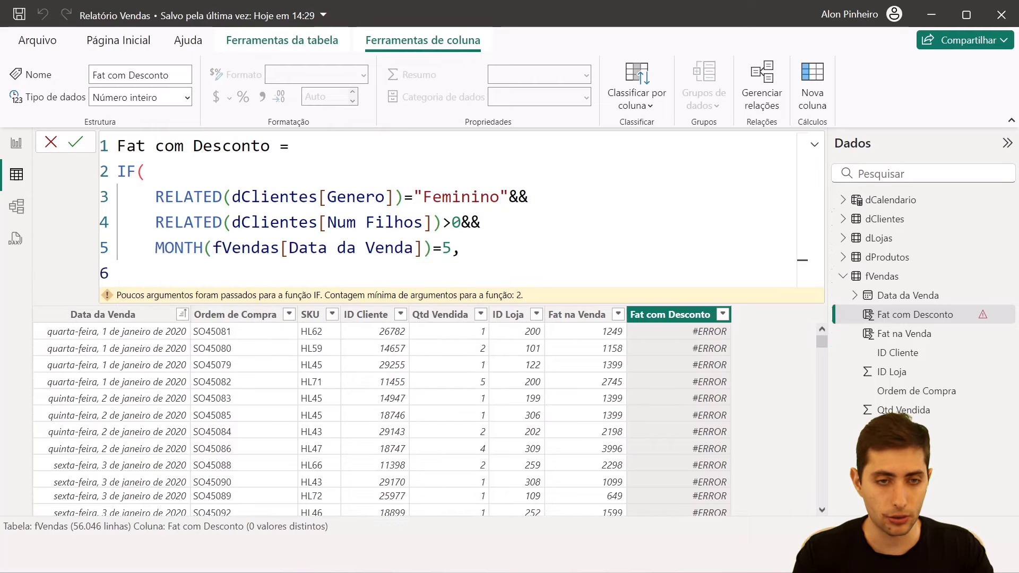
type("qtd ven")
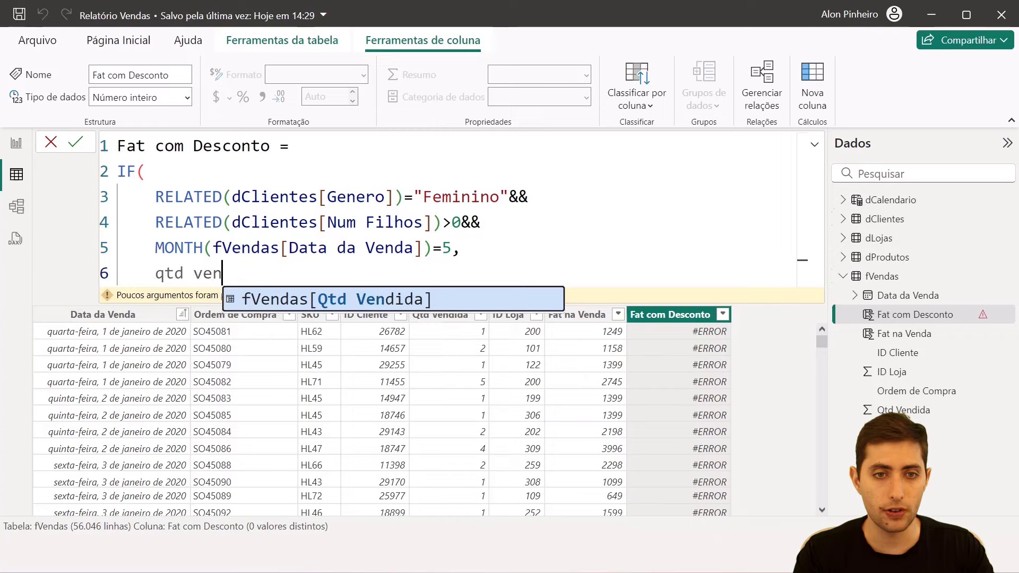
key("Tab")
type("*")
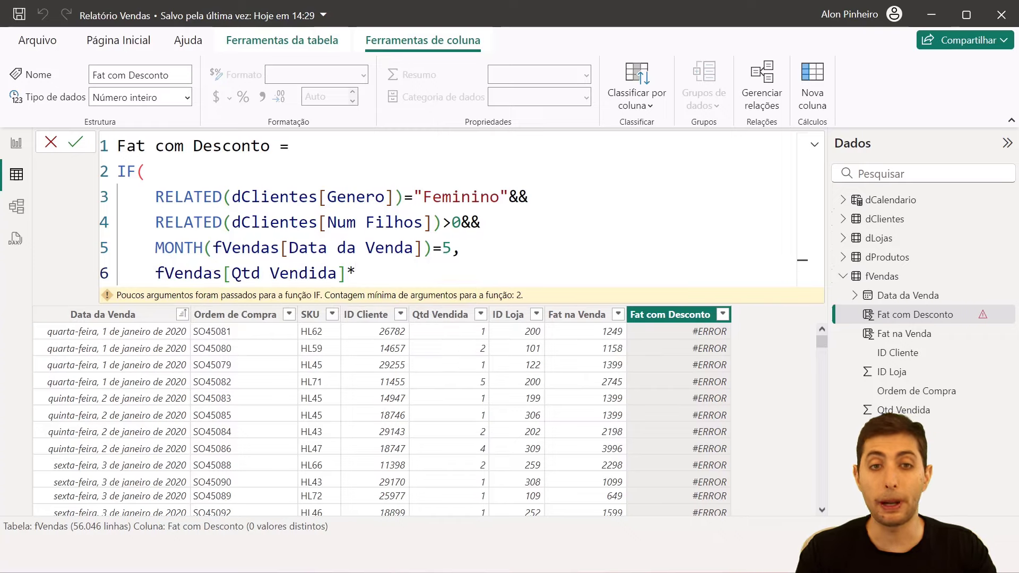
type("preco")
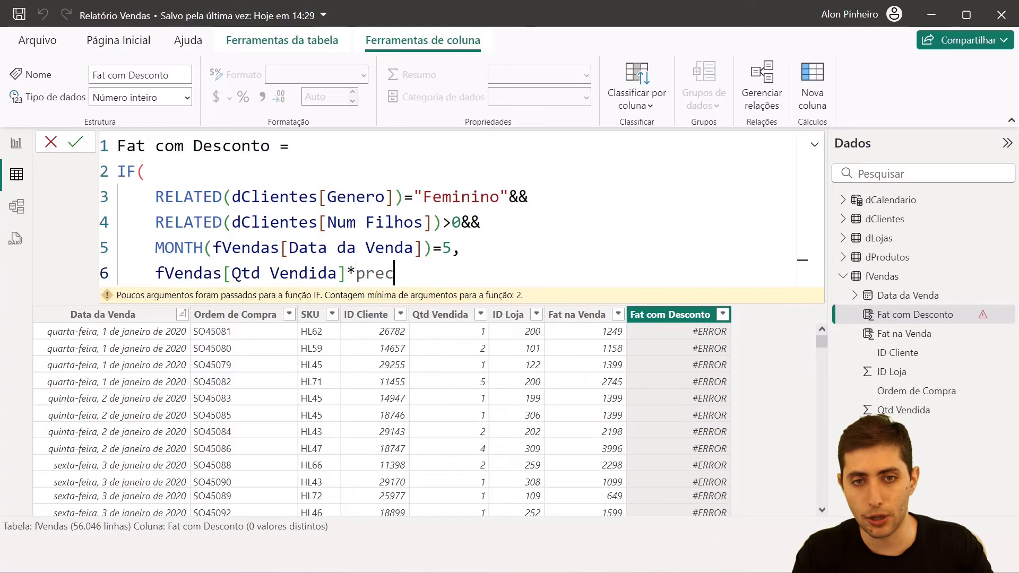
key("BackSpace")
key("BackSpace")
key("BackSpace")
key("BackSpace")
key("BackSpace")
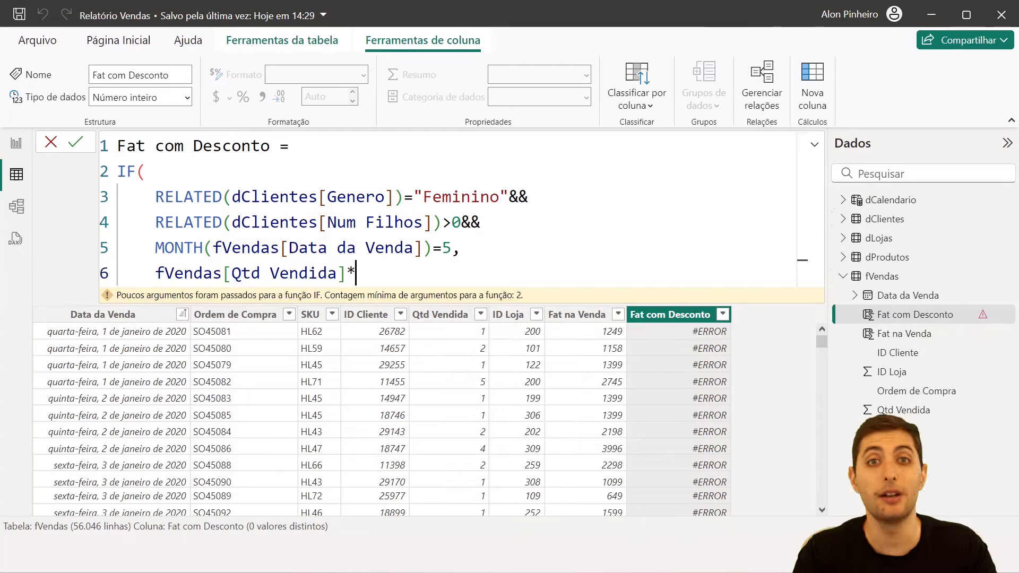
Complete the multiplication with RELATED(dProdutos[Preço Unitario]) and highlight the whole line 6 expression
type("rela")
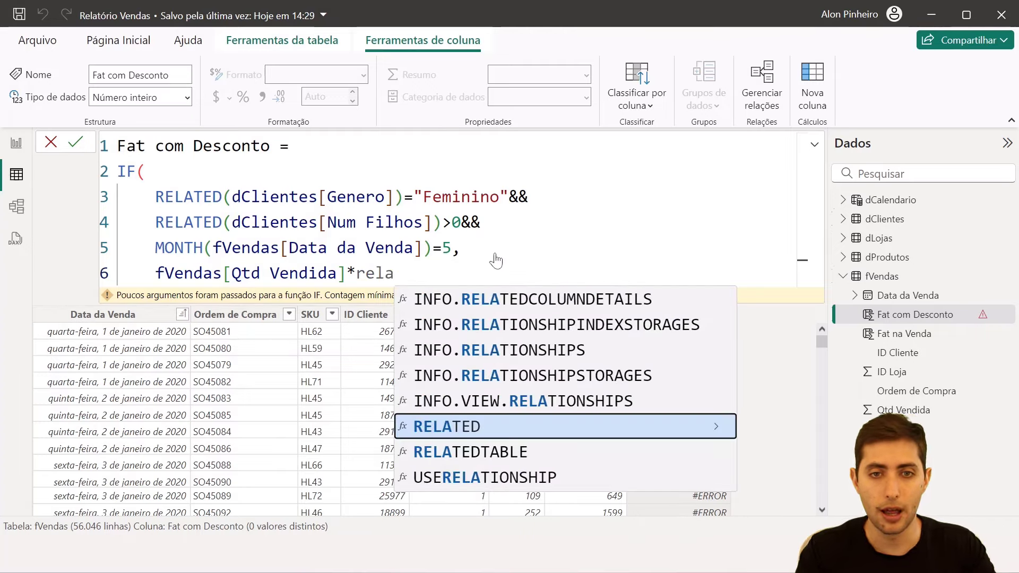
key("Tab")
type("pre")
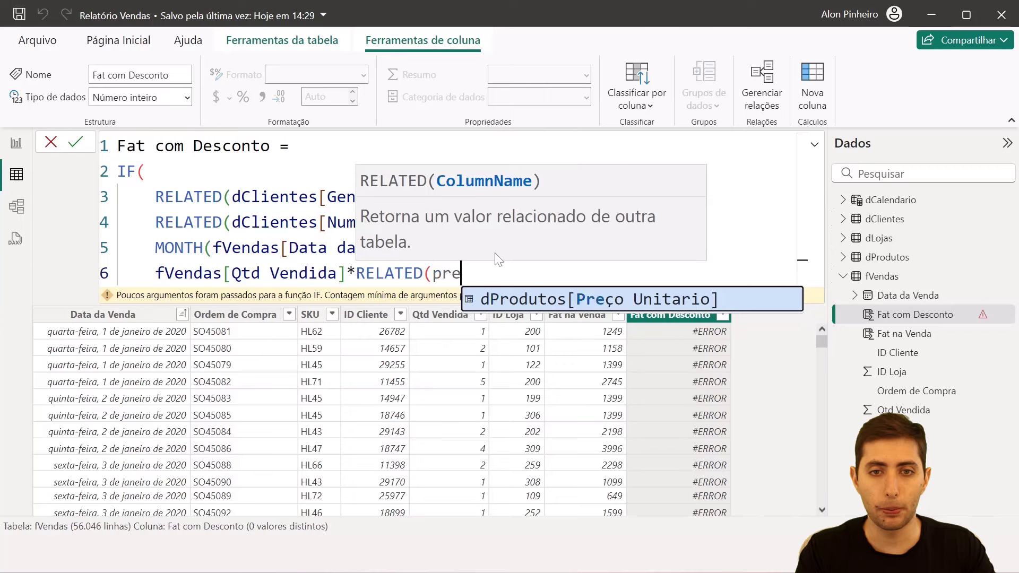
key("Tab")
type(")")
key("Escape")
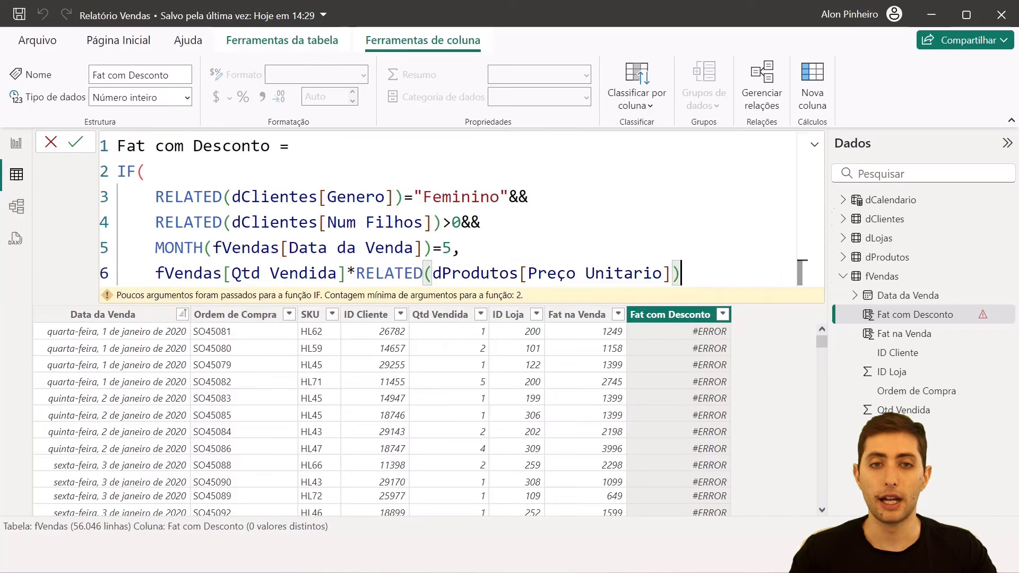
left_click_drag(155, 274, 682, 273)
left_click(684, 273)
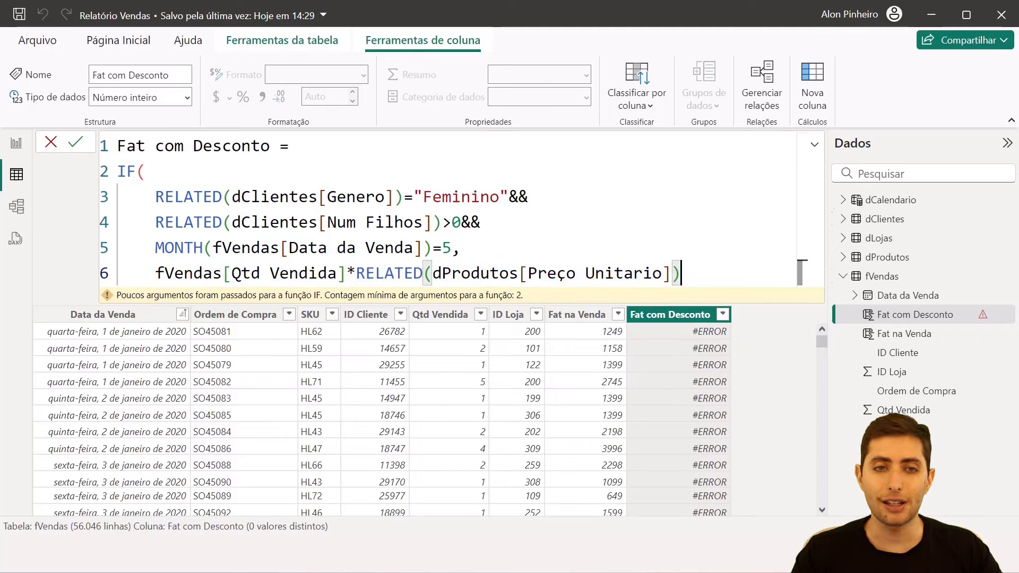
Highlight the three conditions and multiply the true result on line 6 by 0.85
left_click_drag(155, 197, 452, 248)
left_click(684, 274)
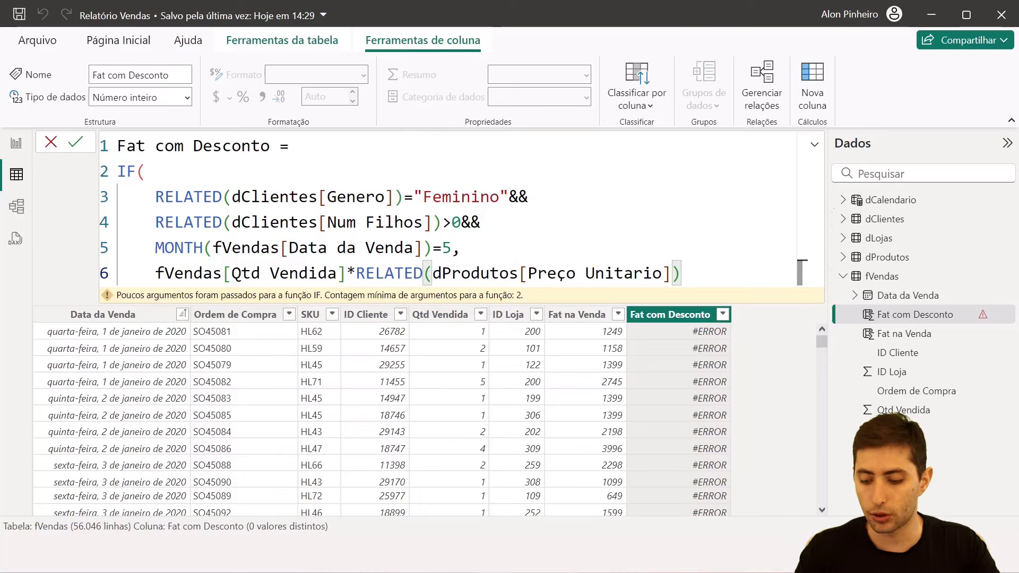
type("*")
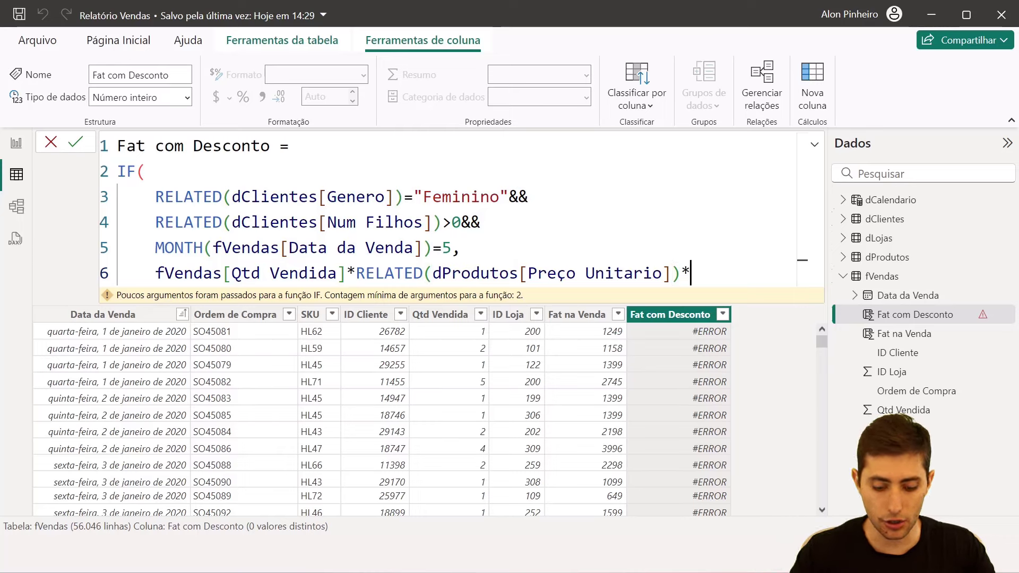
type("0.85")
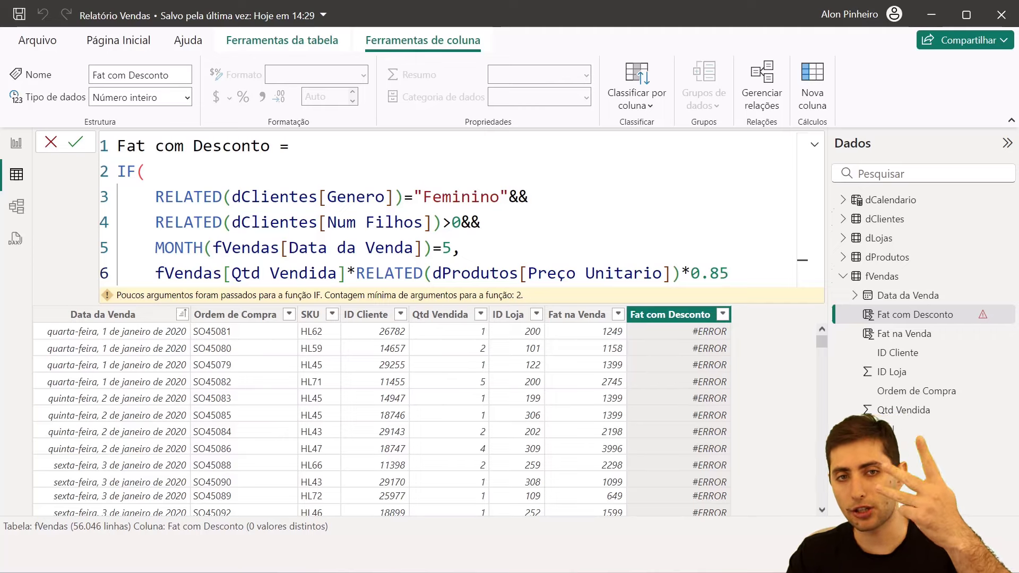
Highlight the conditions and the discounted expression, and end line 6 with a comma and a new formula line
left_click_drag(155, 197, 452, 248)
left_click_drag(155, 273, 729, 273)
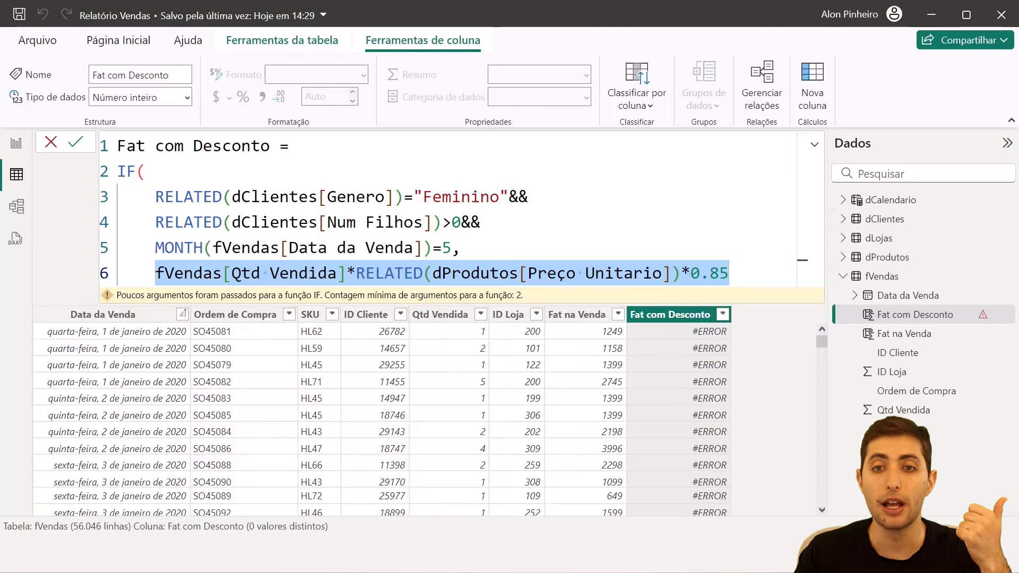
key("Right")
type(",")
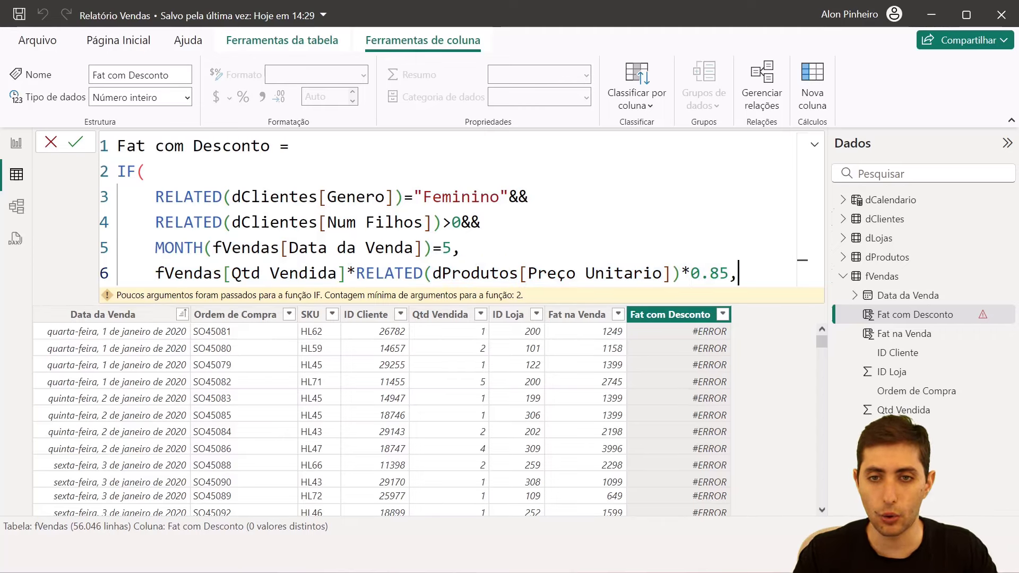
key("Return")
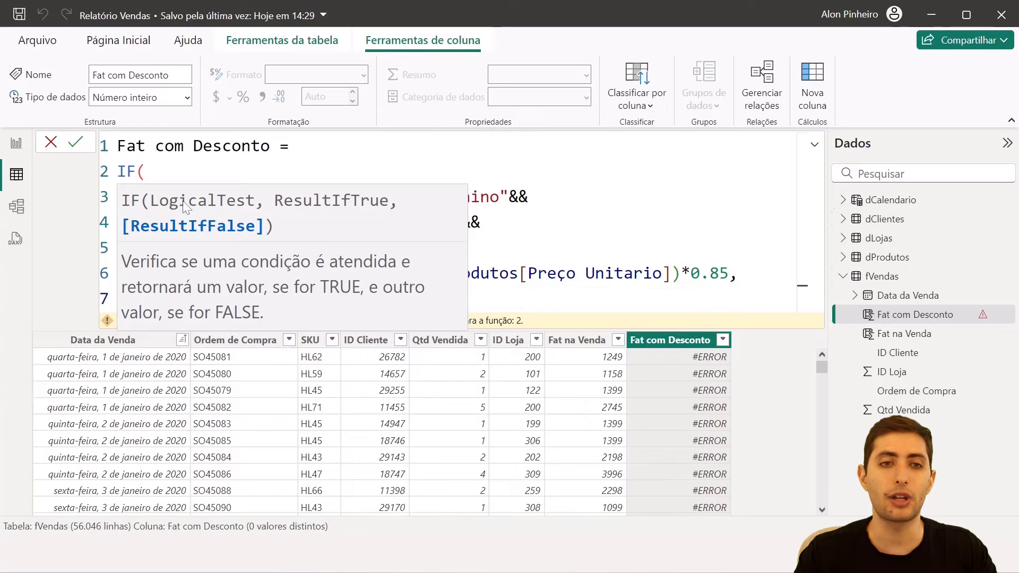
key("Escape")
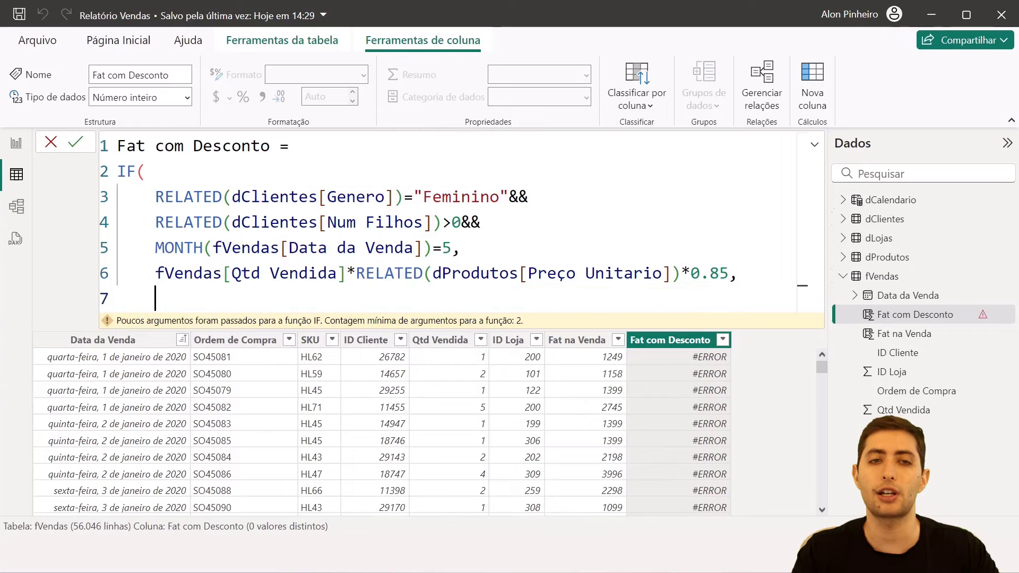
Highlight the Genero, Num Filhos and month conditions one after another
left_click(155, 197)
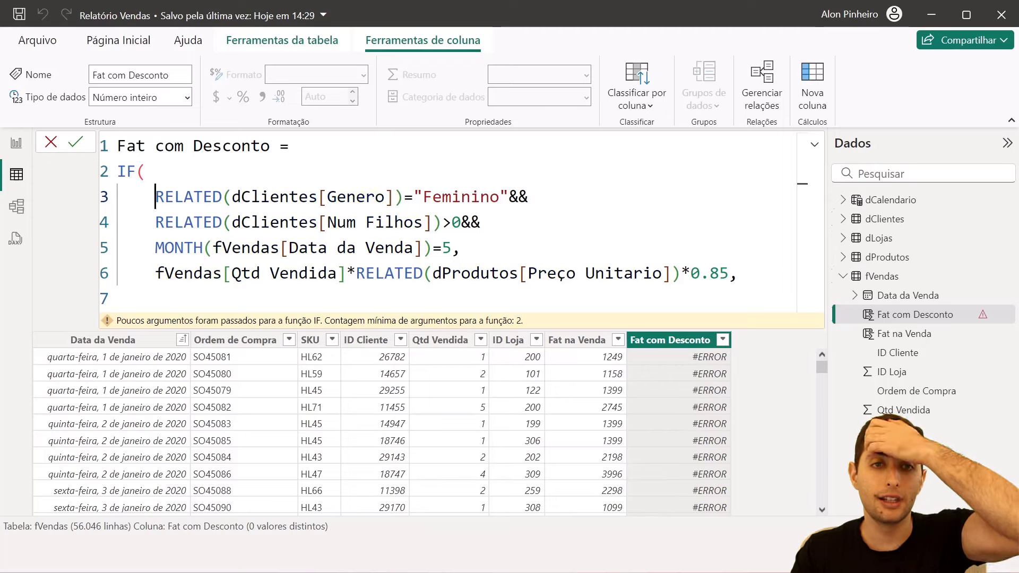
left_click_drag(156, 197, 499, 196)
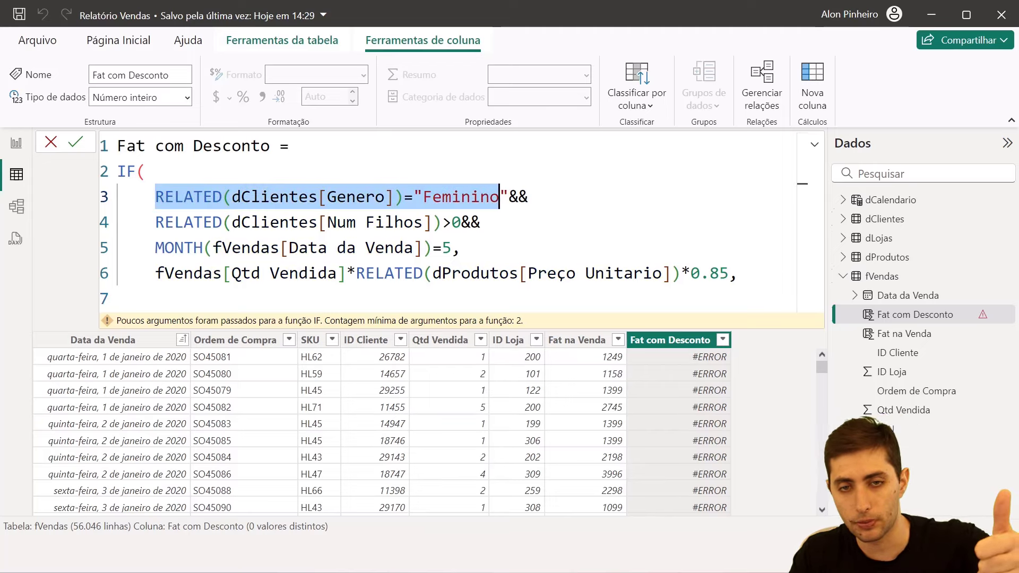
left_click_drag(156, 222, 461, 222)
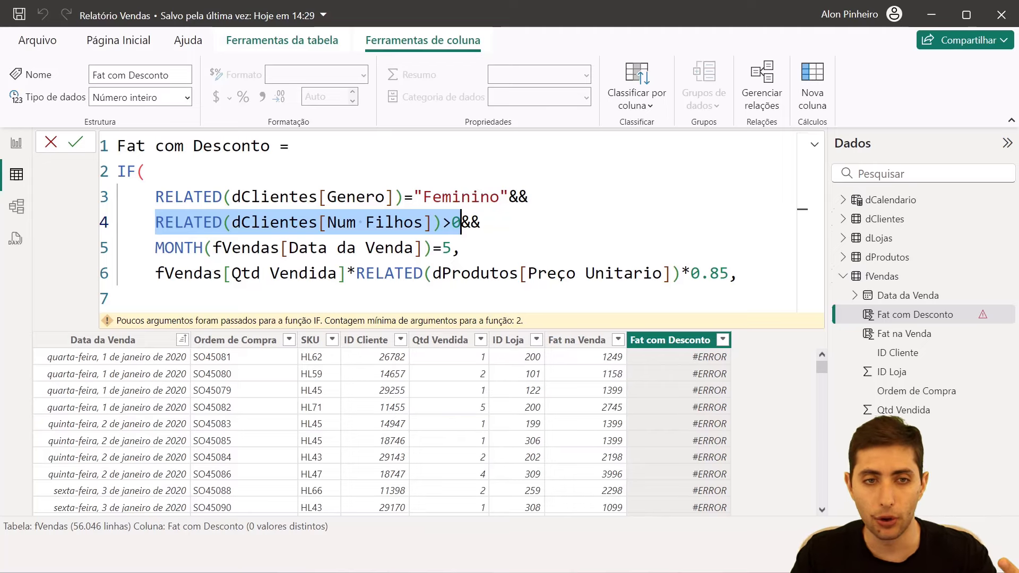
left_click_drag(156, 248, 451, 247)
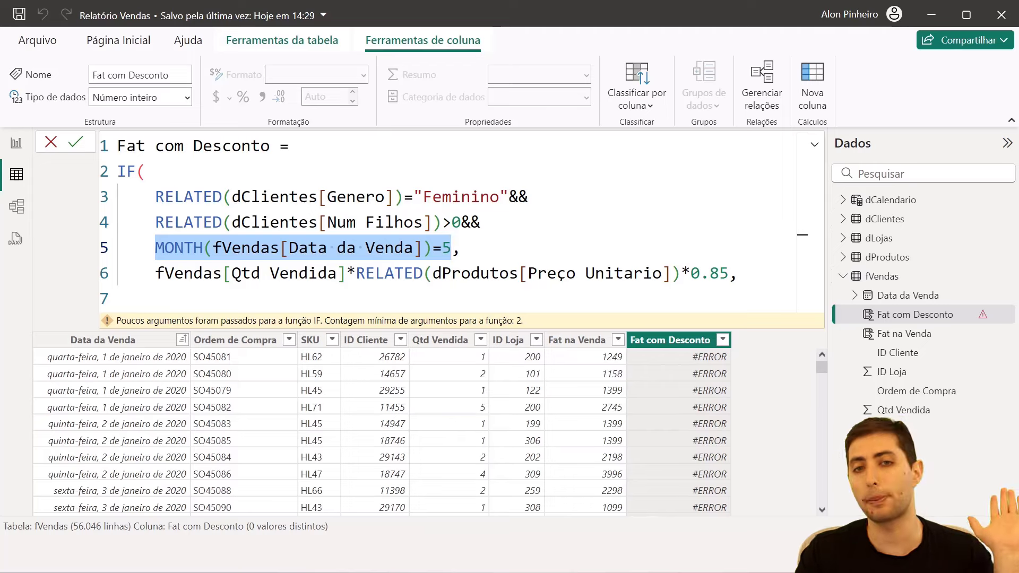
Enter the IF's false result on line 7 as fVendas[Qtd Vendida]*RELATED(dProdutos[Preço Unitario])
left_click(156, 298)
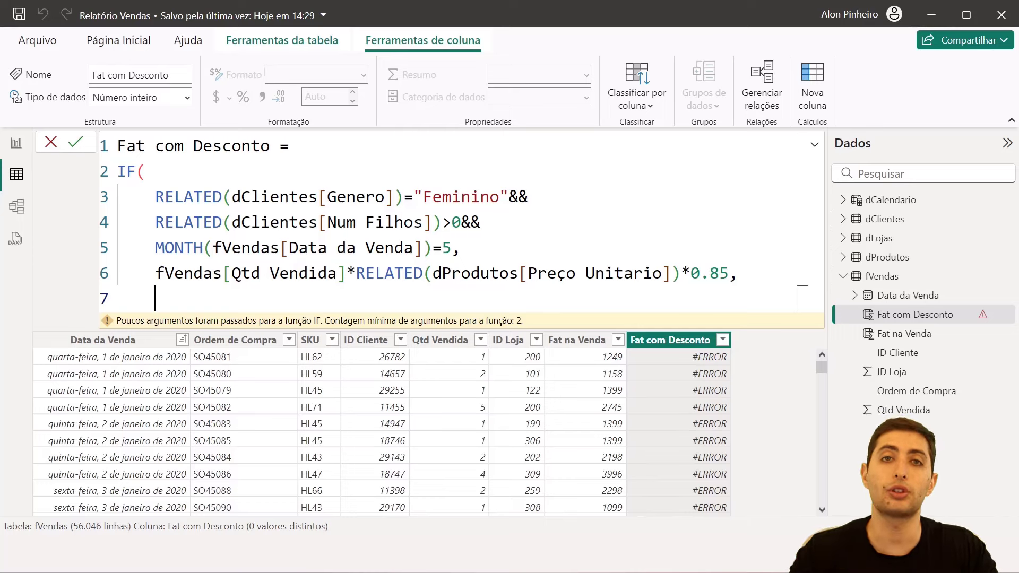
type("qtd")
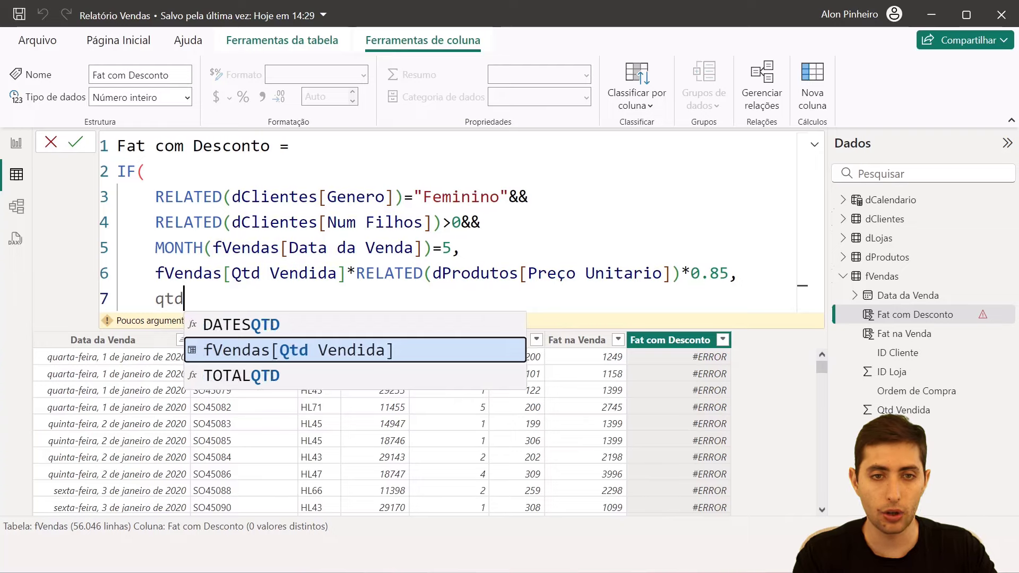
key("Tab")
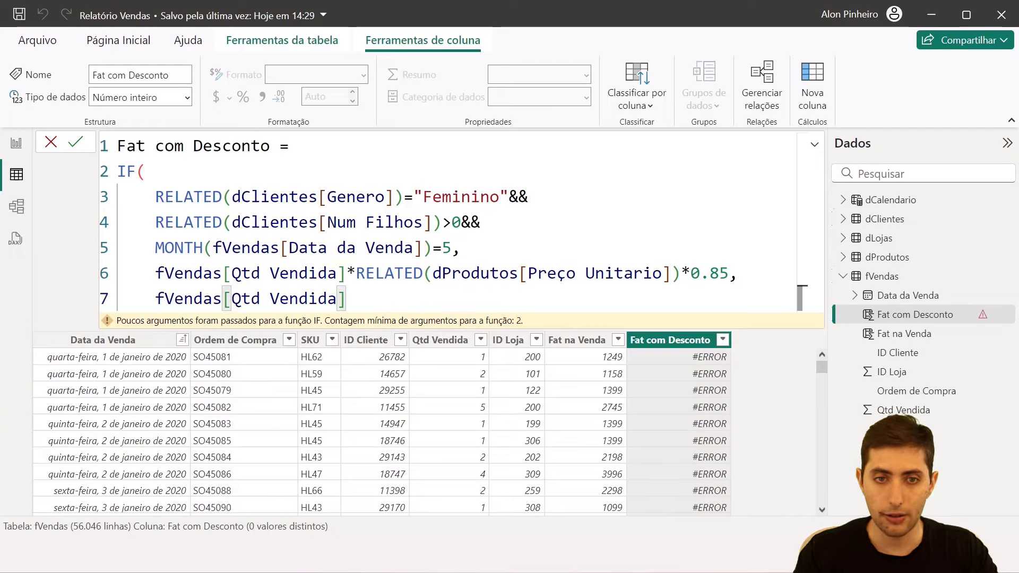
type("*relate")
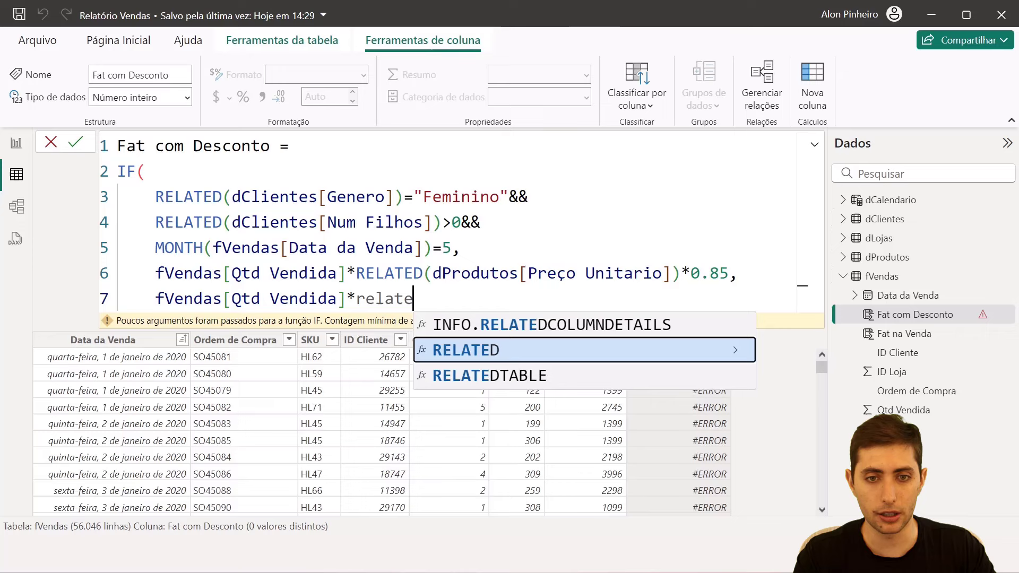
key("Tab")
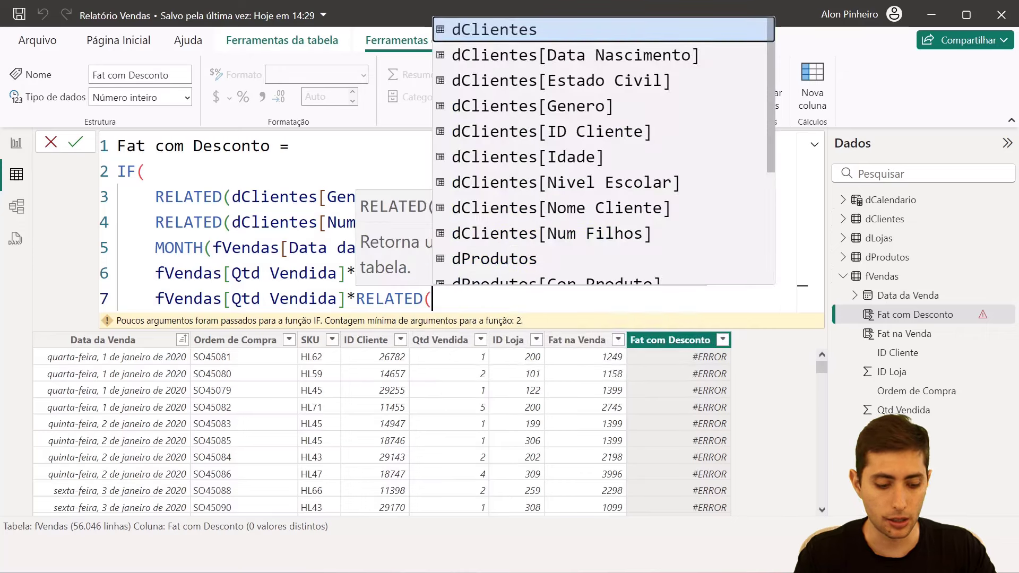
type("pre")
key("Tab")
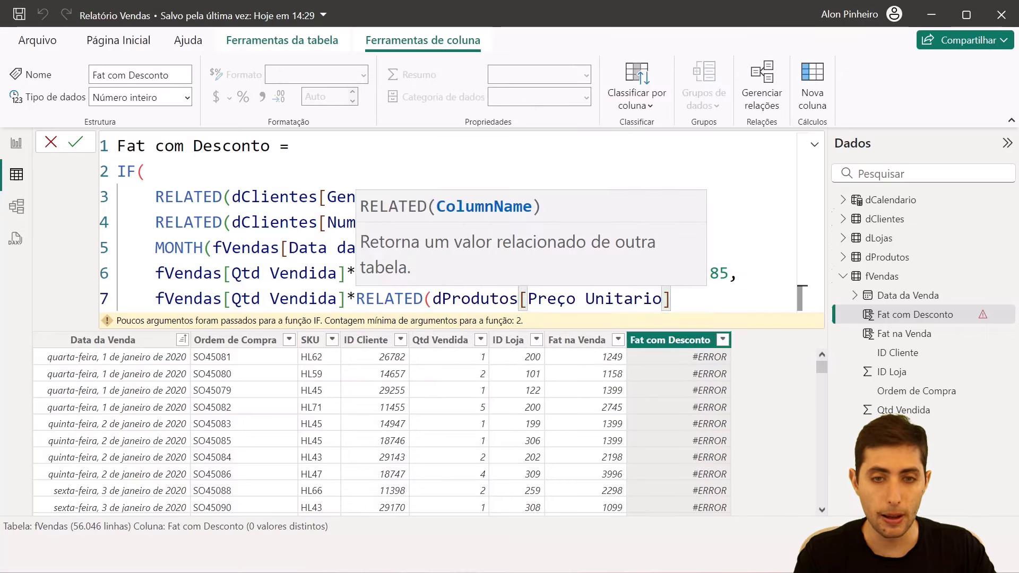
type(")")
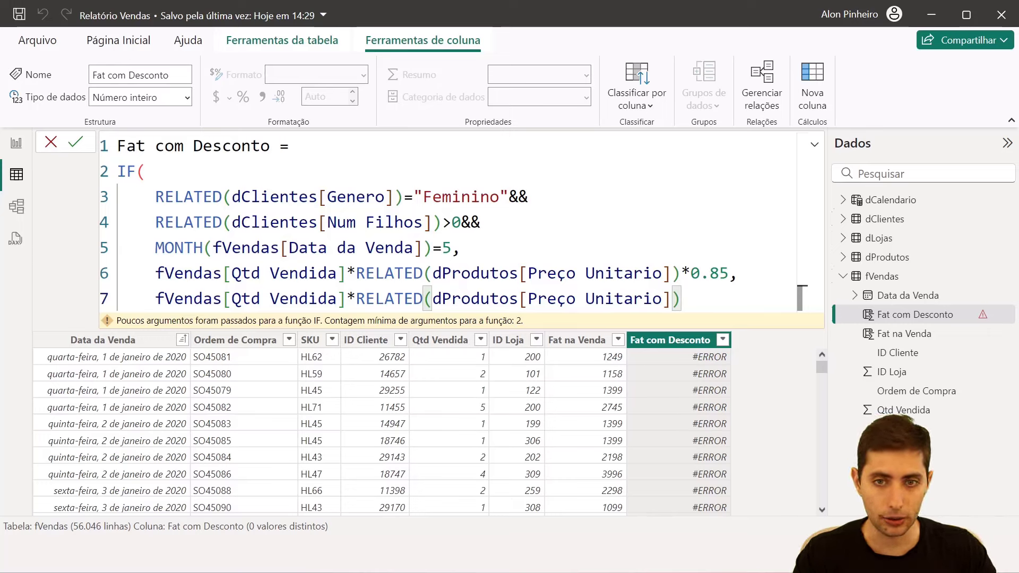
Close the IF function on line 8, commit the formula and skim the first rows of the calculated column
key("shift+Return")
type(")")
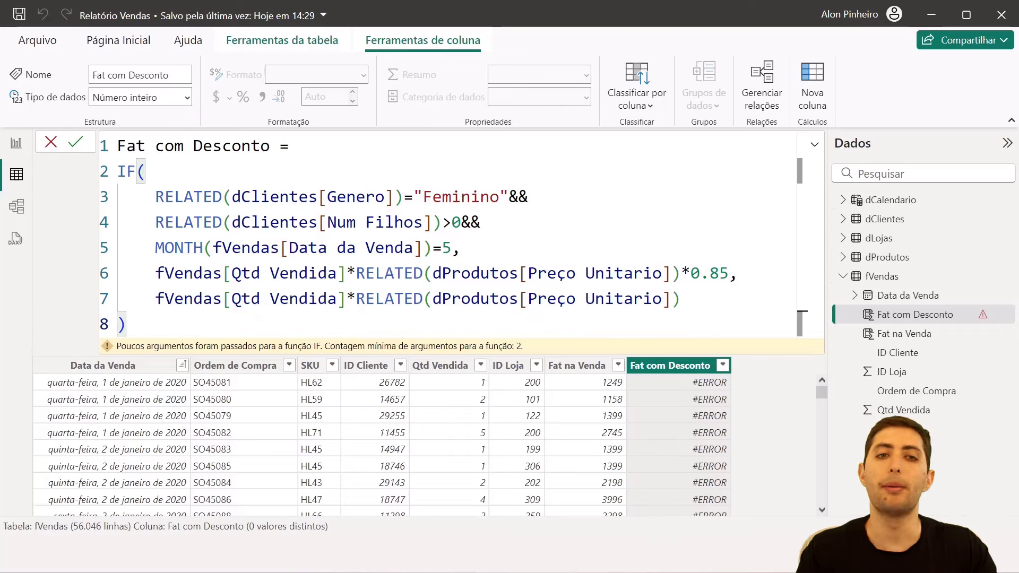
key("Return")
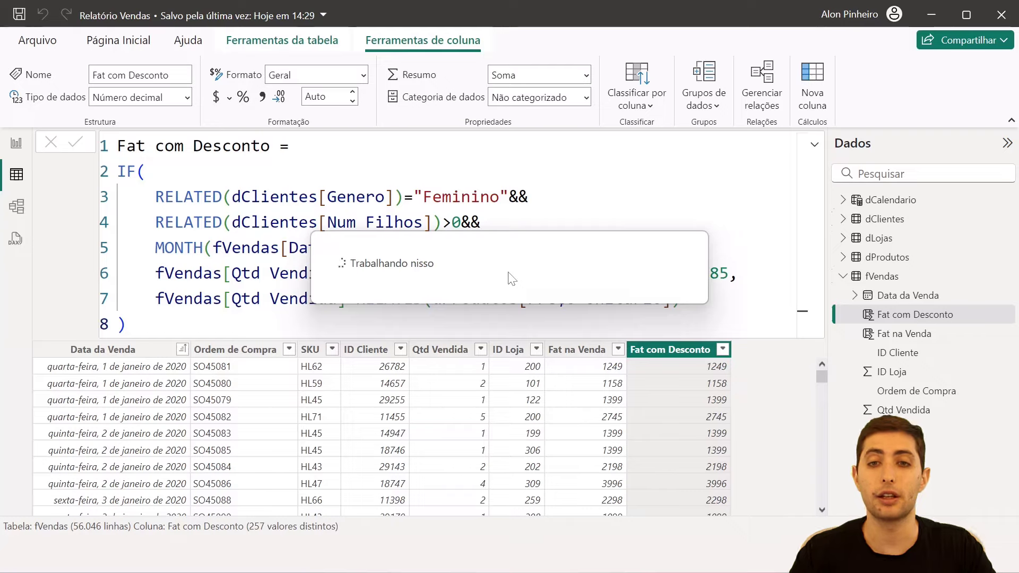
scroll(767, 432, "down", 10)
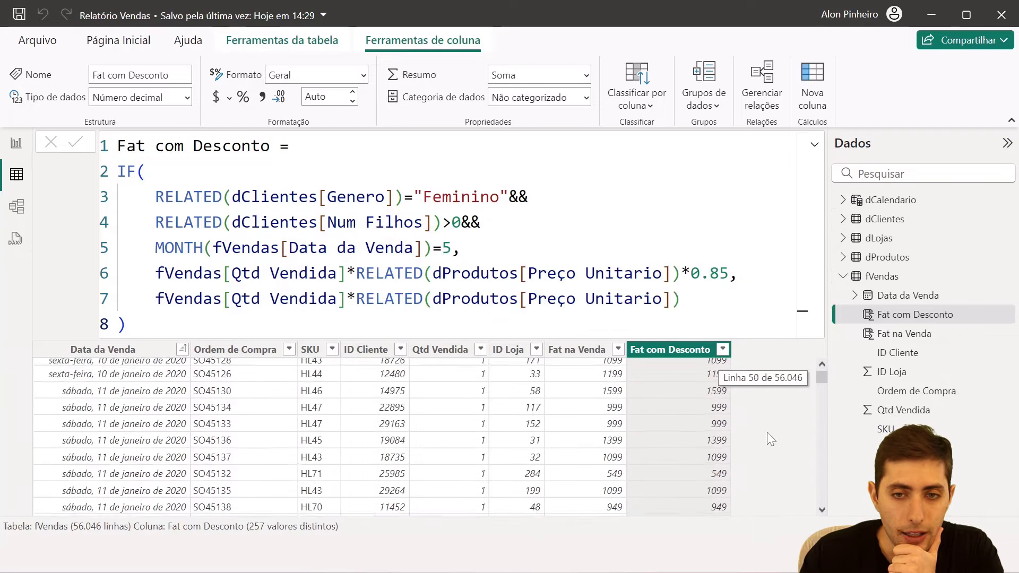
scroll(765, 433, "up", 10)
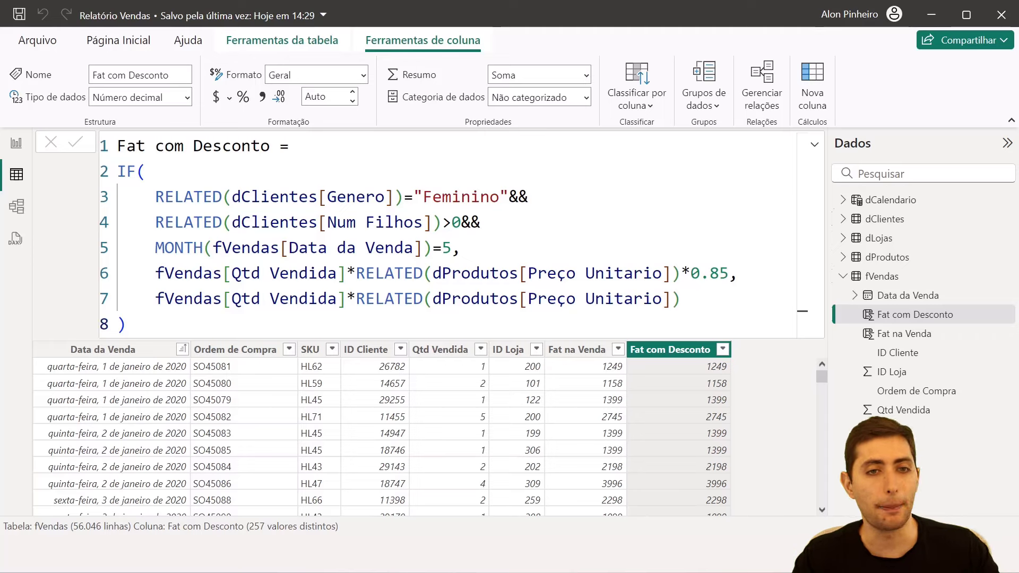
Review the formula by highlighting the Genero condition, the month value, the line 6 multiplication and the 0.85 factor, ending on line 7
left_click_drag(155, 197, 509, 197)
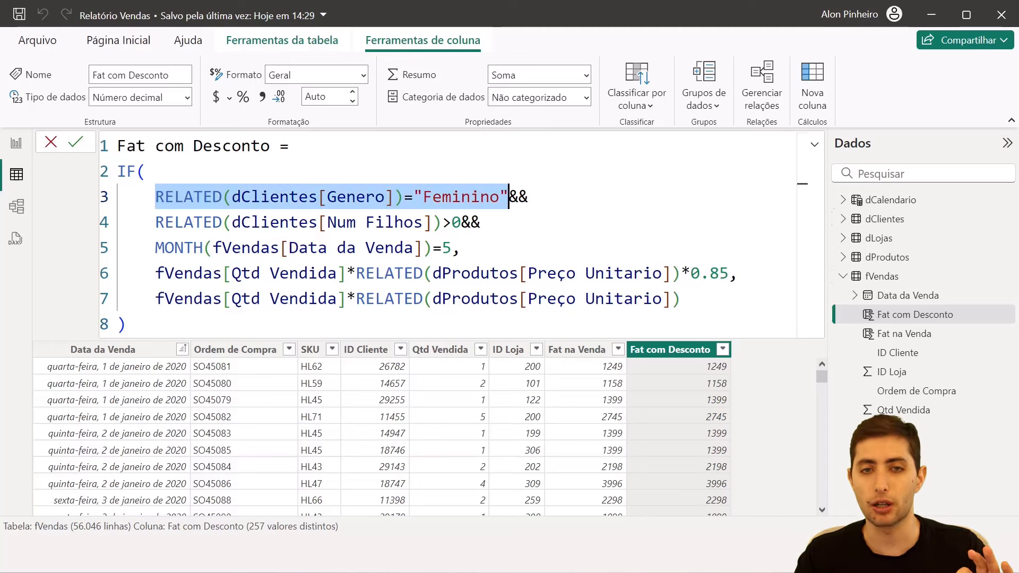
left_click(441, 222)
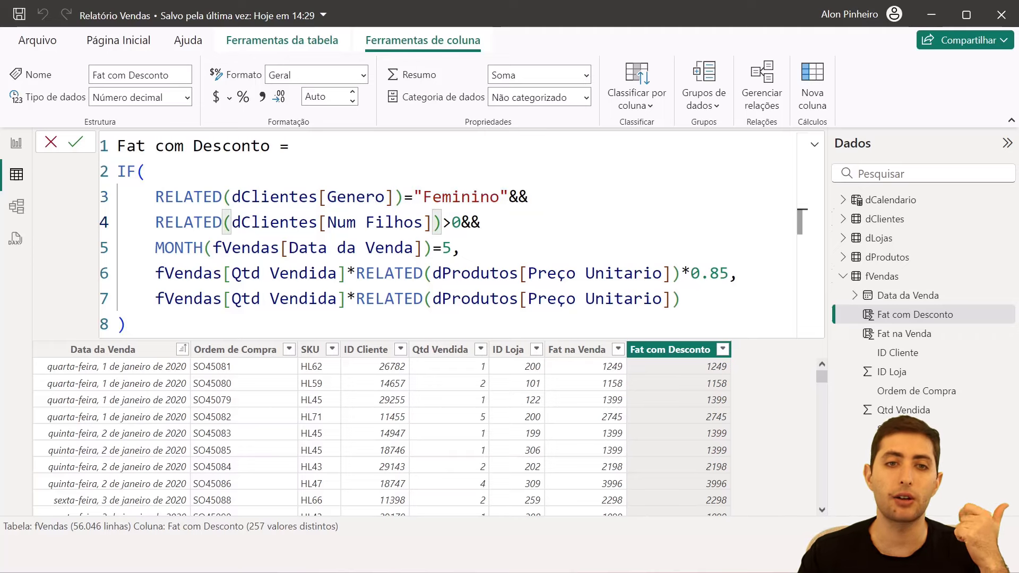
left_click_drag(432, 247, 452, 248)
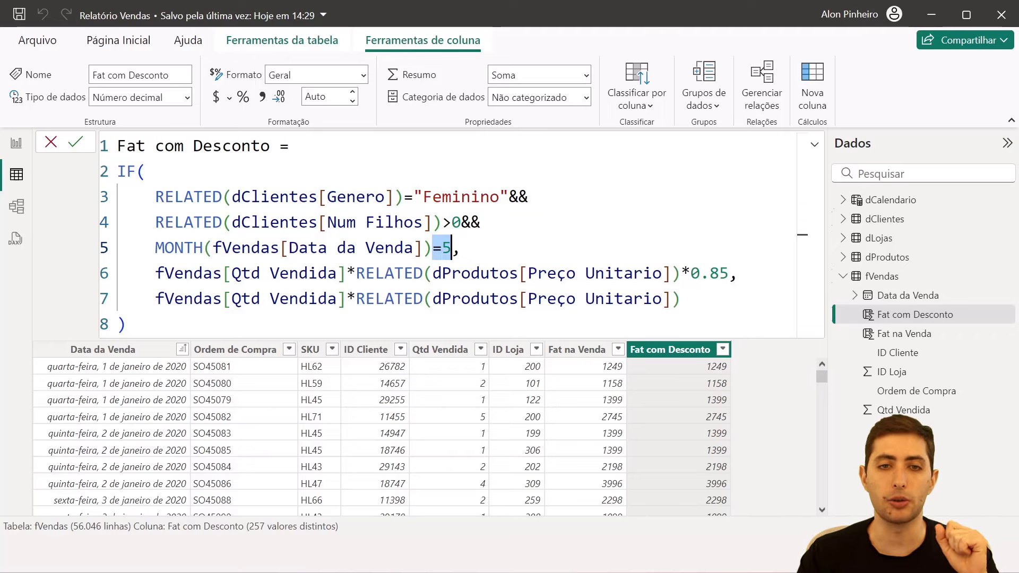
left_click_drag(681, 273, 155, 273)
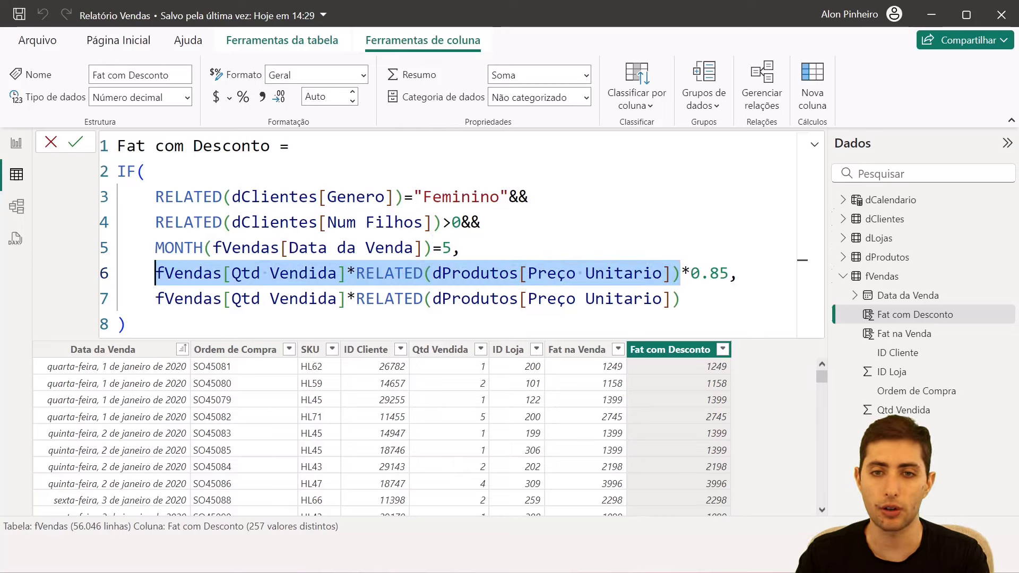
left_click_drag(691, 273, 730, 273)
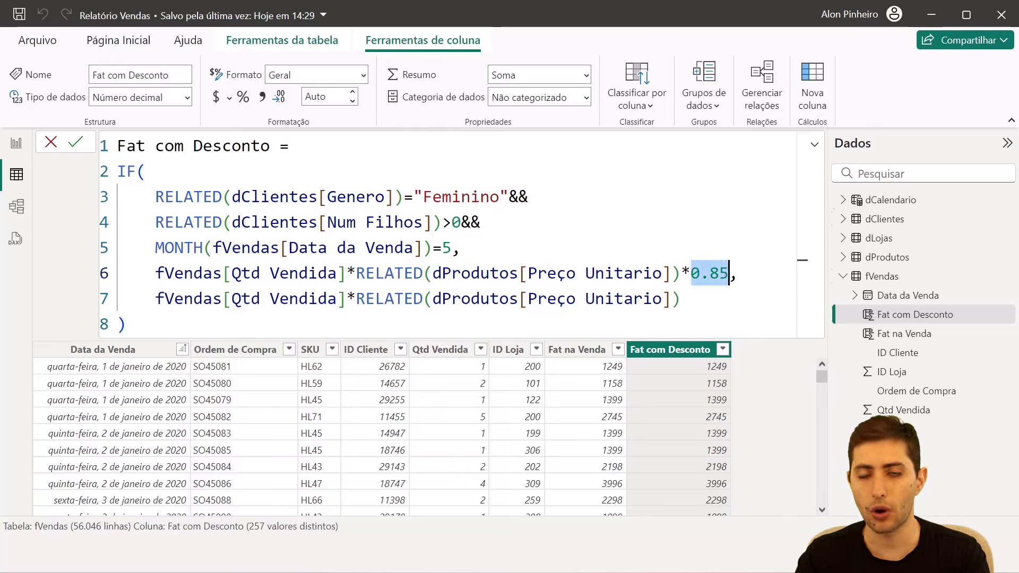
mouse_move(681, 298)
left_mouse_down()
mouse_move(155, 298)
mouse_move(682, 298)
left_mouse_up()
key("Right")
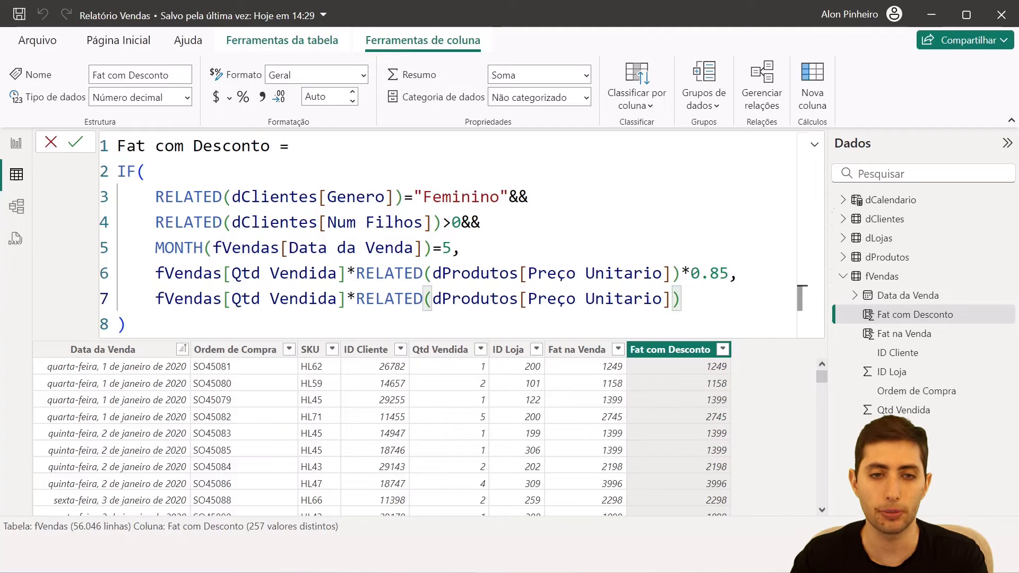
Browse the fVendas rows to the late May 2020 sales and compare Fat na Venda with Fat com Desconto
left_click(183, 349)
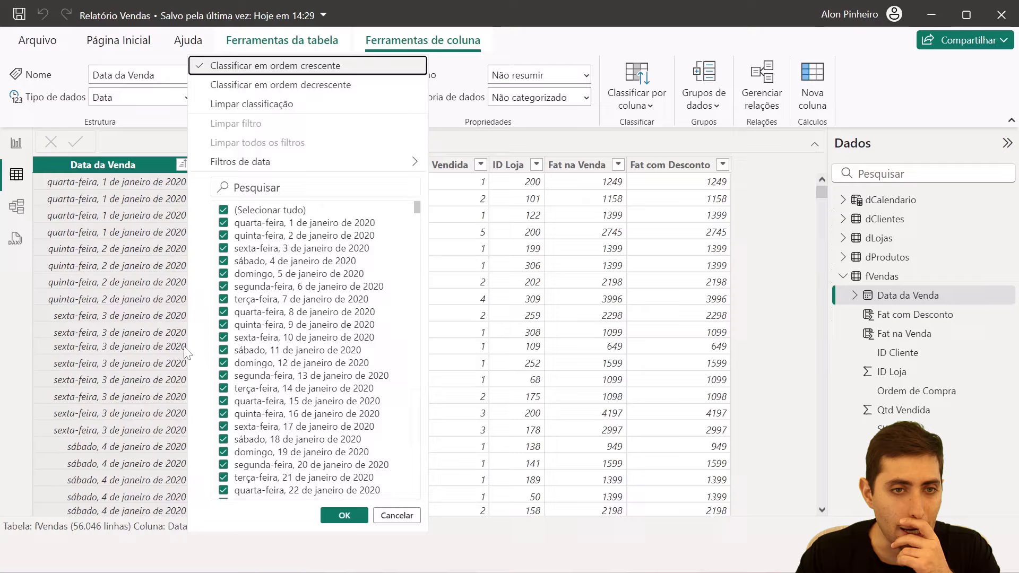
left_click(396, 515)
left_click_drag(820, 194, 680, 344)
scroll(680, 344, "up", 15)
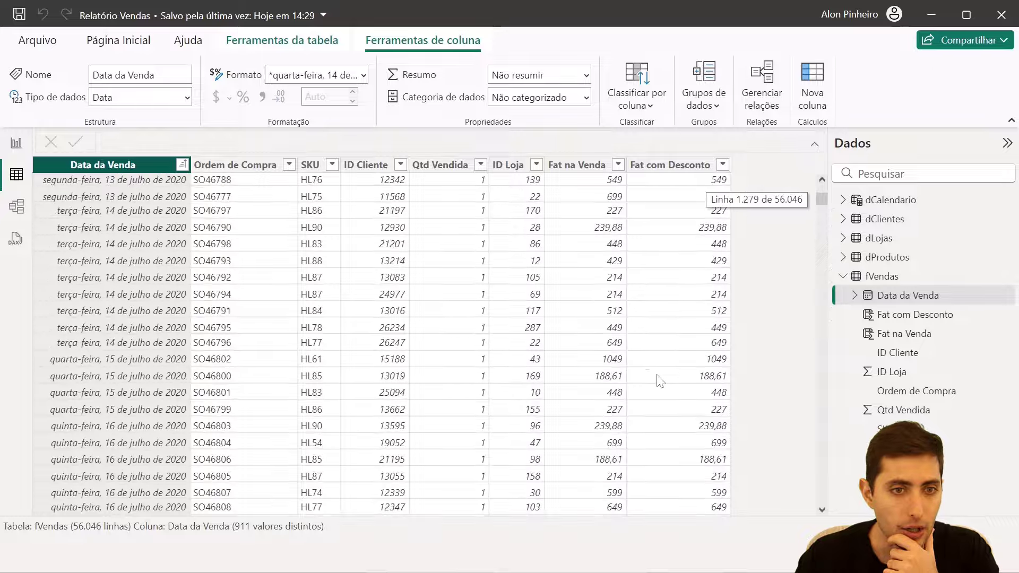
scroll(660, 381, "up", 10)
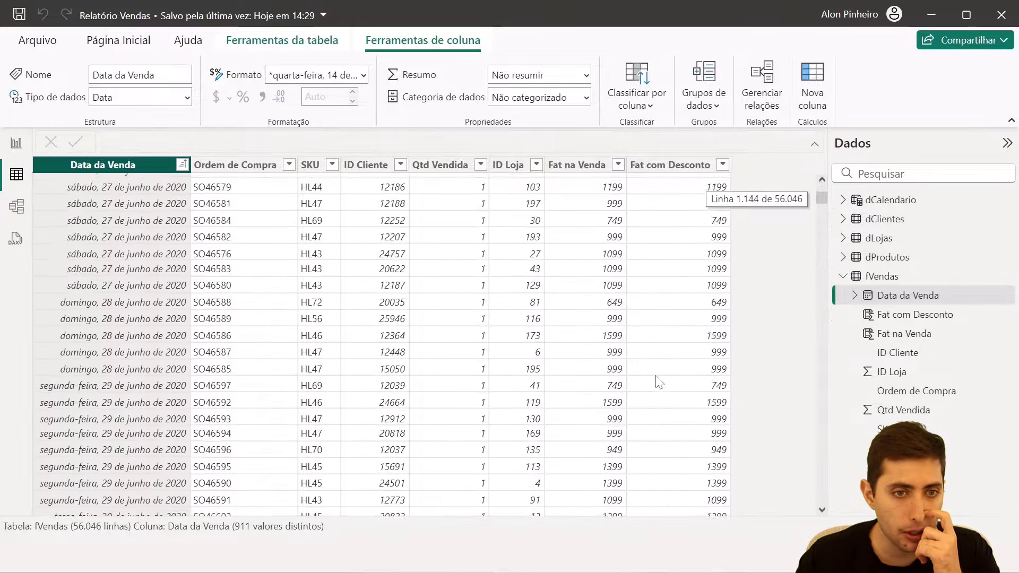
scroll(406, 379, "up", 10)
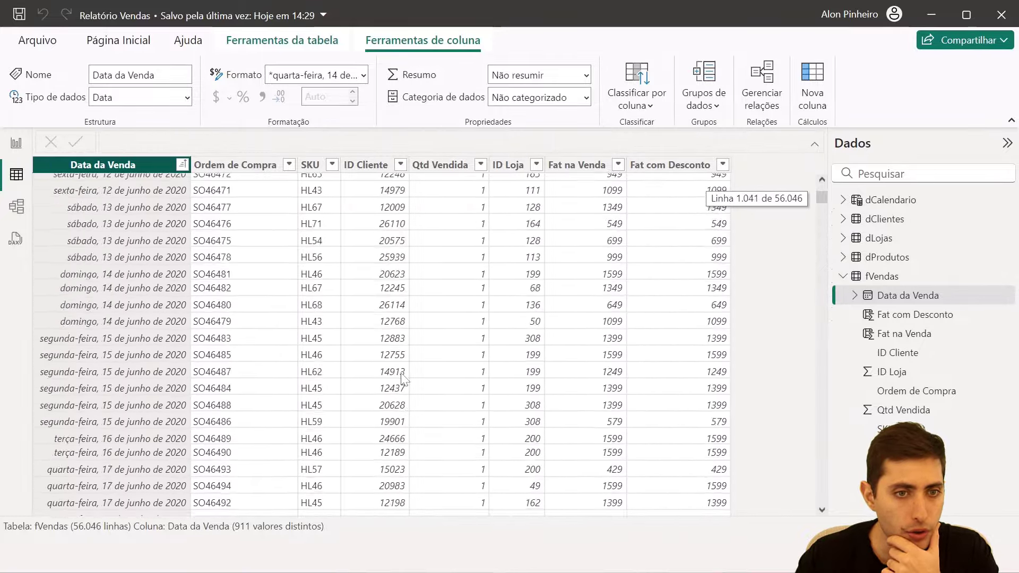
scroll(404, 379, "up", 5)
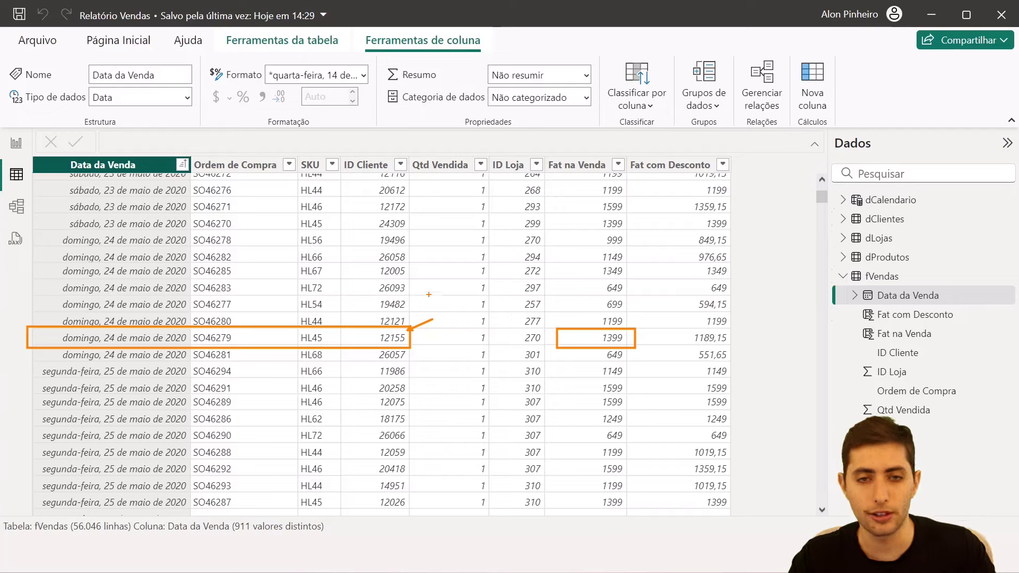
Filter the dClientes table by the customer ID of the discounted HL45 sale from 24 May 2020
left_click(907, 228)
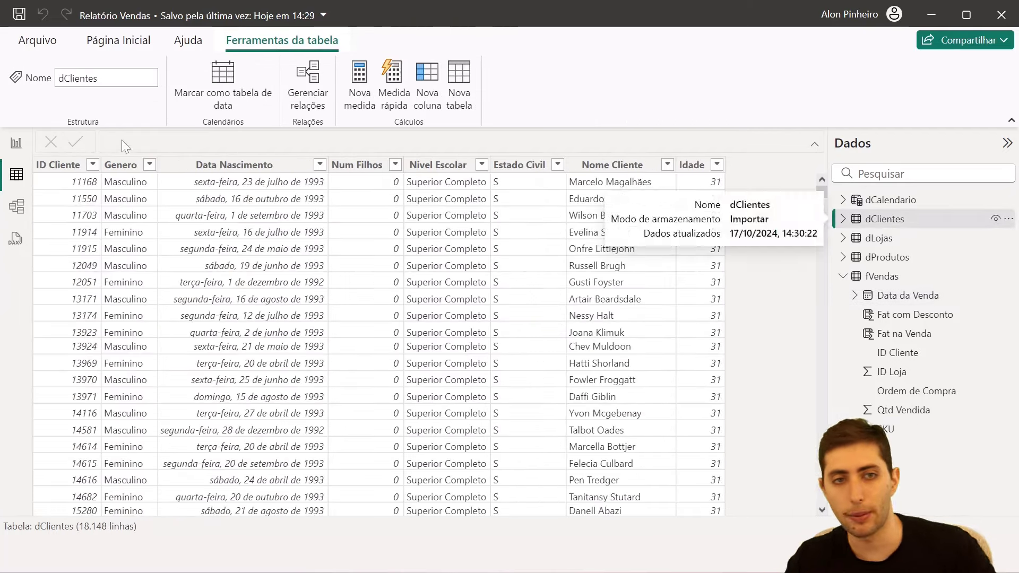
left_click(92, 165)
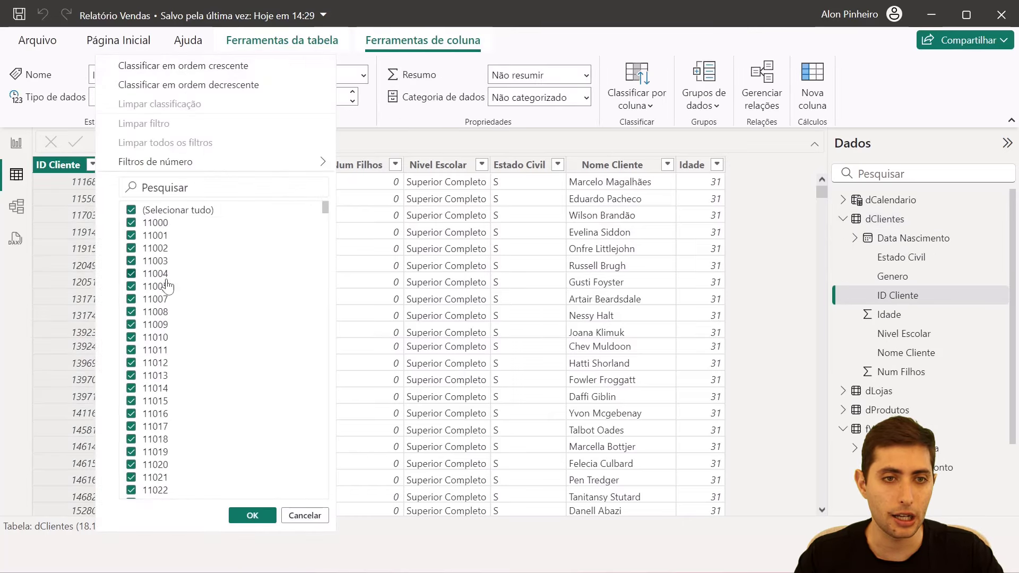
type("12155")
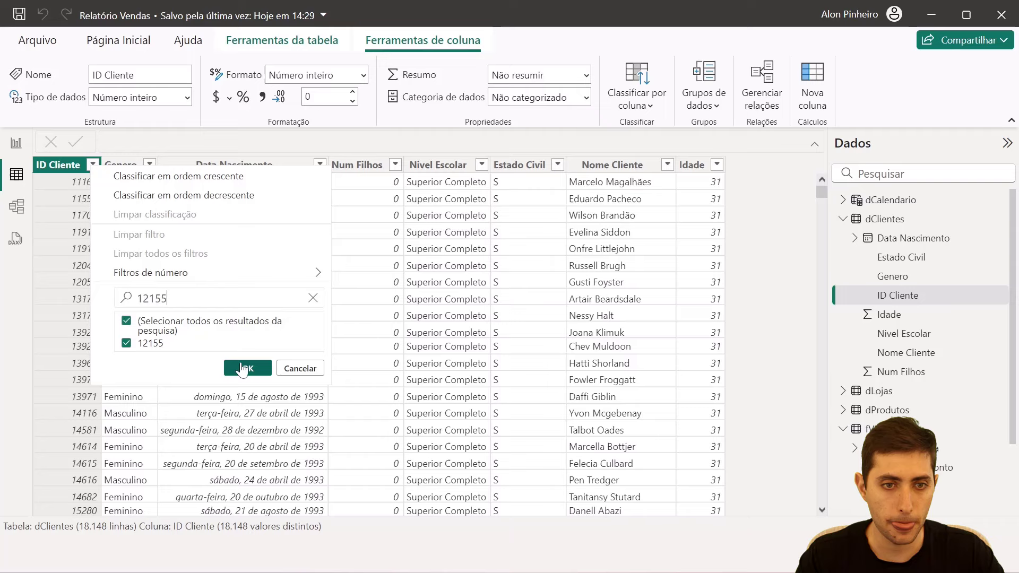
left_click(243, 360)
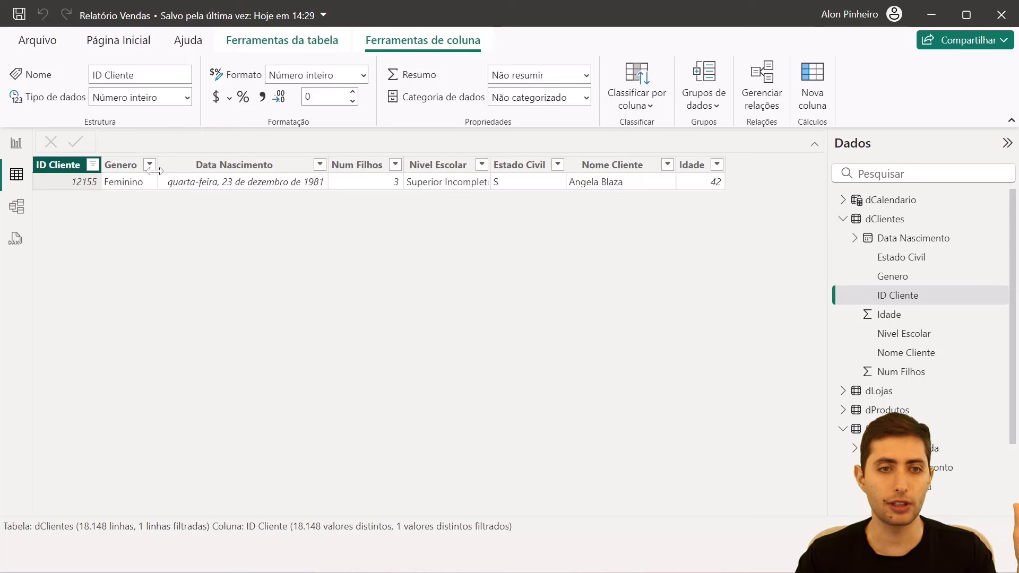
Clear the ID Cliente filter in dClientes and collapse that table's field list
left_click(93, 164)
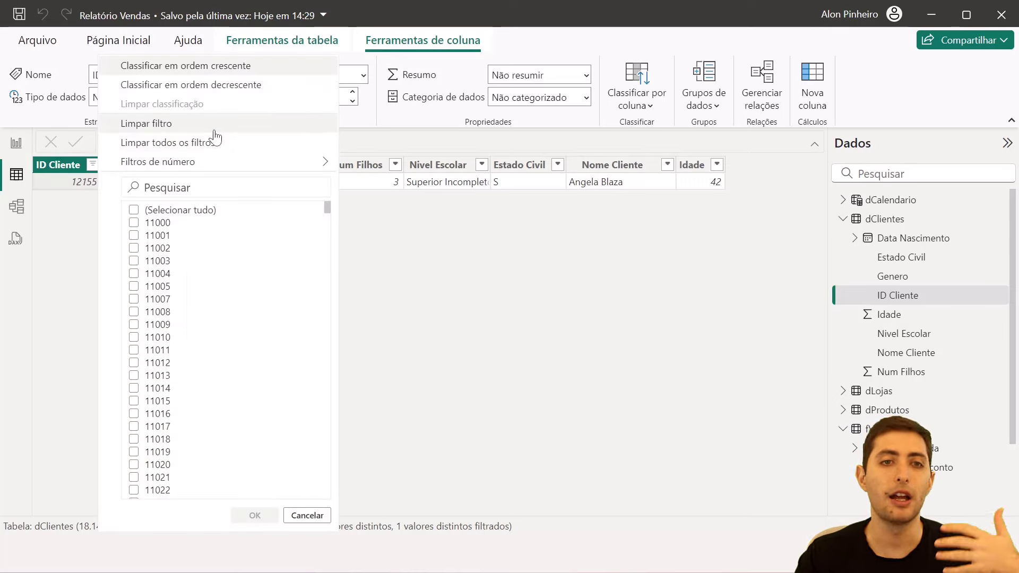
left_click(215, 130)
left_click(843, 219)
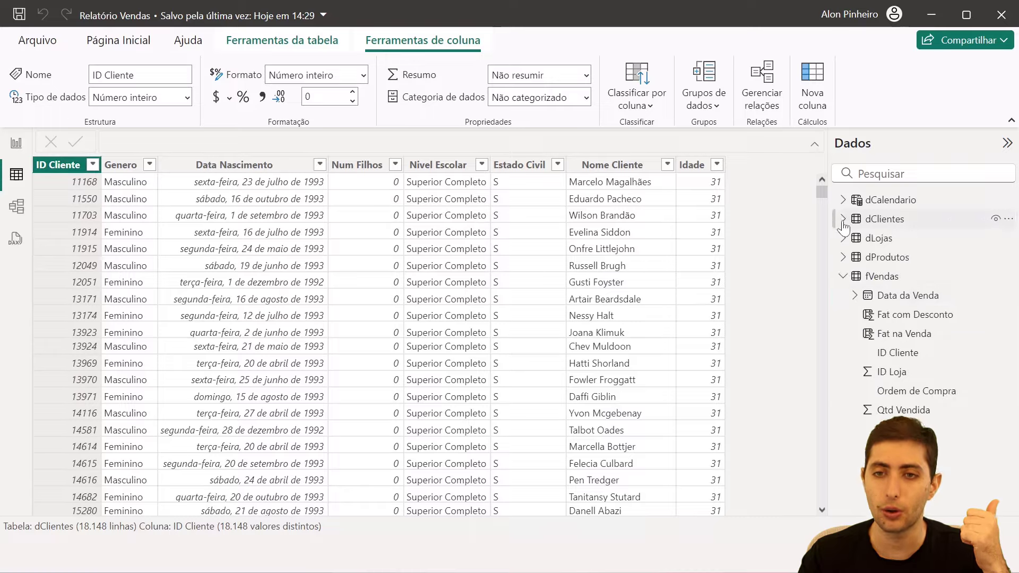
Return to fVendas and examine the first sale of 1 May 2020, marking its customer ID and its Fat na Venda and Fat com Desconto values
left_click(897, 278)
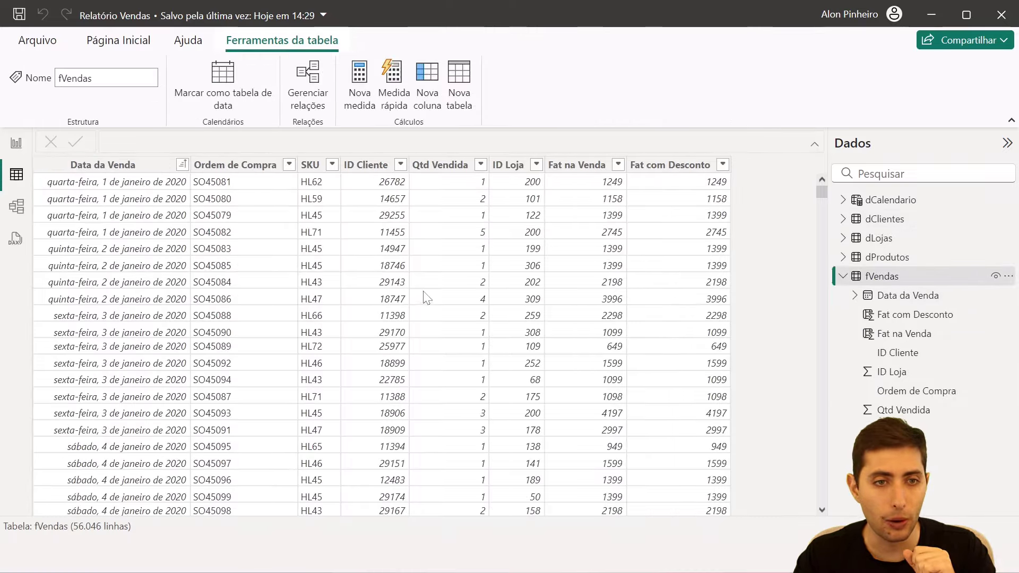
scroll(455, 340, "down", 20)
scroll(455, 354, "down", 20)
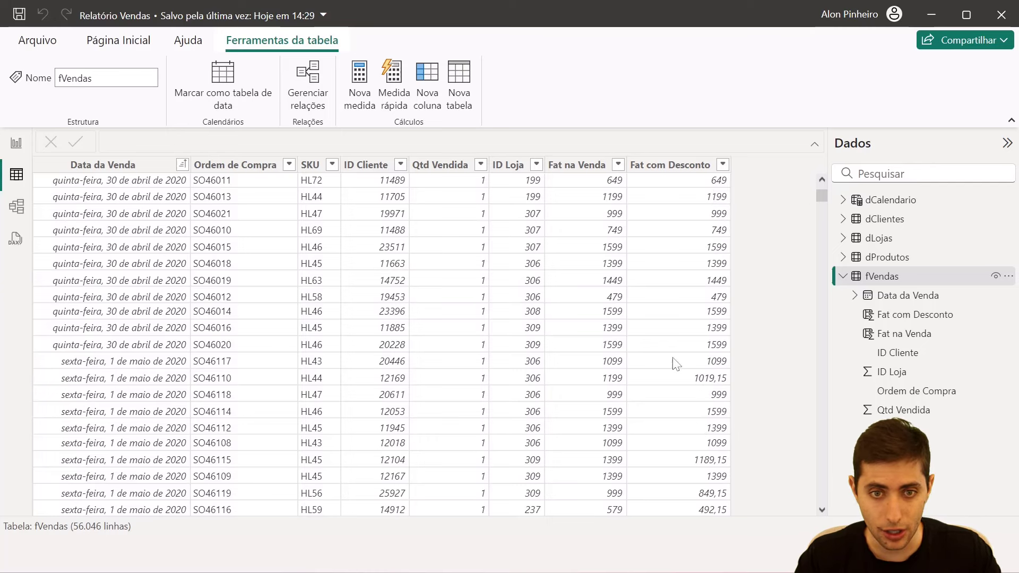
left_click(150, 363)
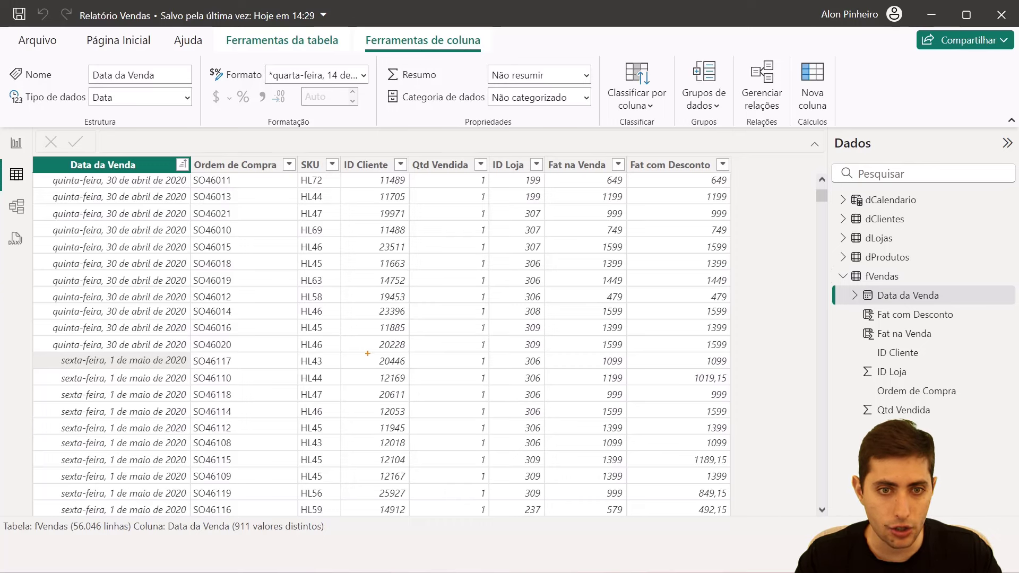
left_click_drag(360, 352, 423, 372)
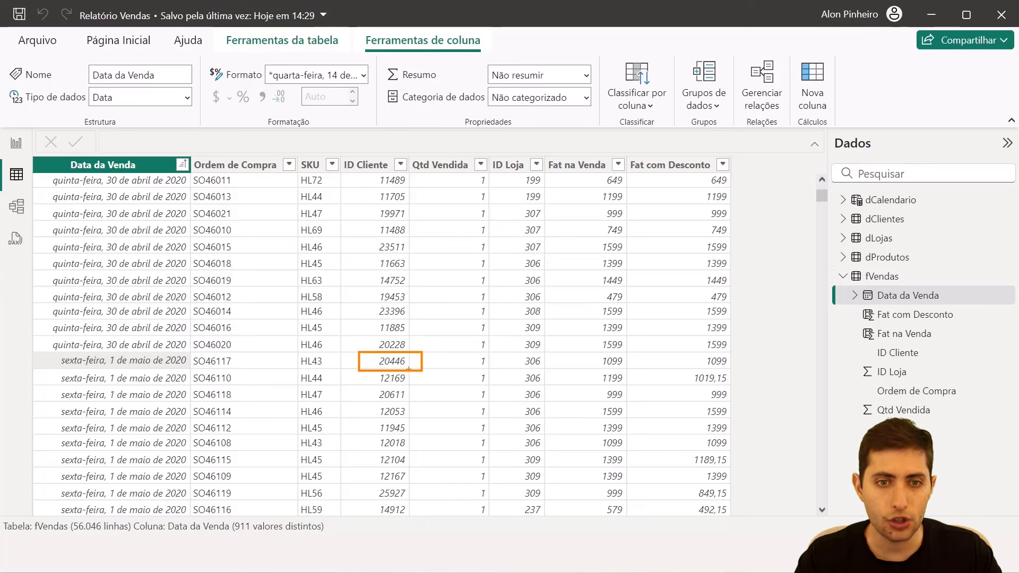
left_click_drag(582, 353, 737, 376)
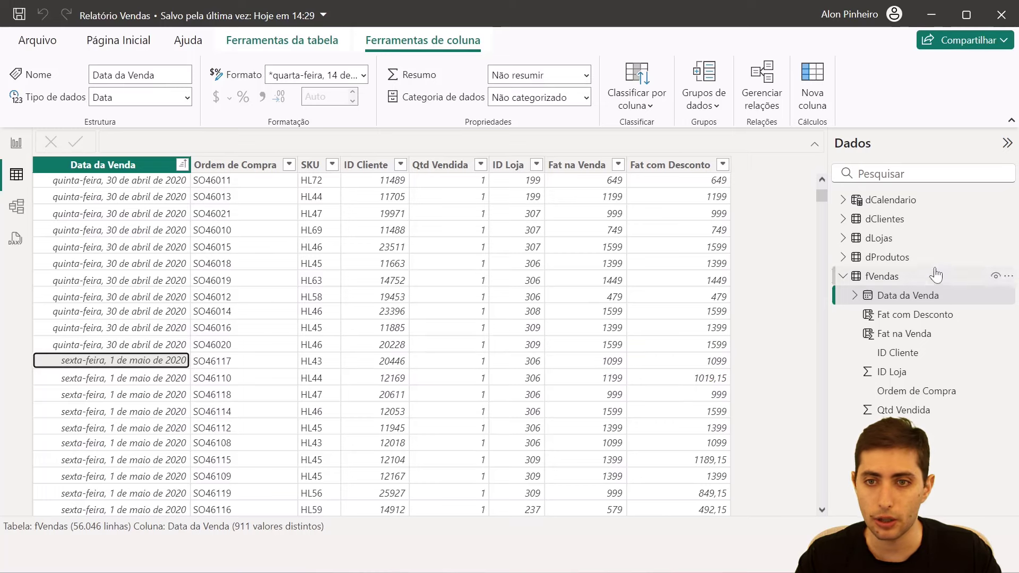
Filter the dClientes table by the customer ID of the first 1 May 2020 sale to check gender and number of children
left_click(908, 220)
left_click(58, 165)
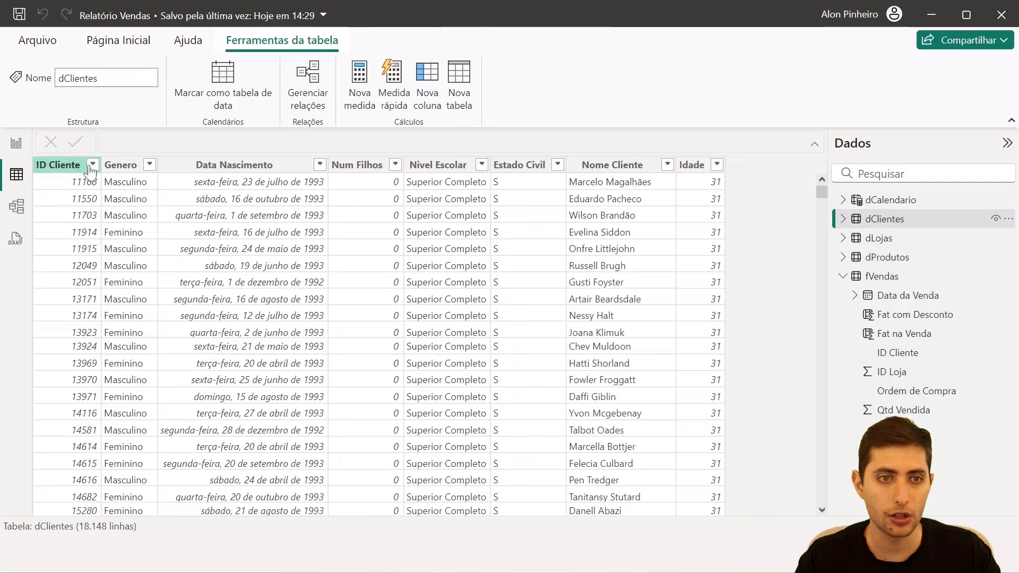
left_click(92, 165)
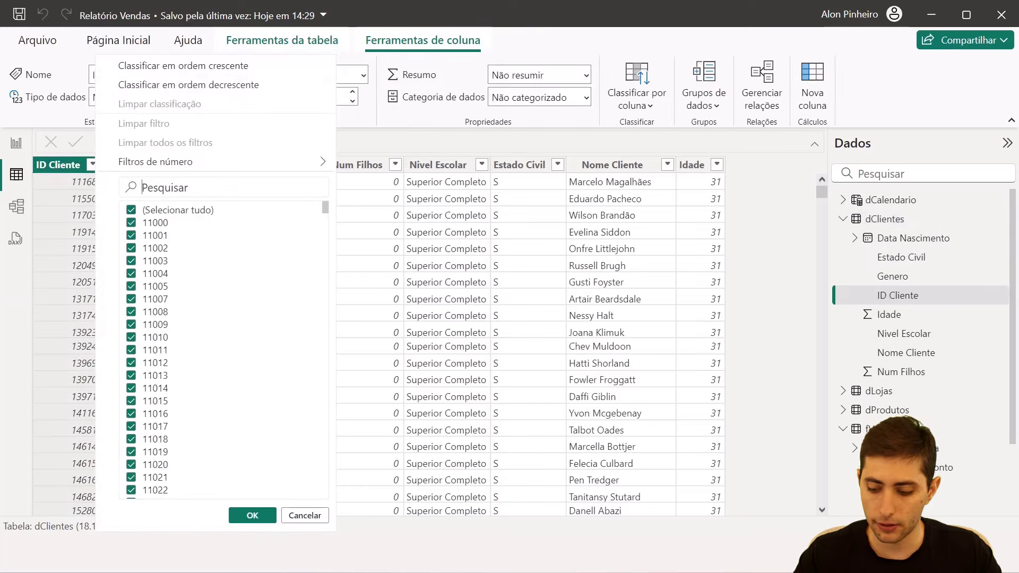
type("20446")
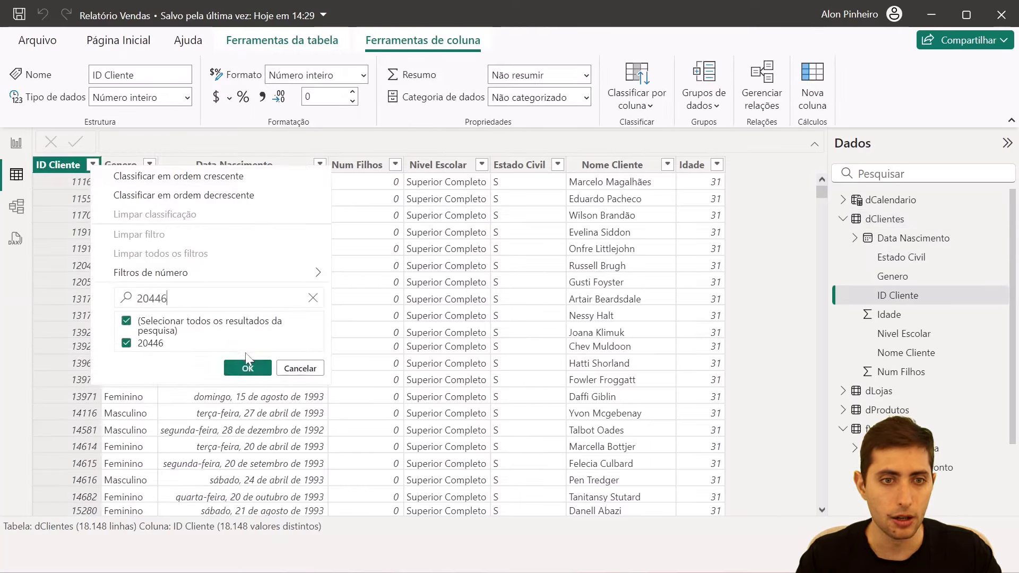
left_click(247, 367)
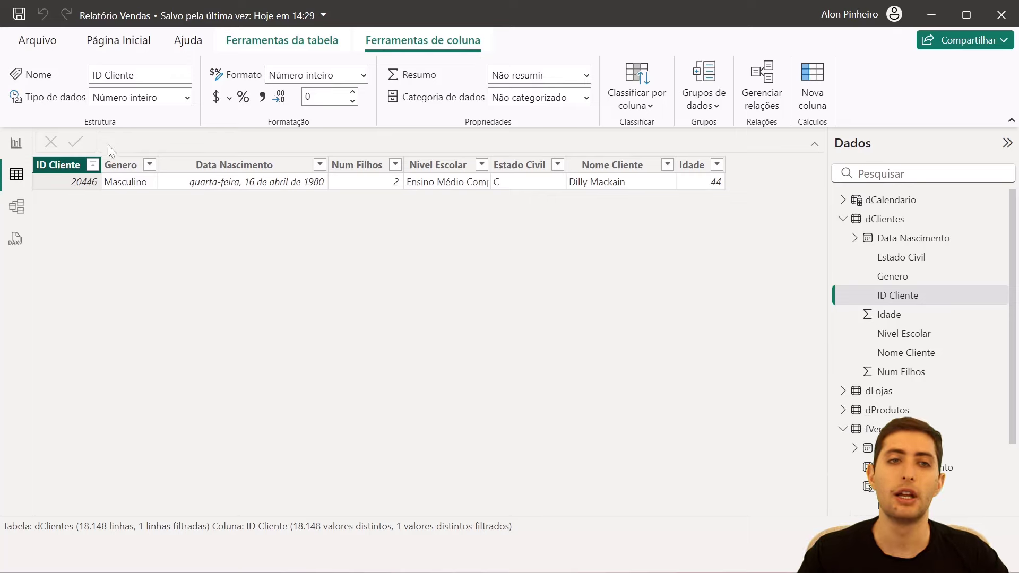
Clear the ID Cliente filter in dClientes, collapse that table's field list and return to the fVendas table
left_click(94, 165)
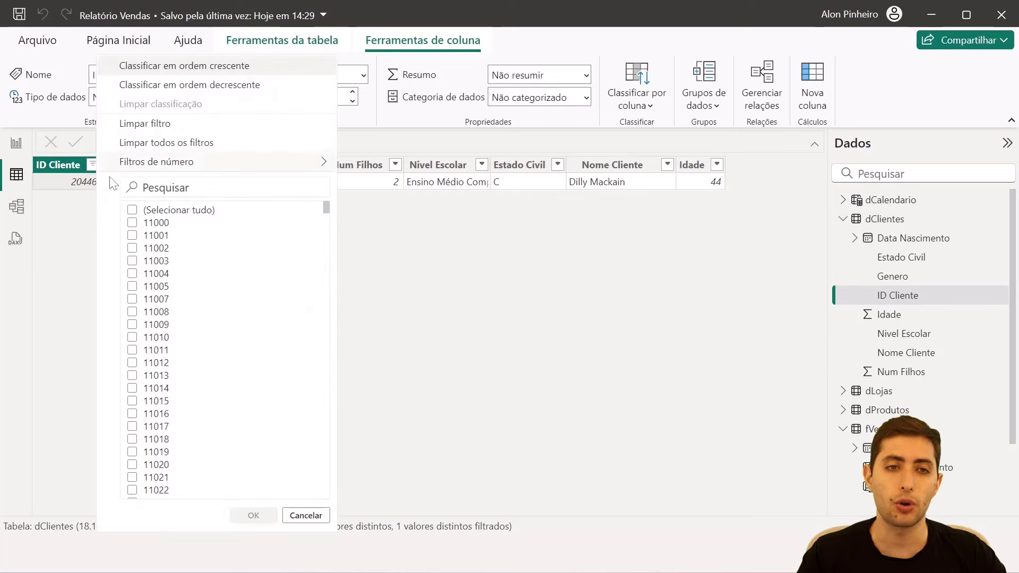
left_click(195, 126)
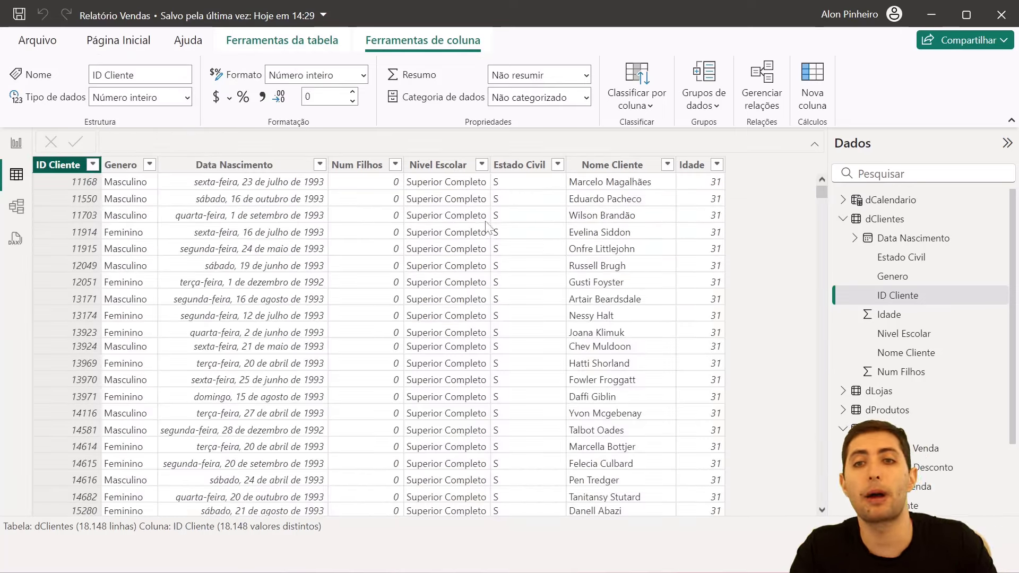
left_click(844, 219)
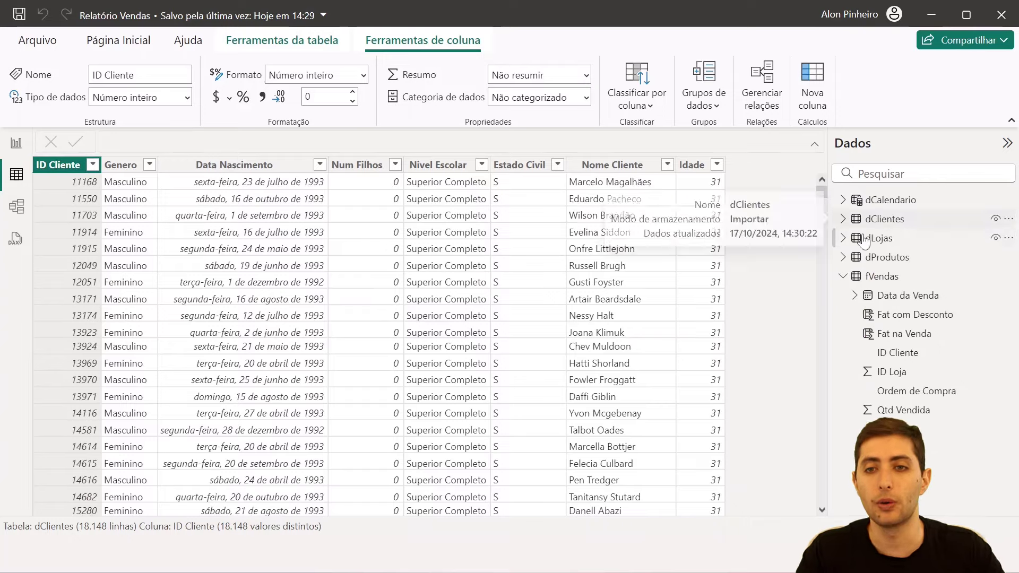
left_click(882, 277)
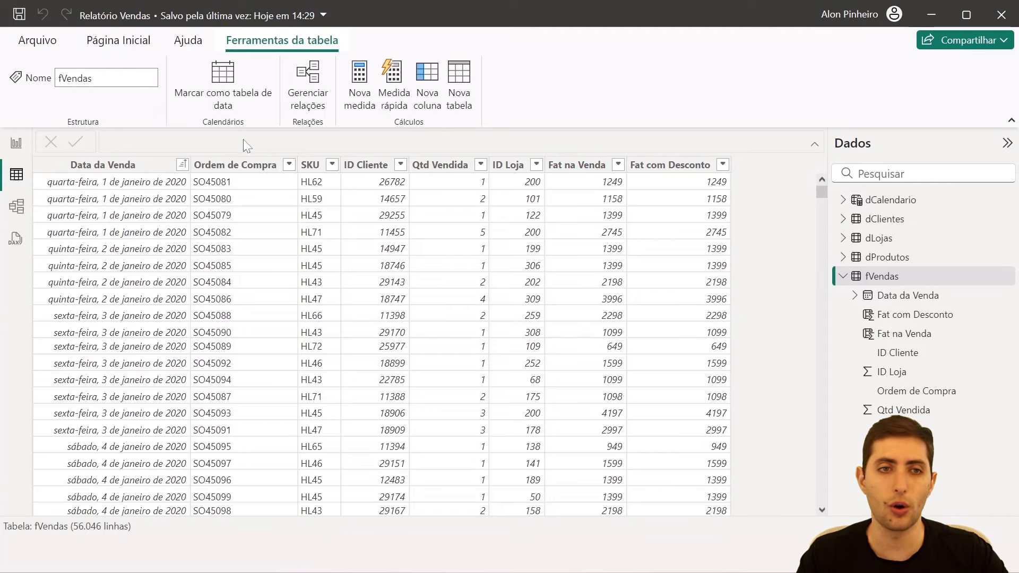
Add a card visual to Página 1 of the report showing Fat na Venda from fVendas
left_click(15, 150)
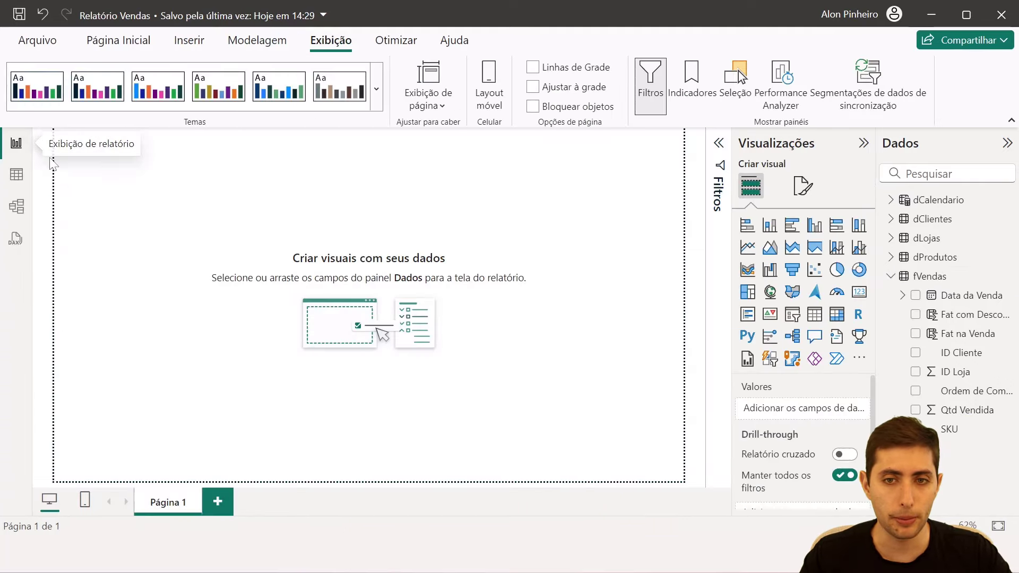
left_click(860, 292)
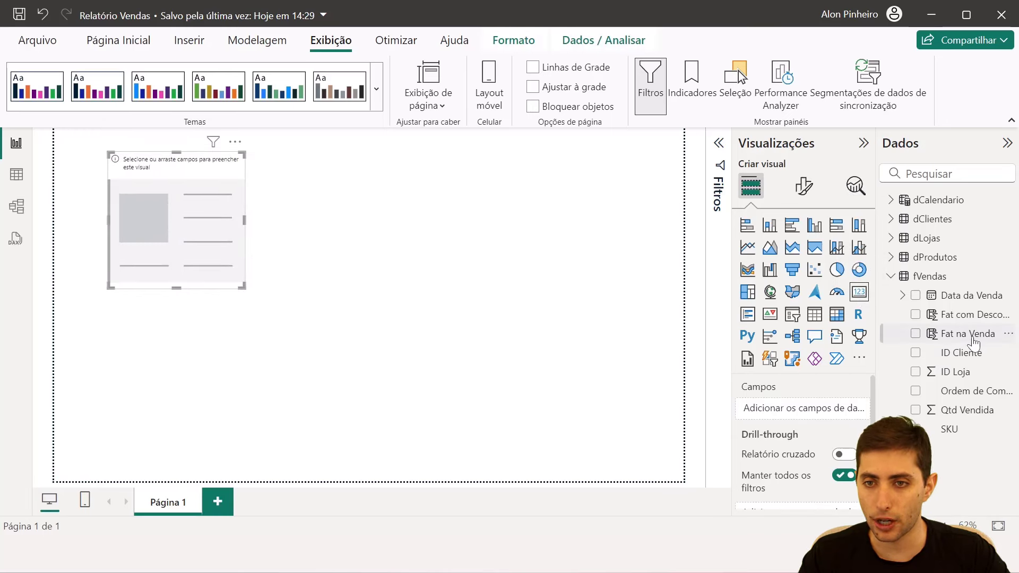
left_click_drag(967, 333, 844, 408)
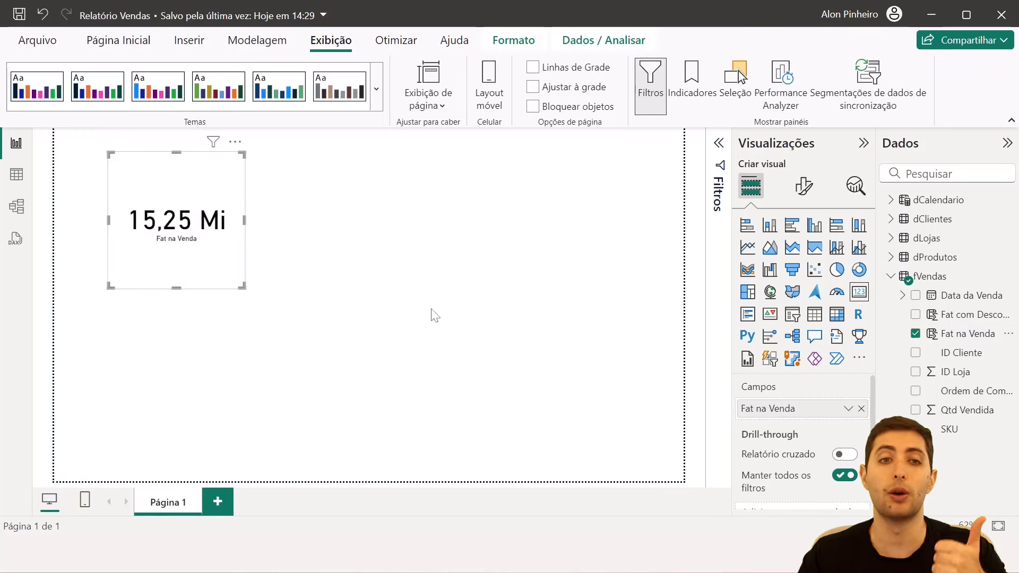
Add a second card visual beside the first, showing Fat com Desconto from fVendas
left_click(279, 260)
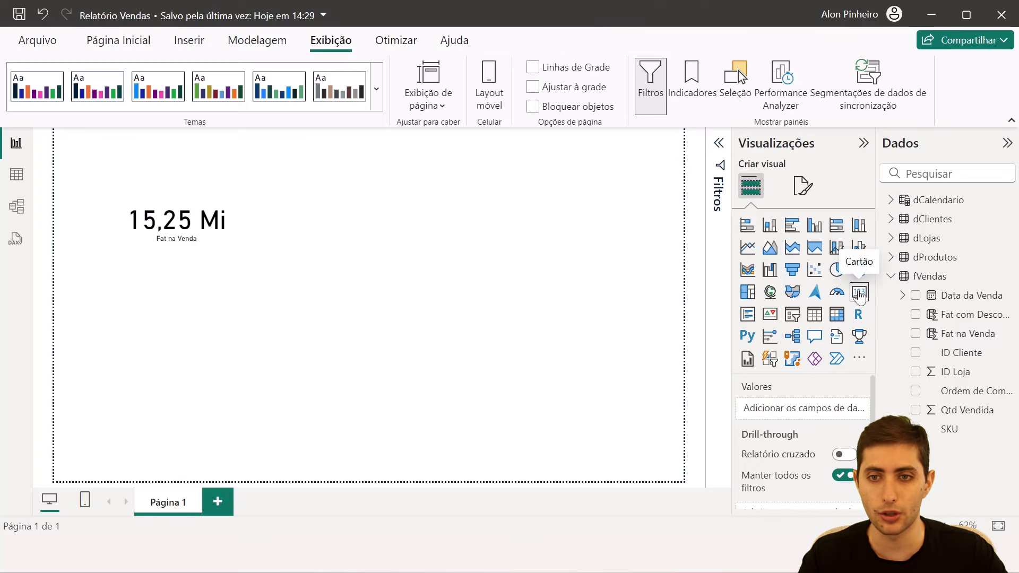
left_click(860, 293)
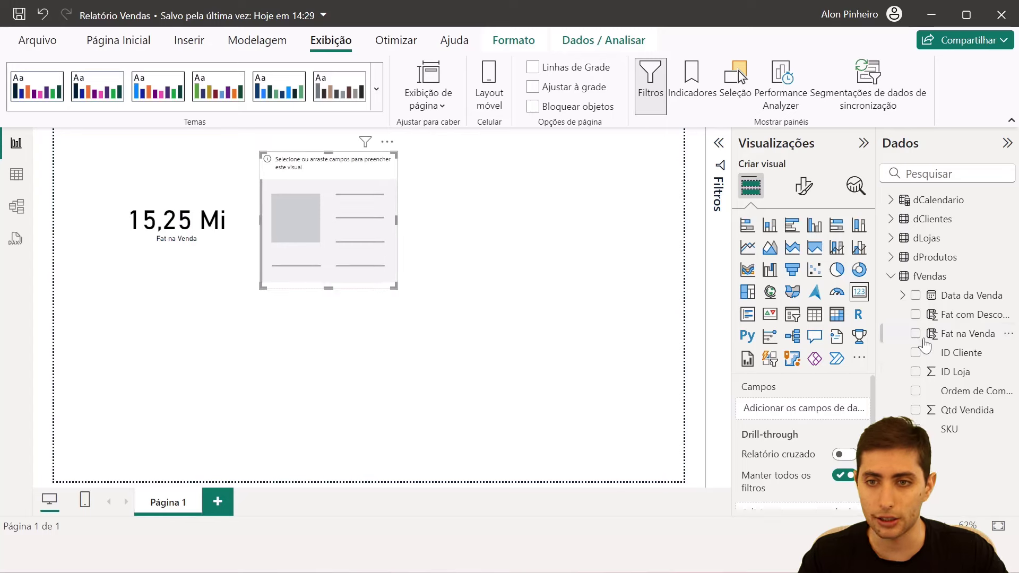
left_click_drag(980, 316, 840, 418)
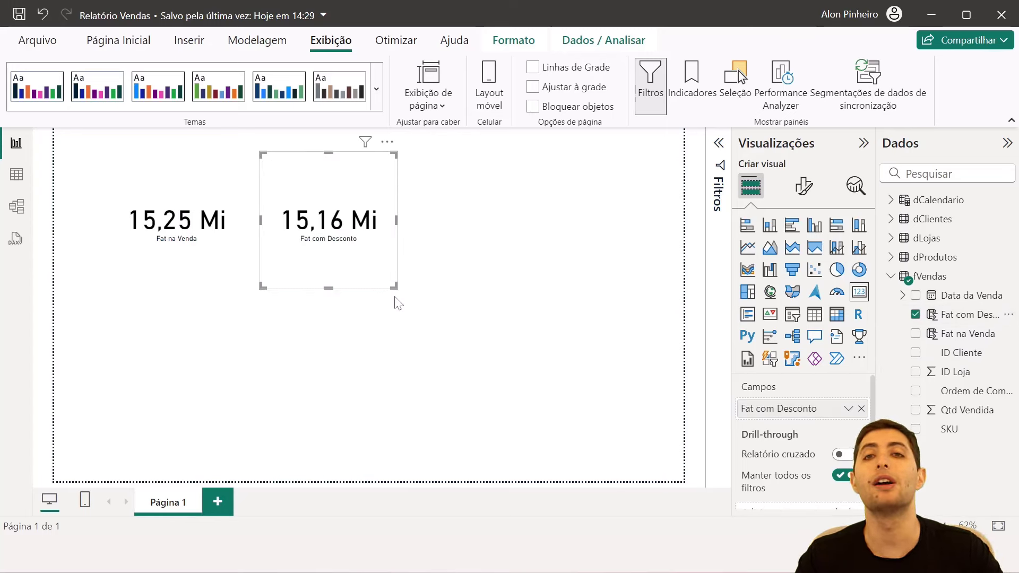
Review the Fat com Desconto and Fat na Venda formulas in the fVendas table, highlighting the RELATED(dProdutos[Preço Unitario]) part of the latter
left_click(17, 175)
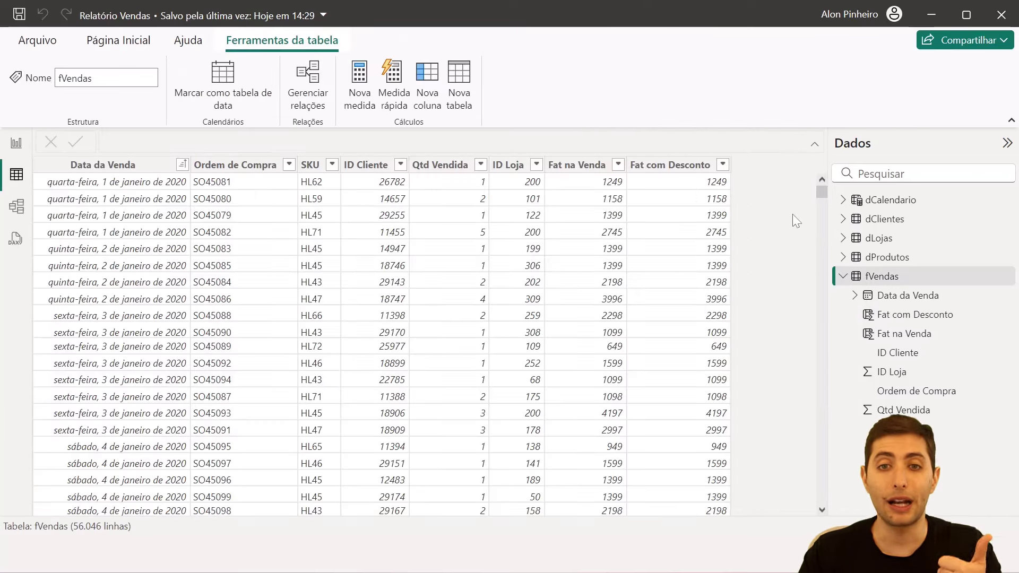
left_click(670, 165)
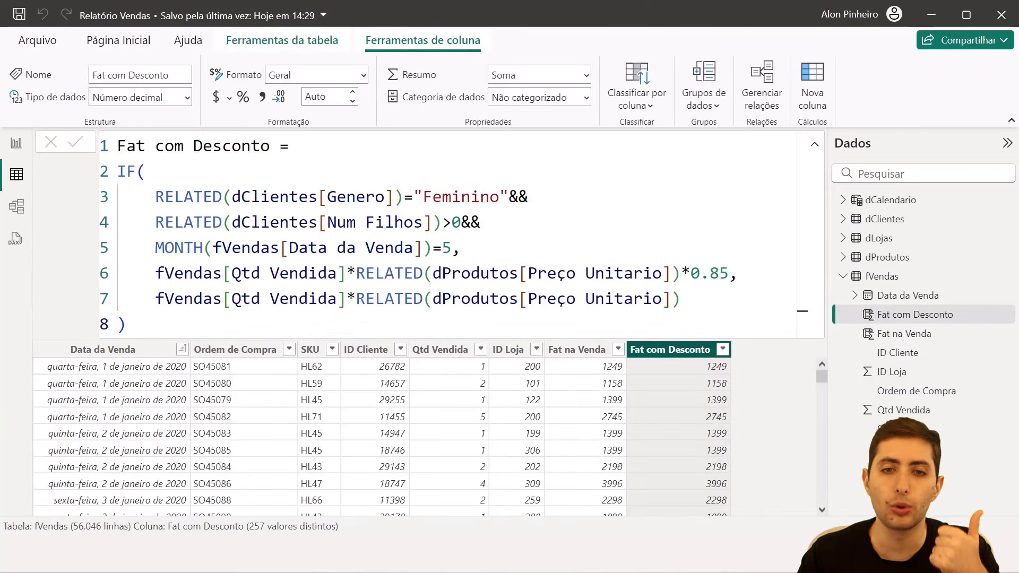
left_click(561, 350)
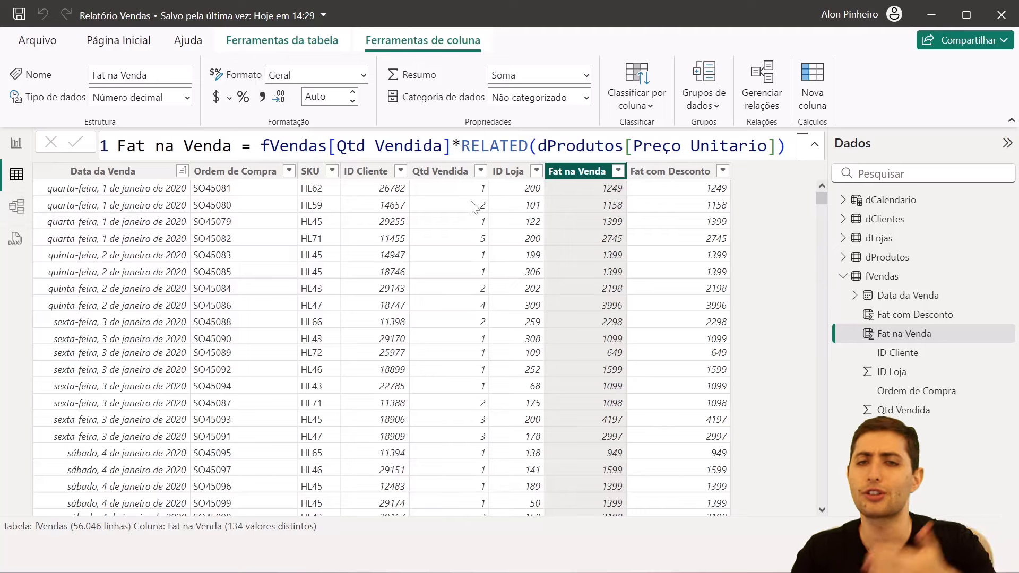
left_click_drag(460, 146, 786, 146)
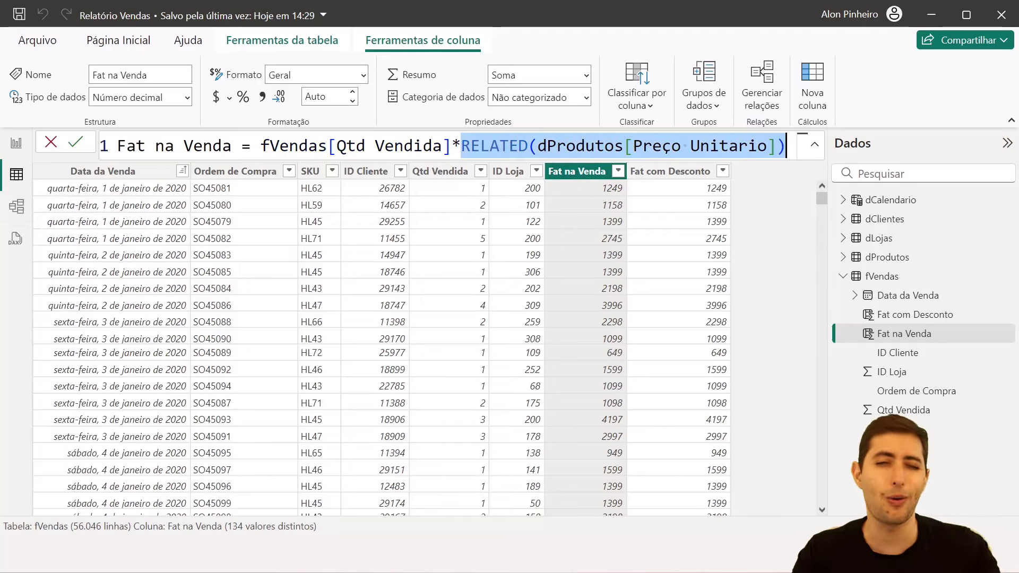